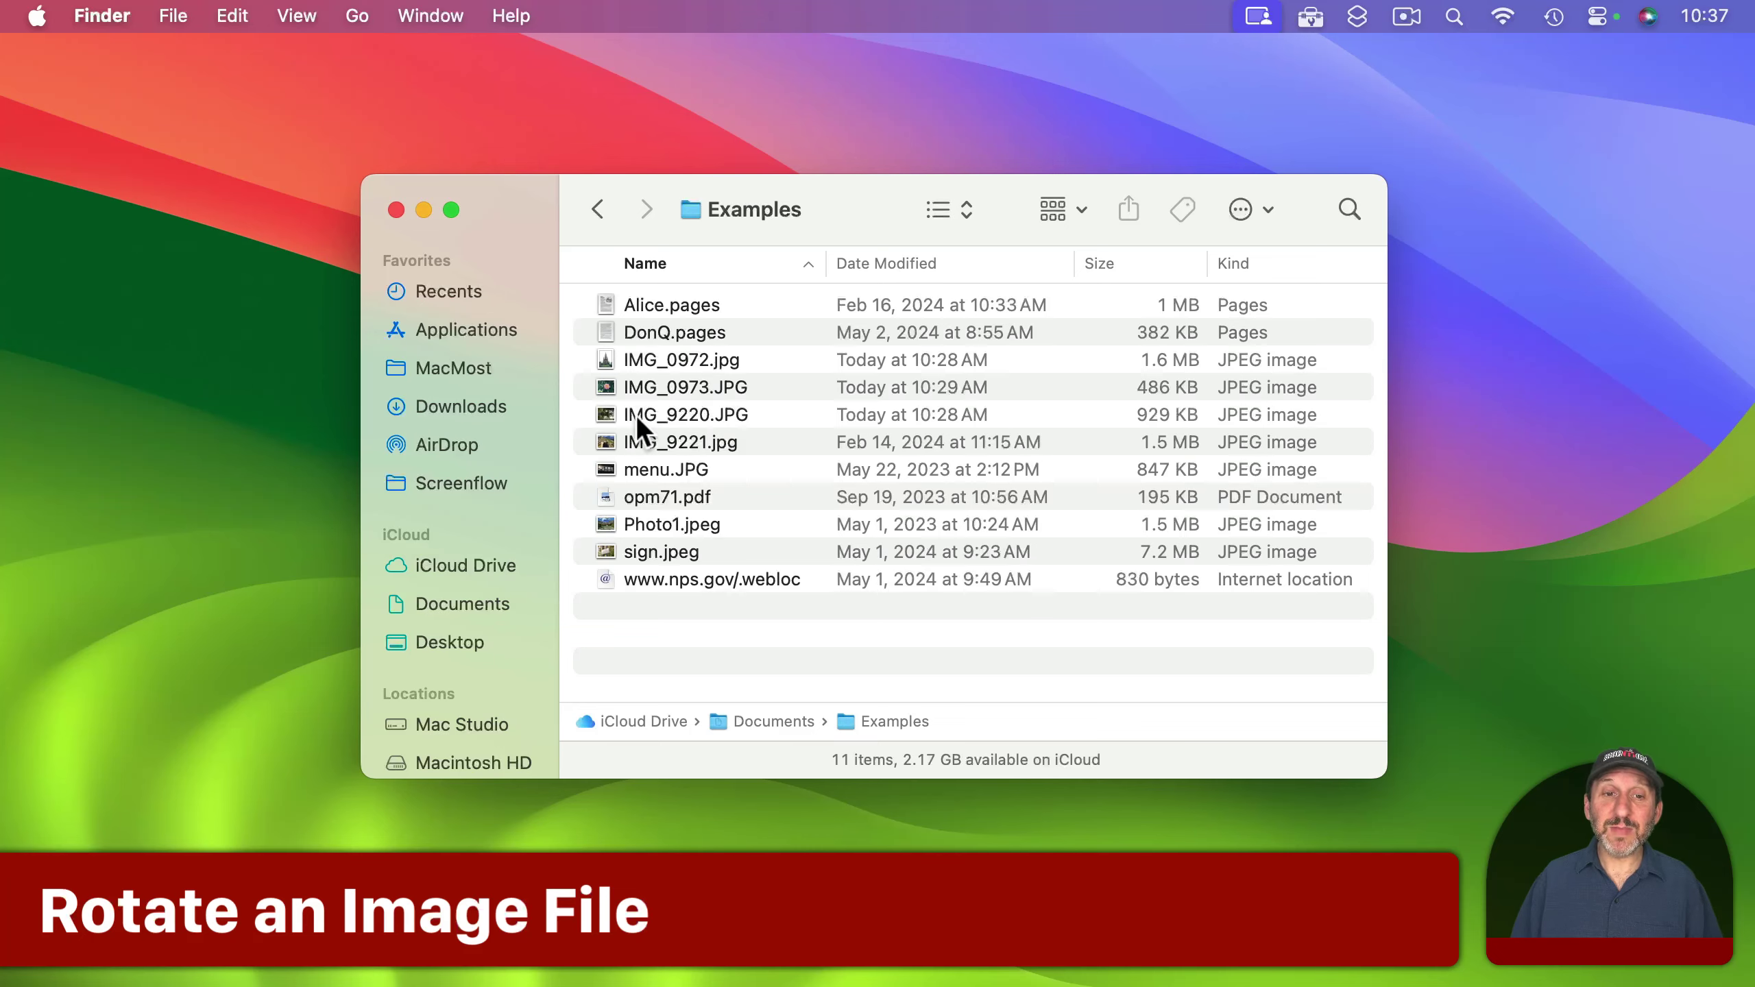
Step: Rotate the IMG_9220.JPG image file left with a Quick Action, viewing it in Preview before and after
double_click(636, 414)
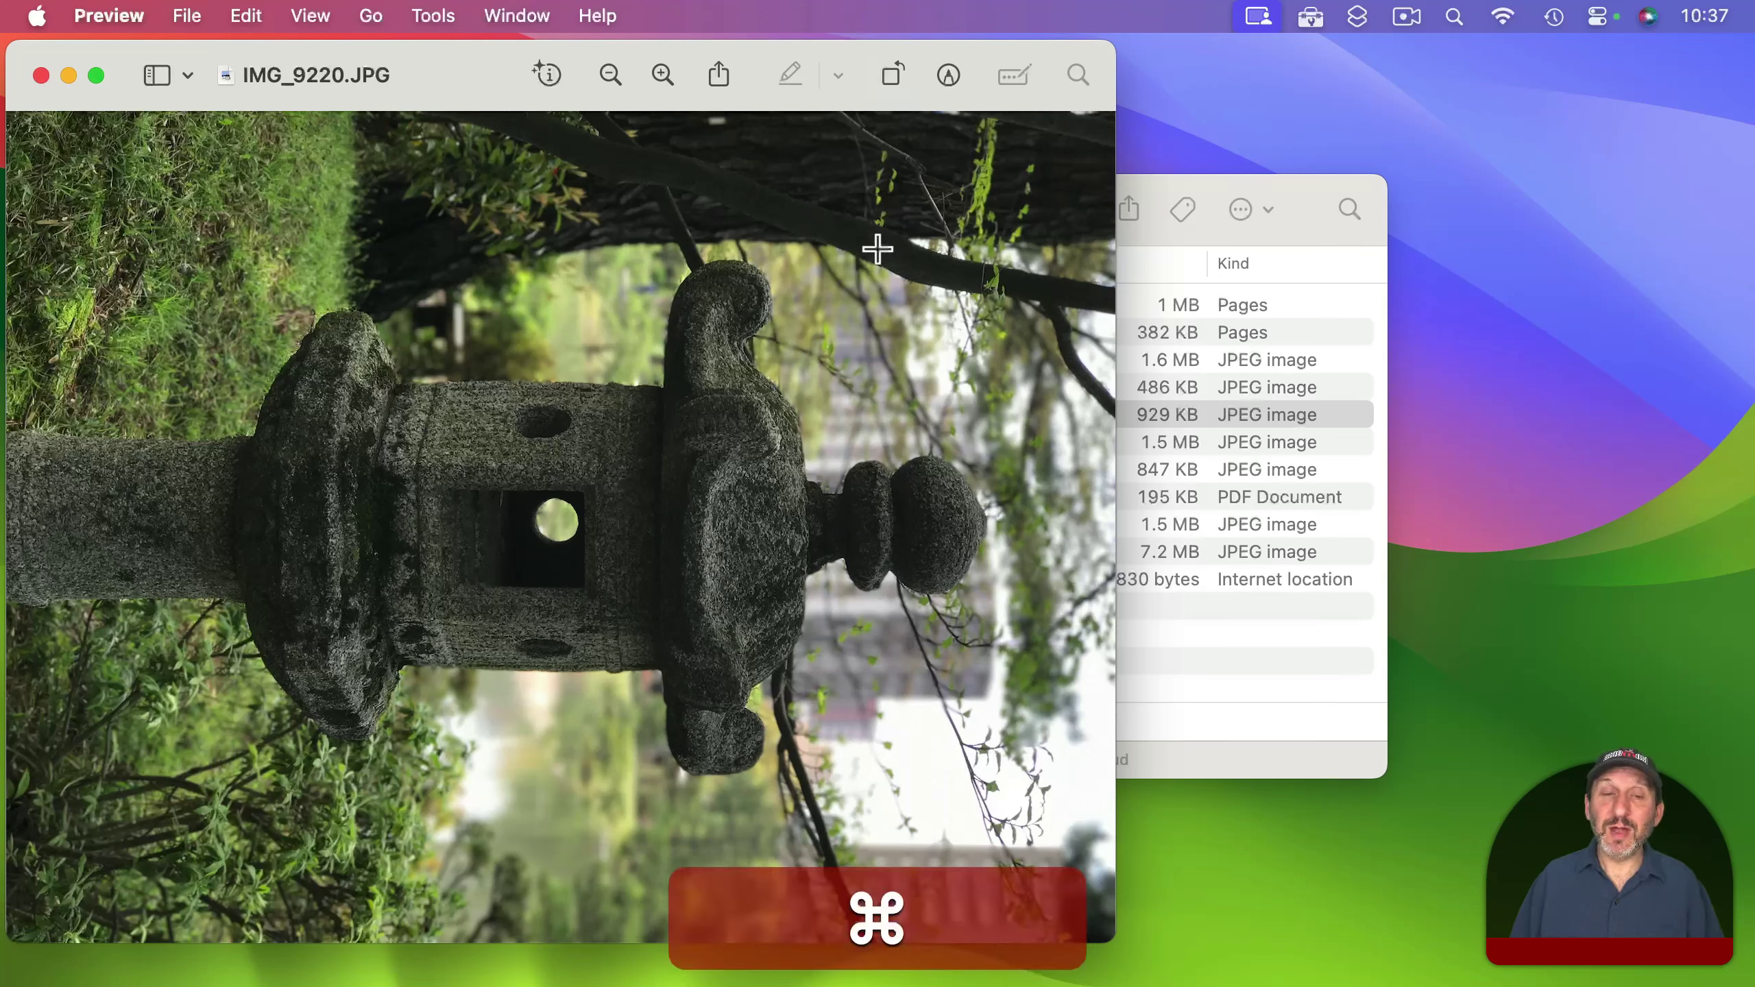
key(super+q)
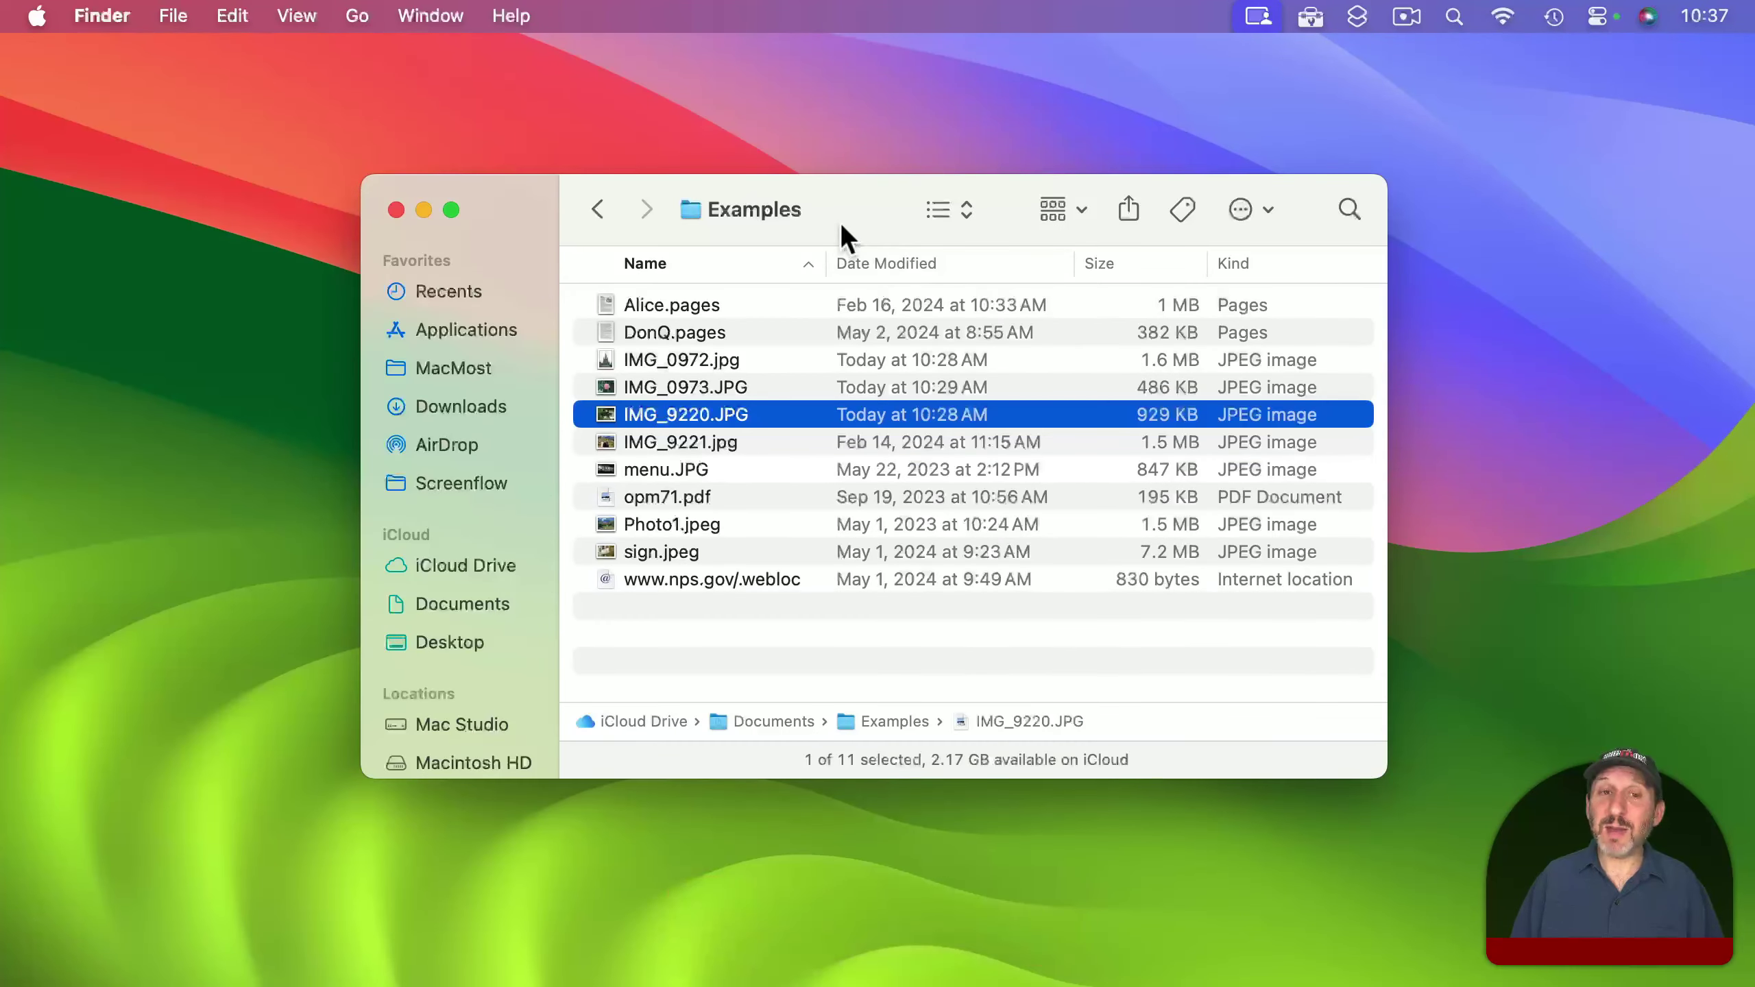
ctrl+click(667, 414)
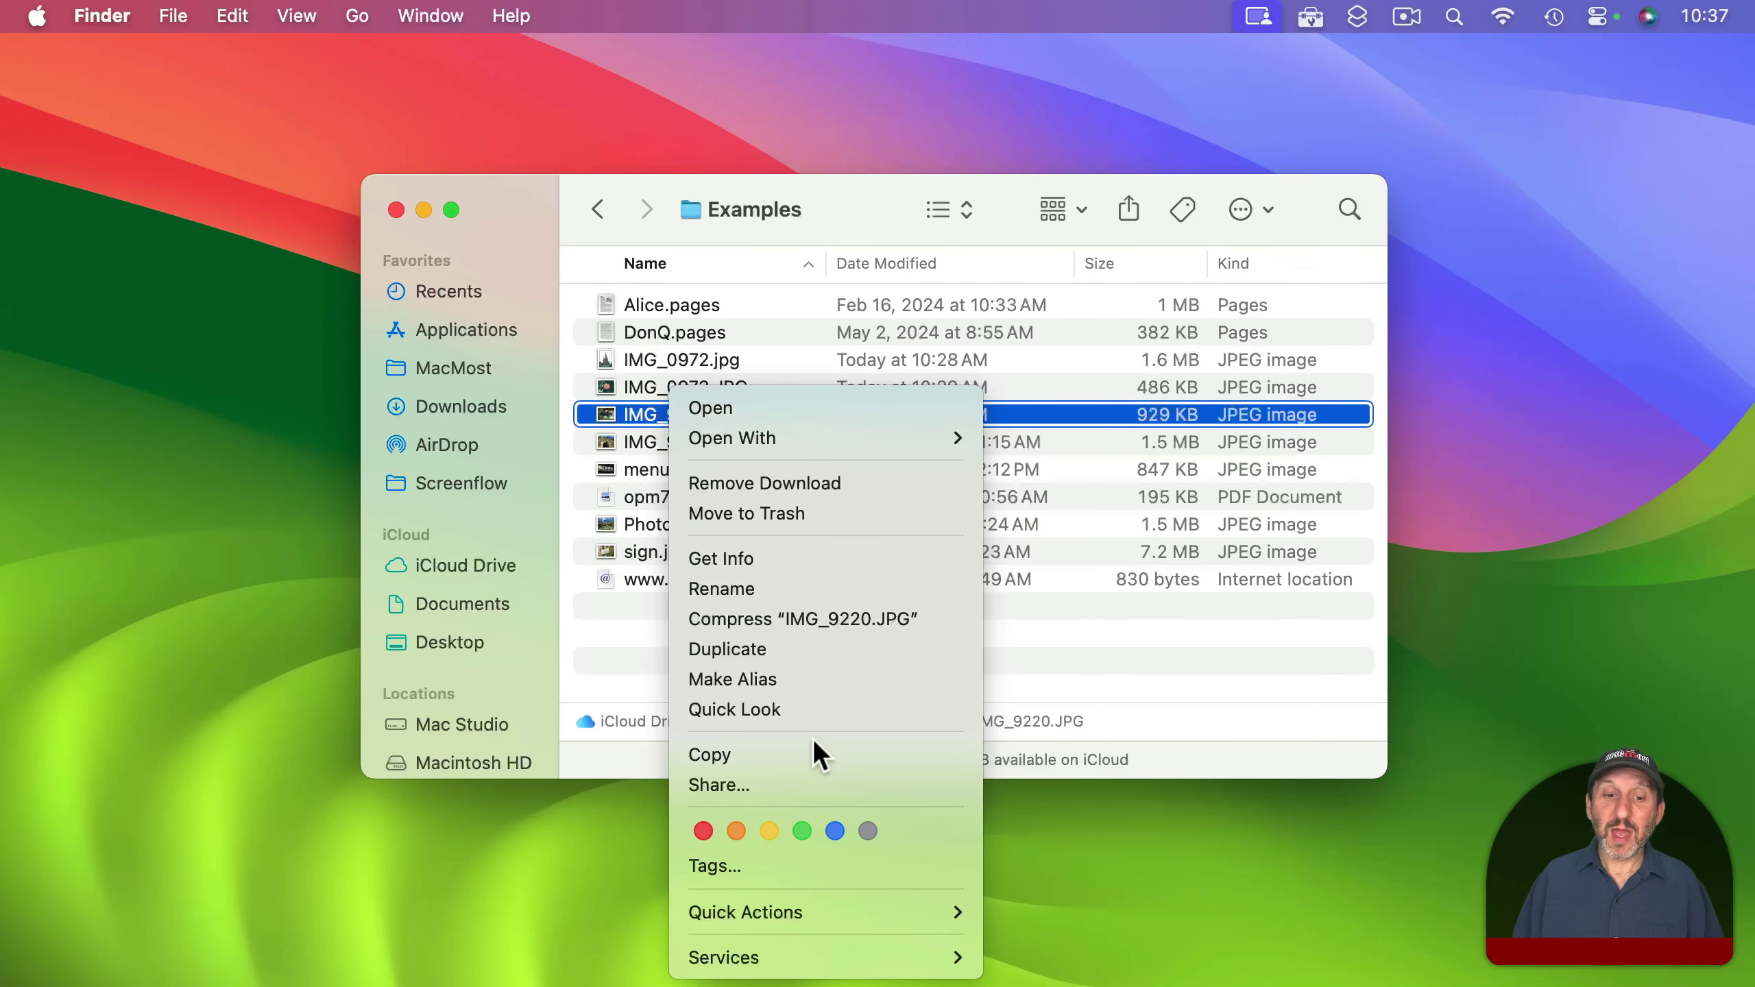
mouse_move(807, 910)
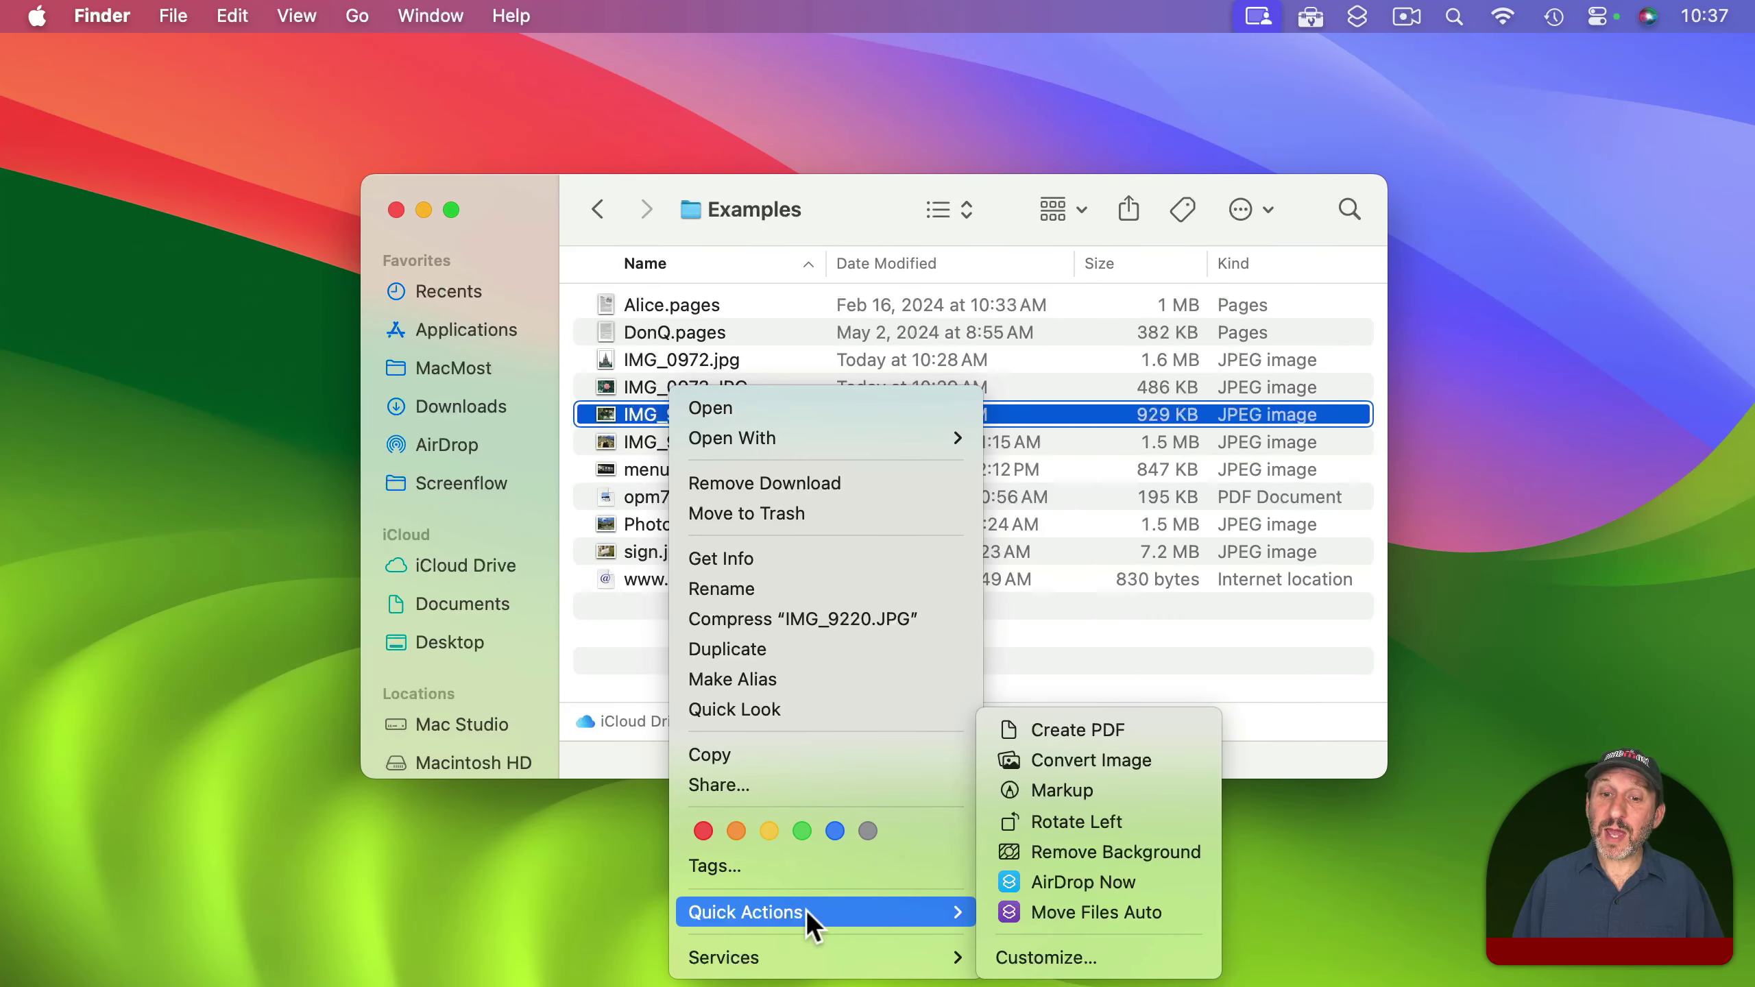
click(1061, 825)
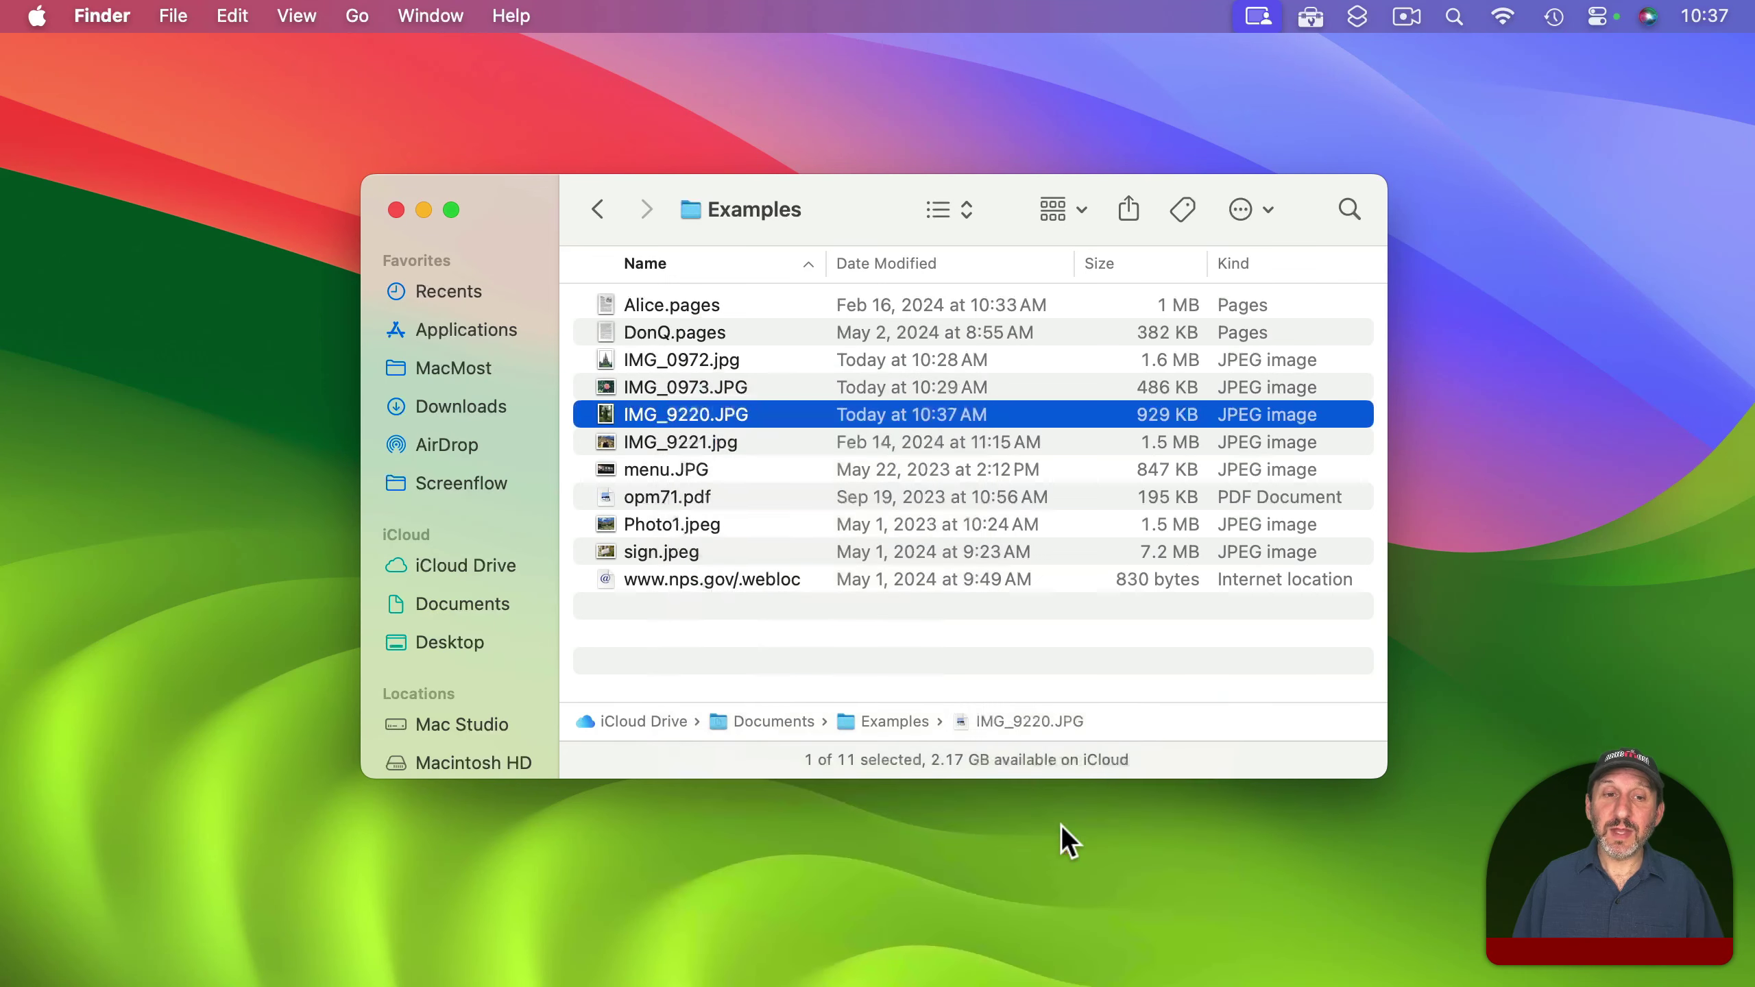
double_click(601, 416)
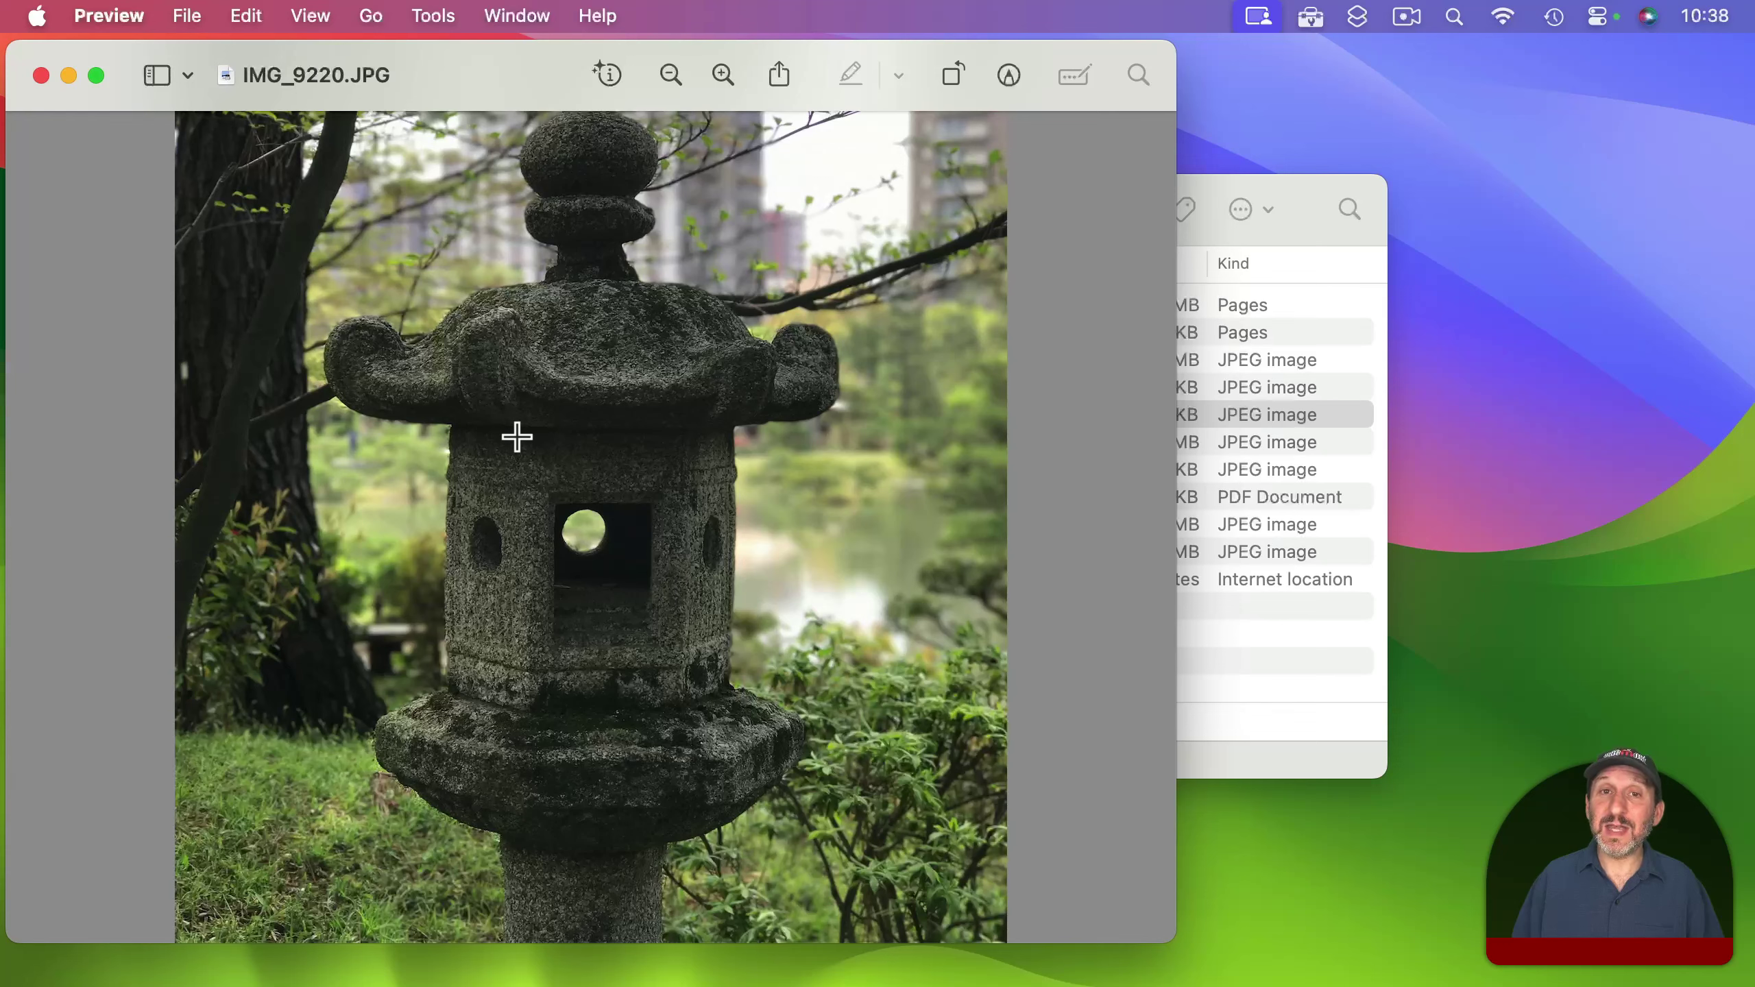
key(cmd+q)
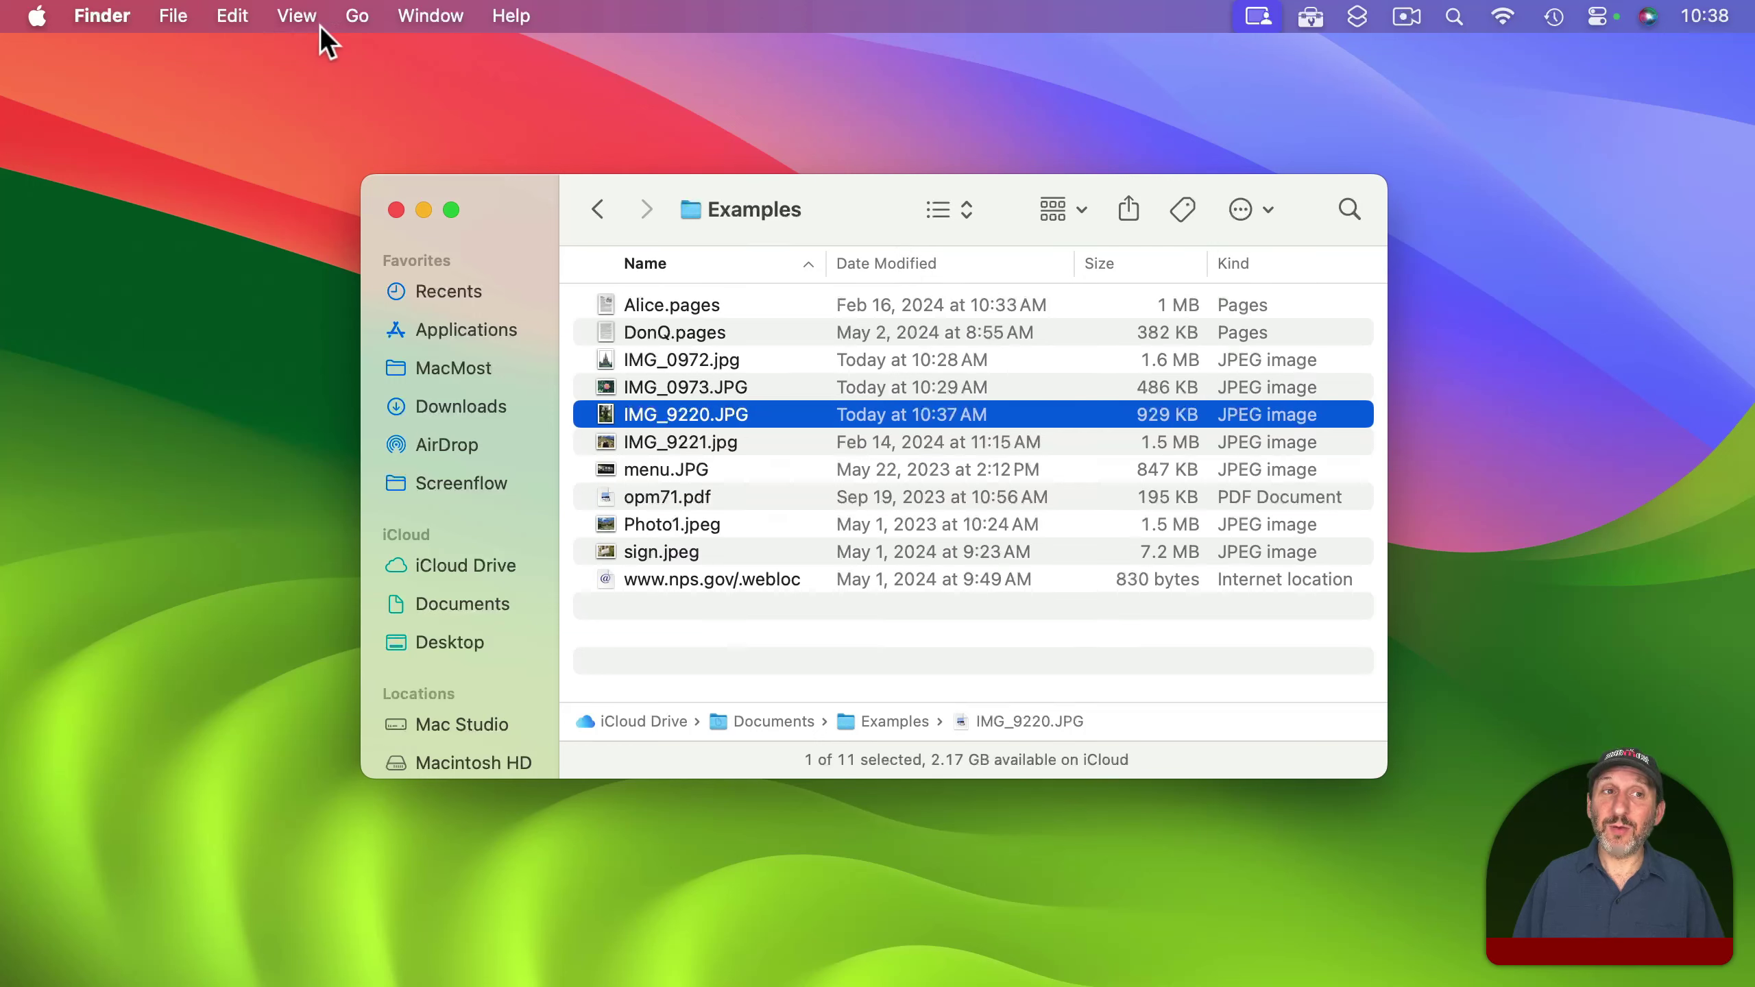
Step: Show the Finder preview pane and move Rotate Left to the front of the Quick Actions order
click(297, 15)
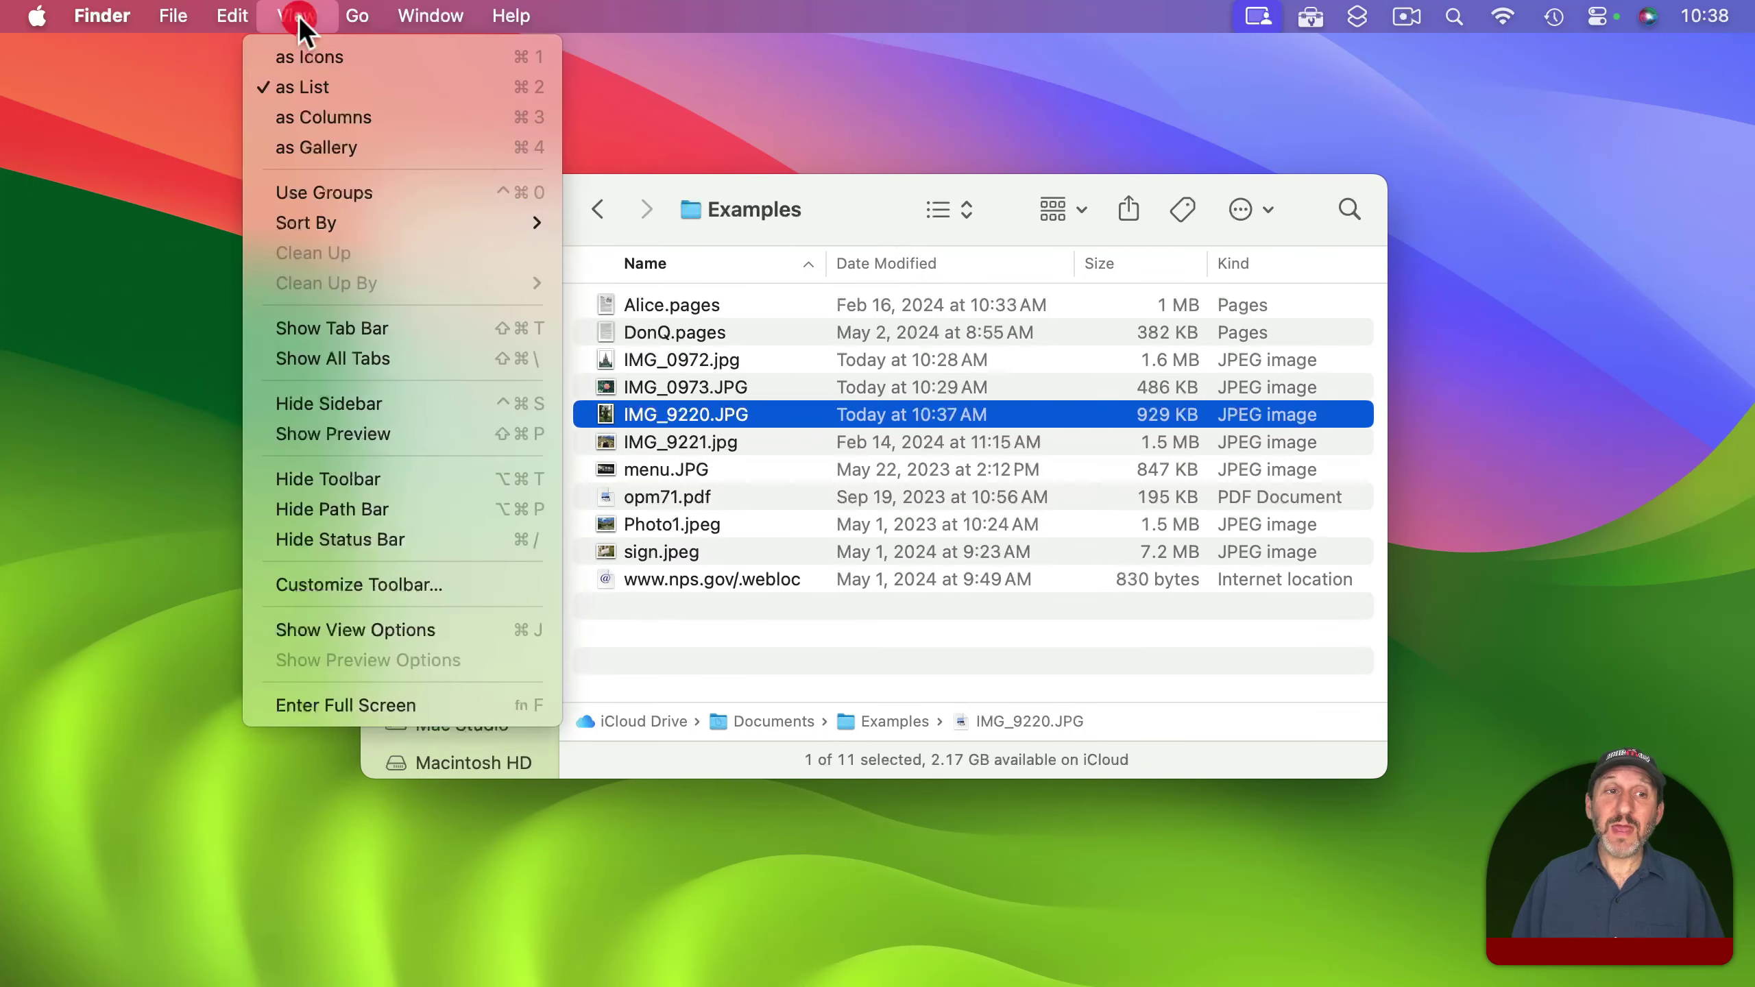
click(354, 439)
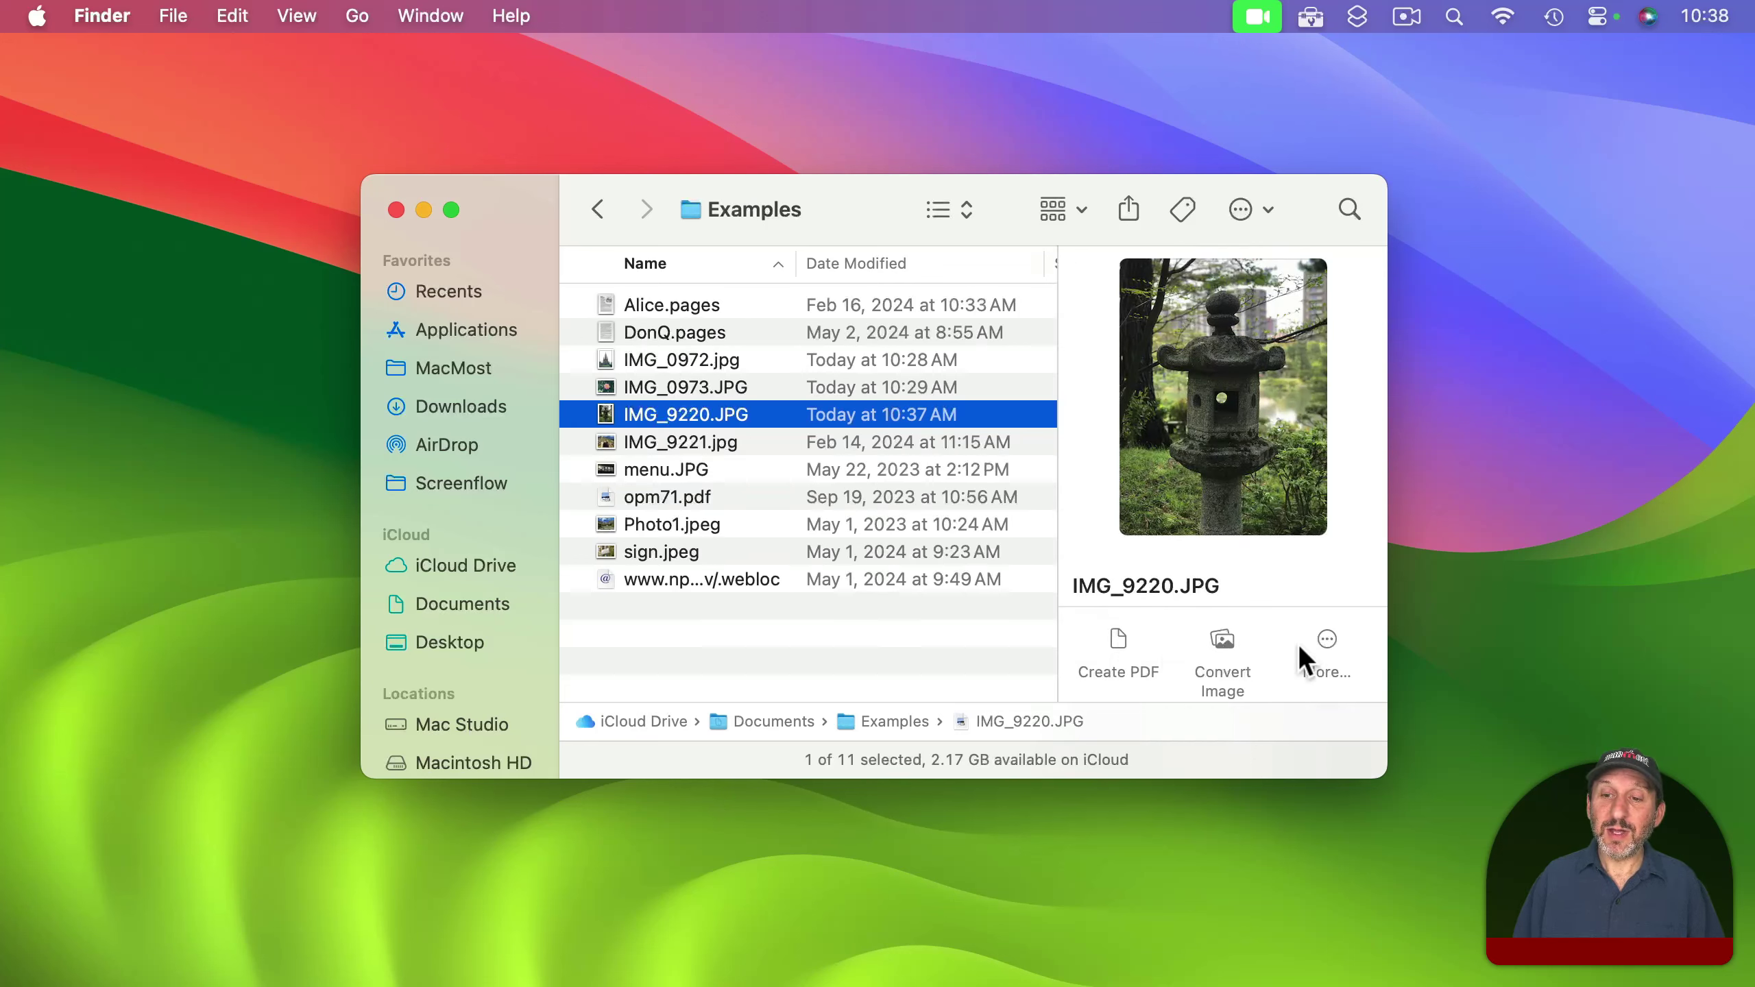
click(1317, 639)
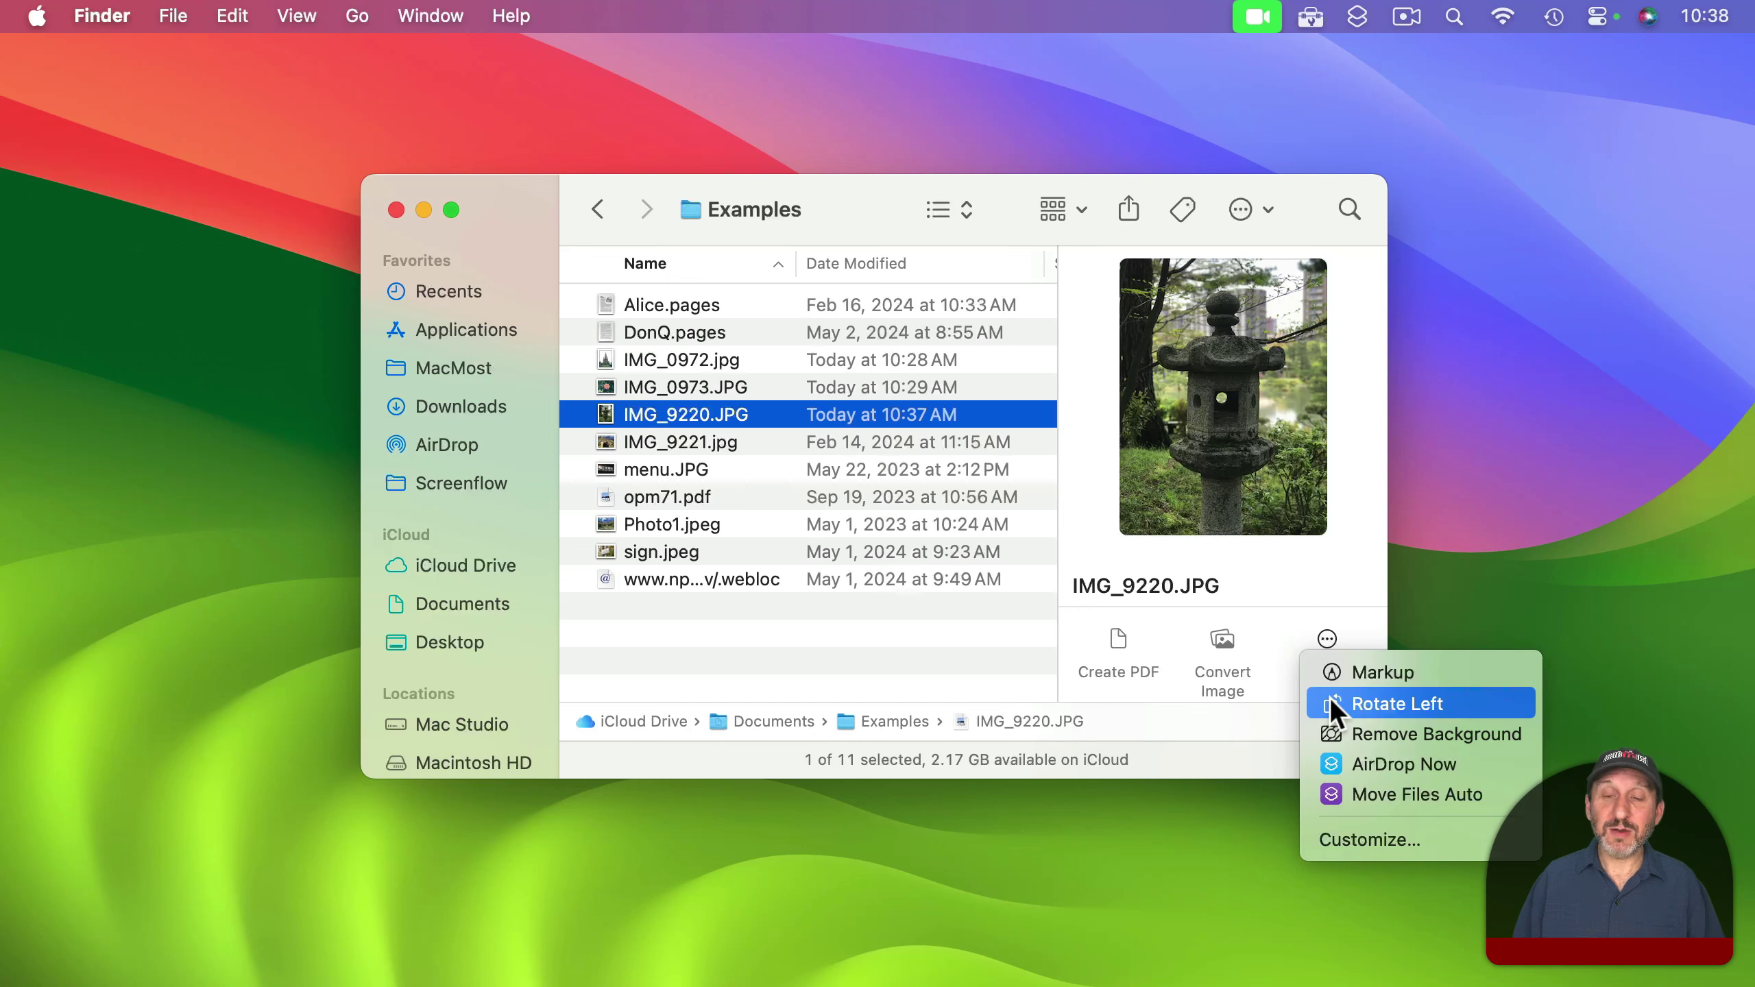
click(1321, 841)
drag(682, 450, 694, 247)
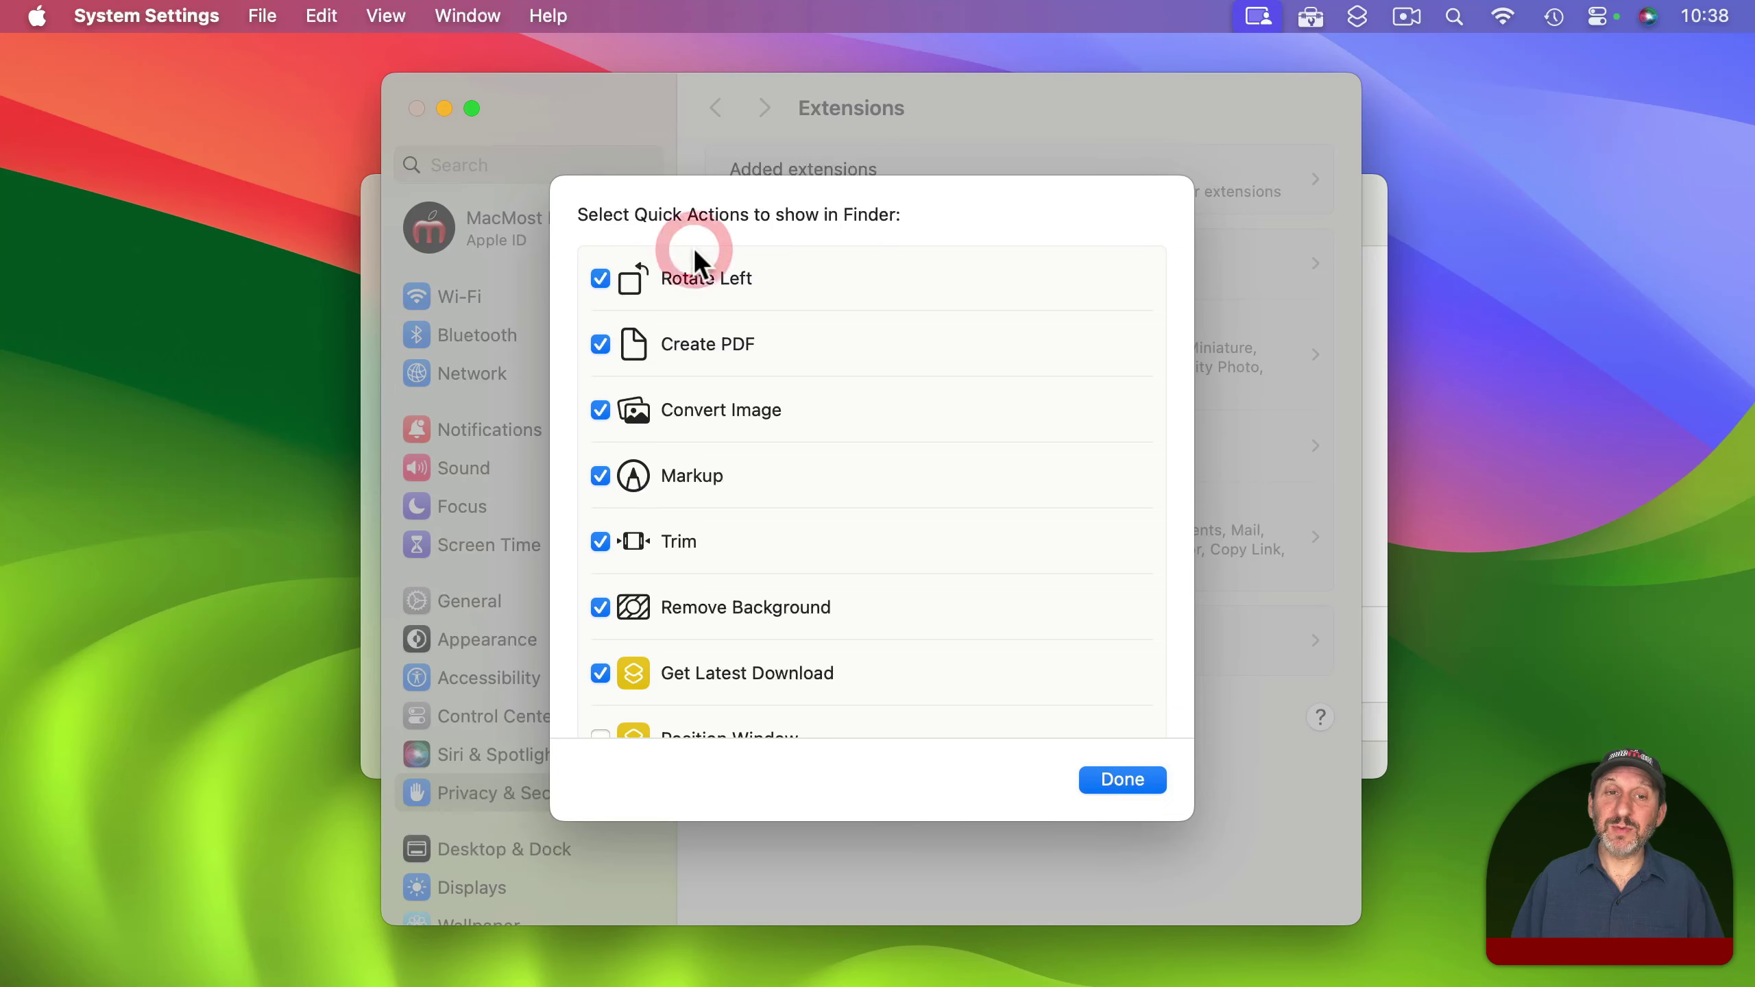
click(1116, 775)
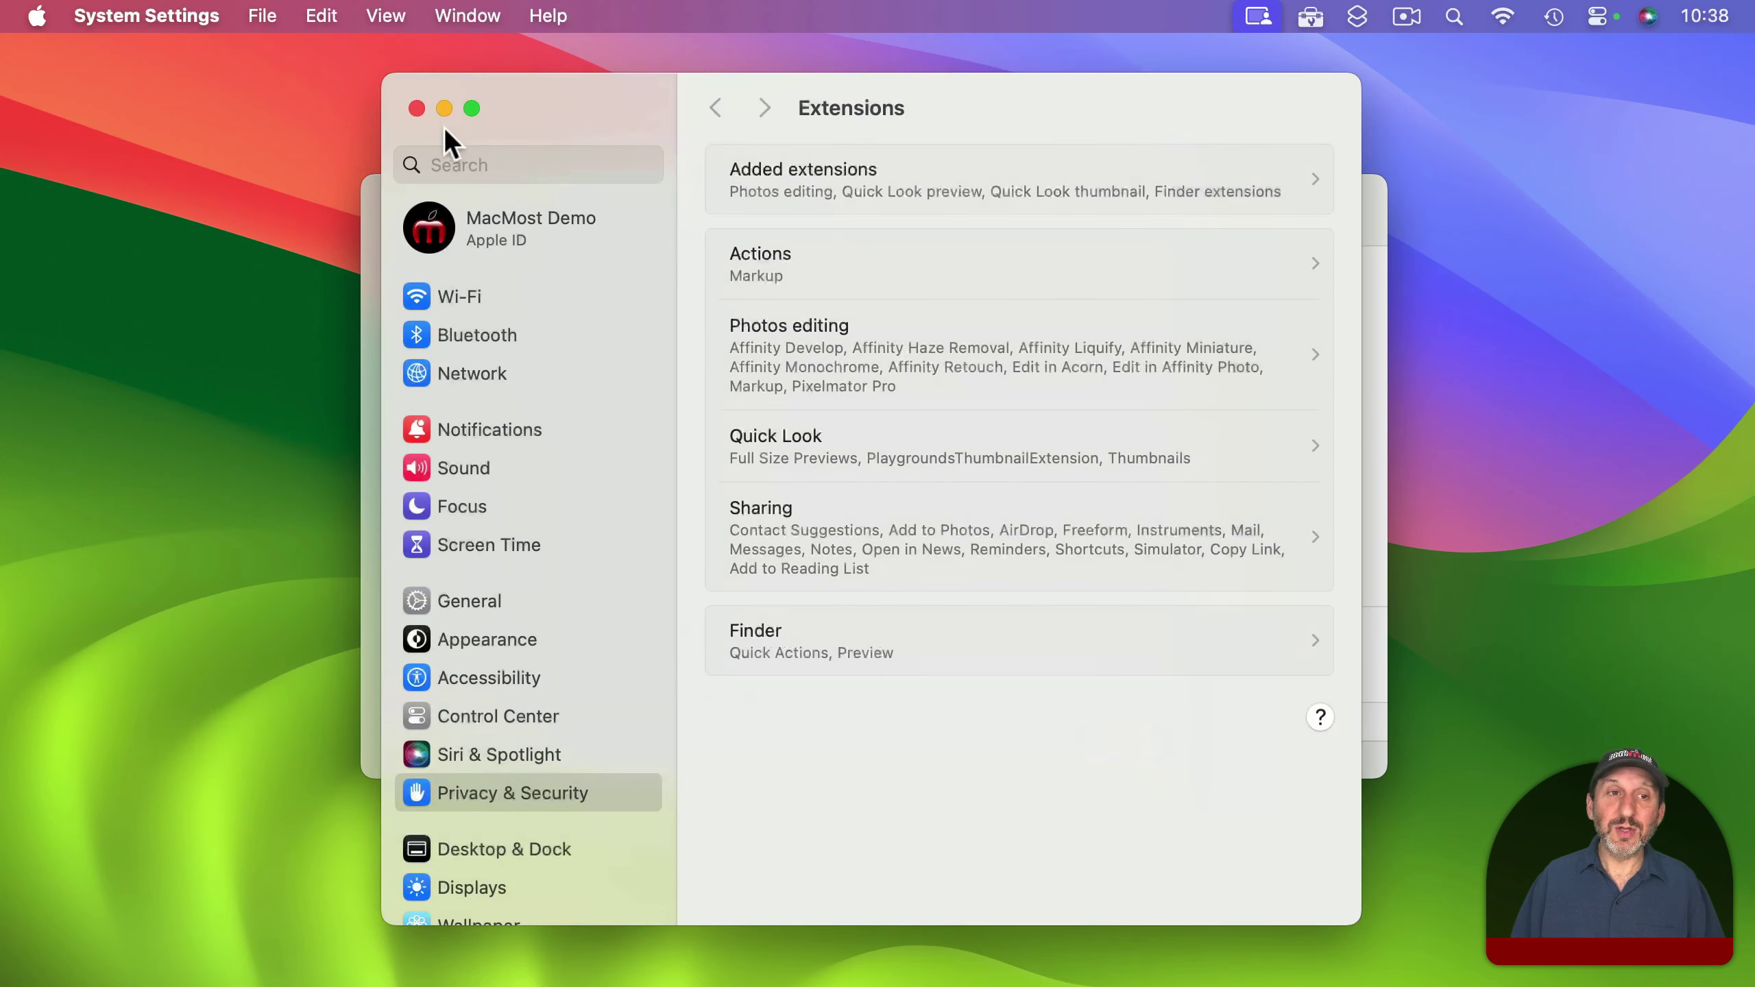
click(415, 108)
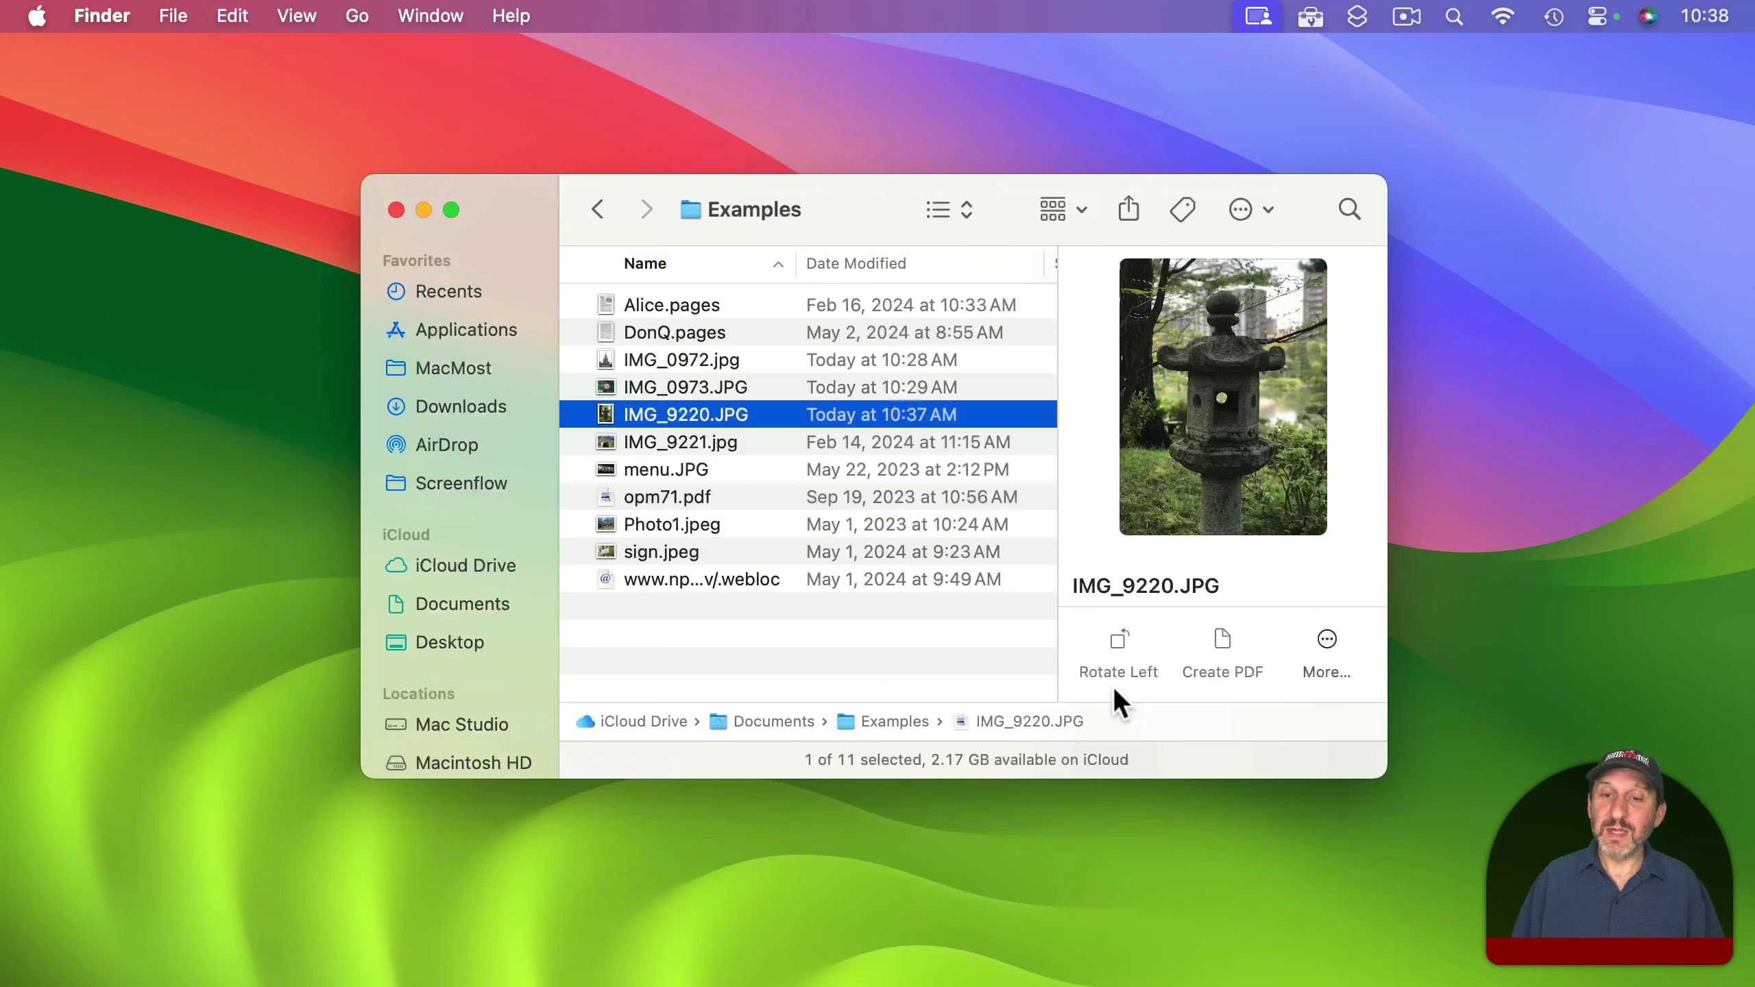
Step: Rotate IMG_9220.JPG left repeatedly through a full turn until it is upright again
click(1116, 630)
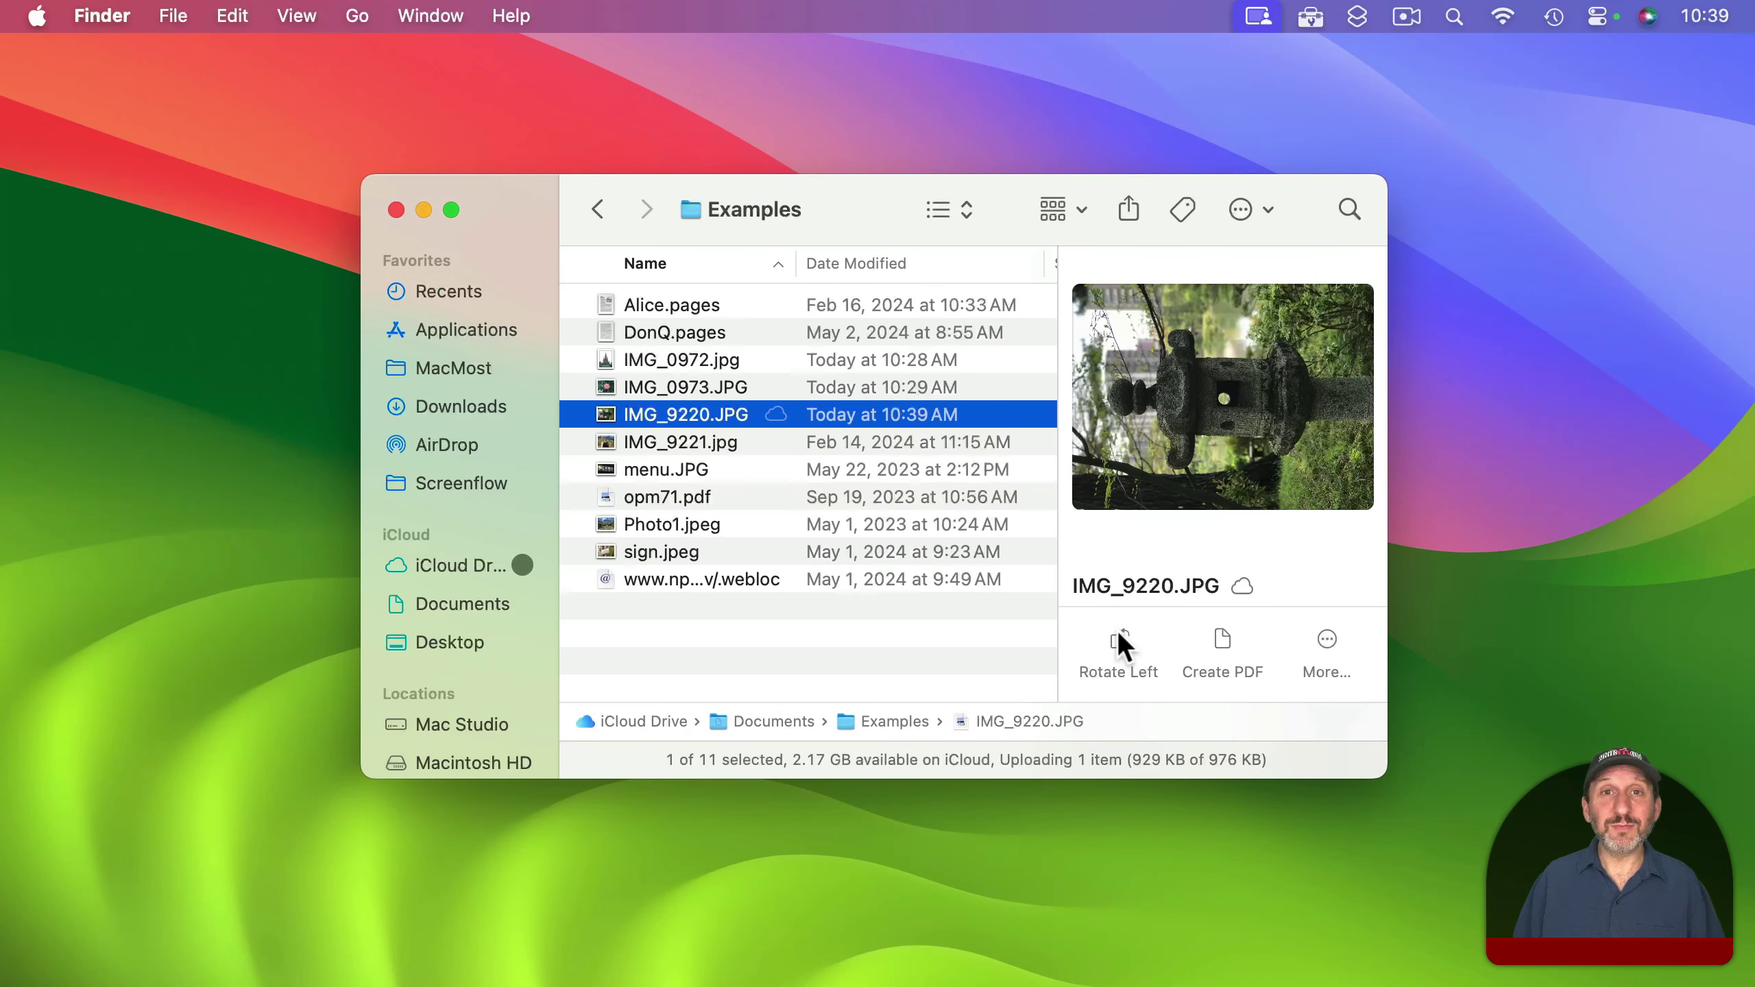
click(1119, 636)
click(1116, 630)
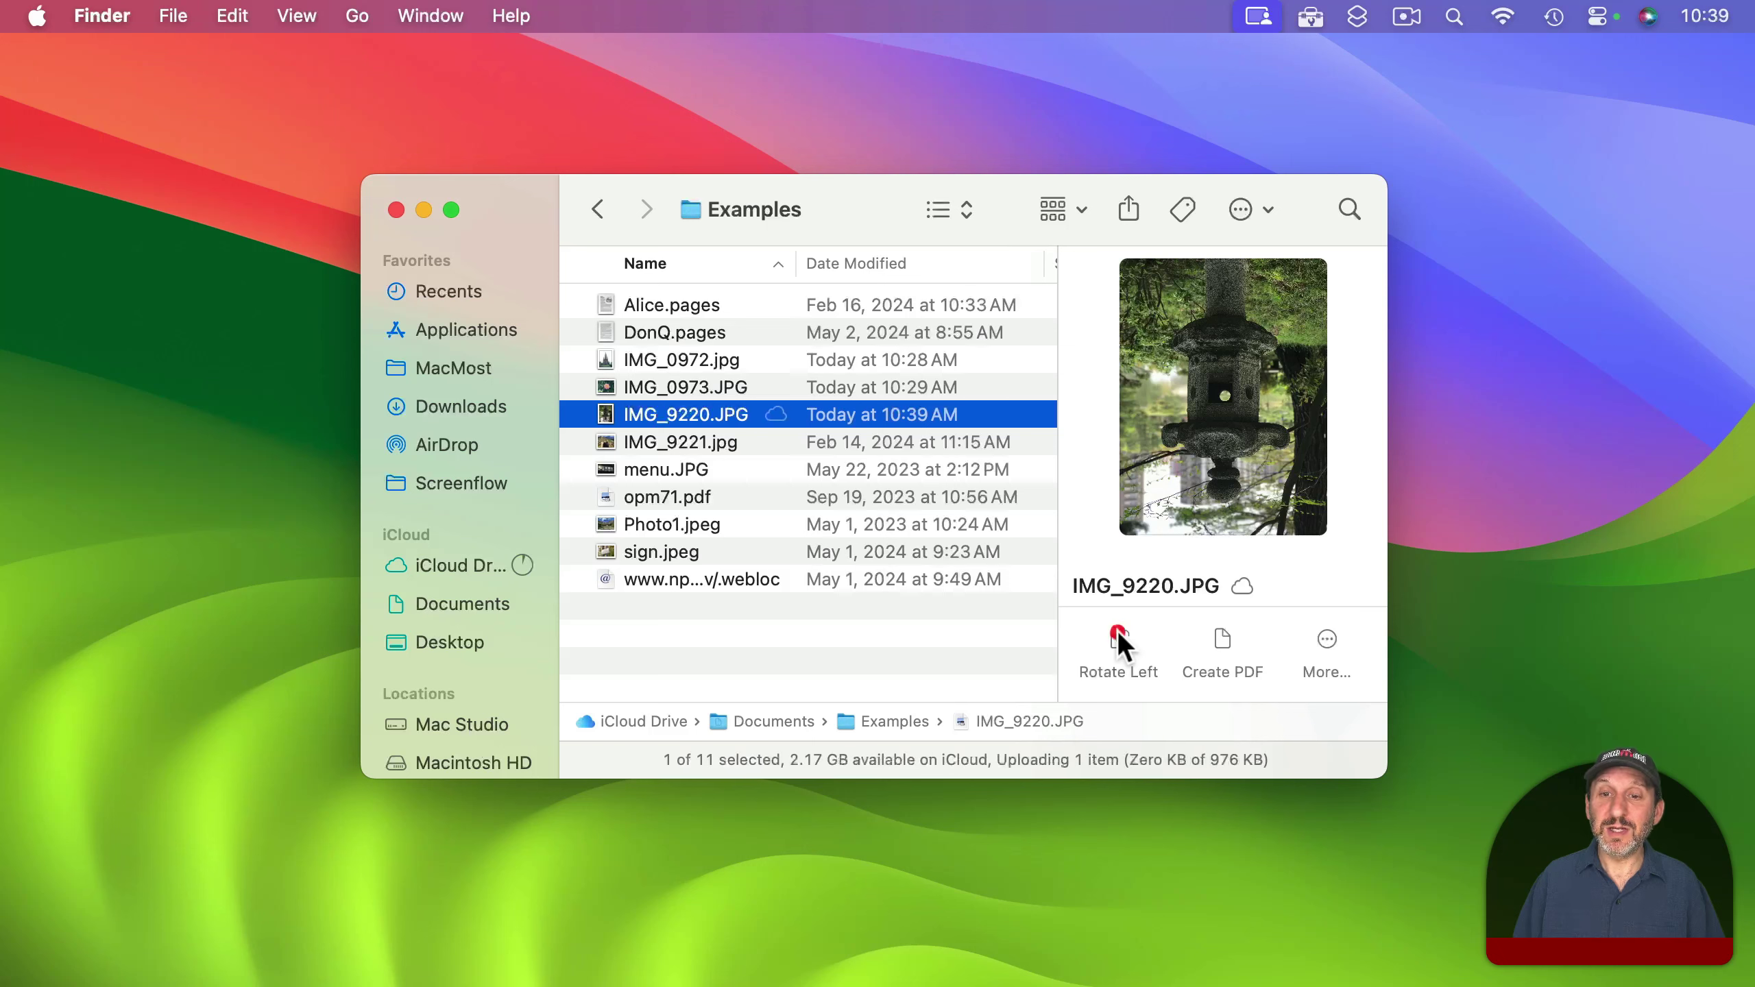
click(1116, 630)
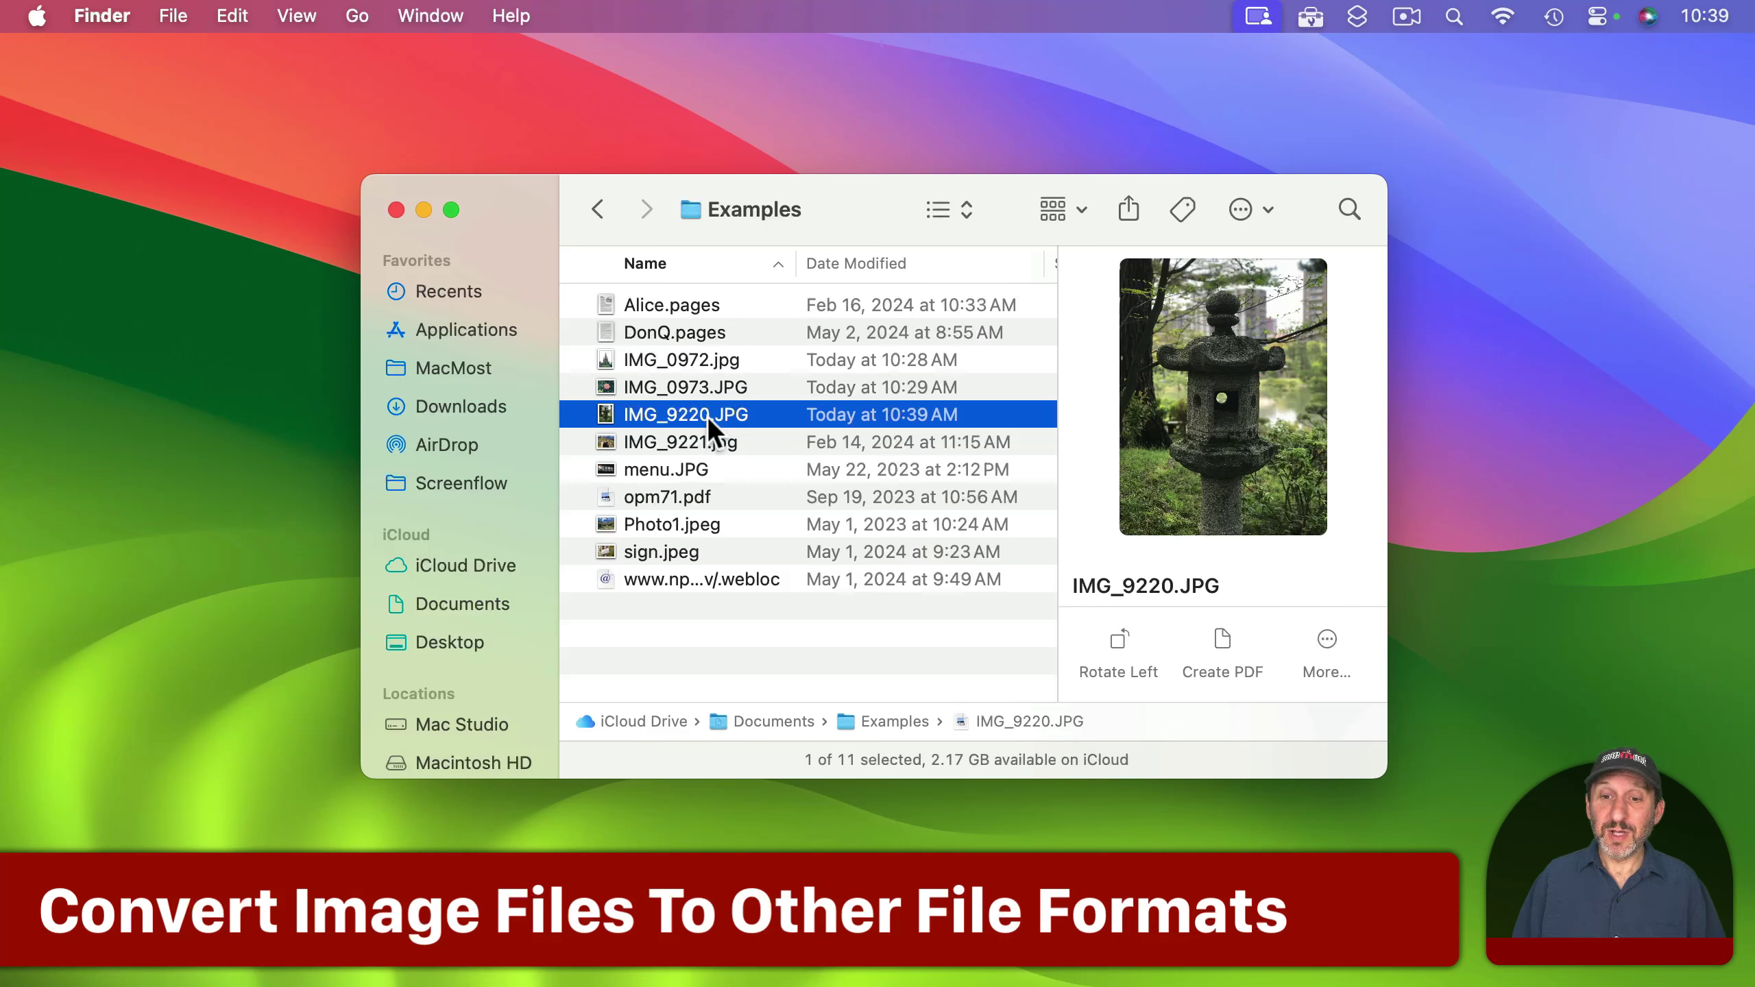
Step: Convert IMG_9220.JPG to a PNG file at actual size with its metadata preserved
click(1327, 639)
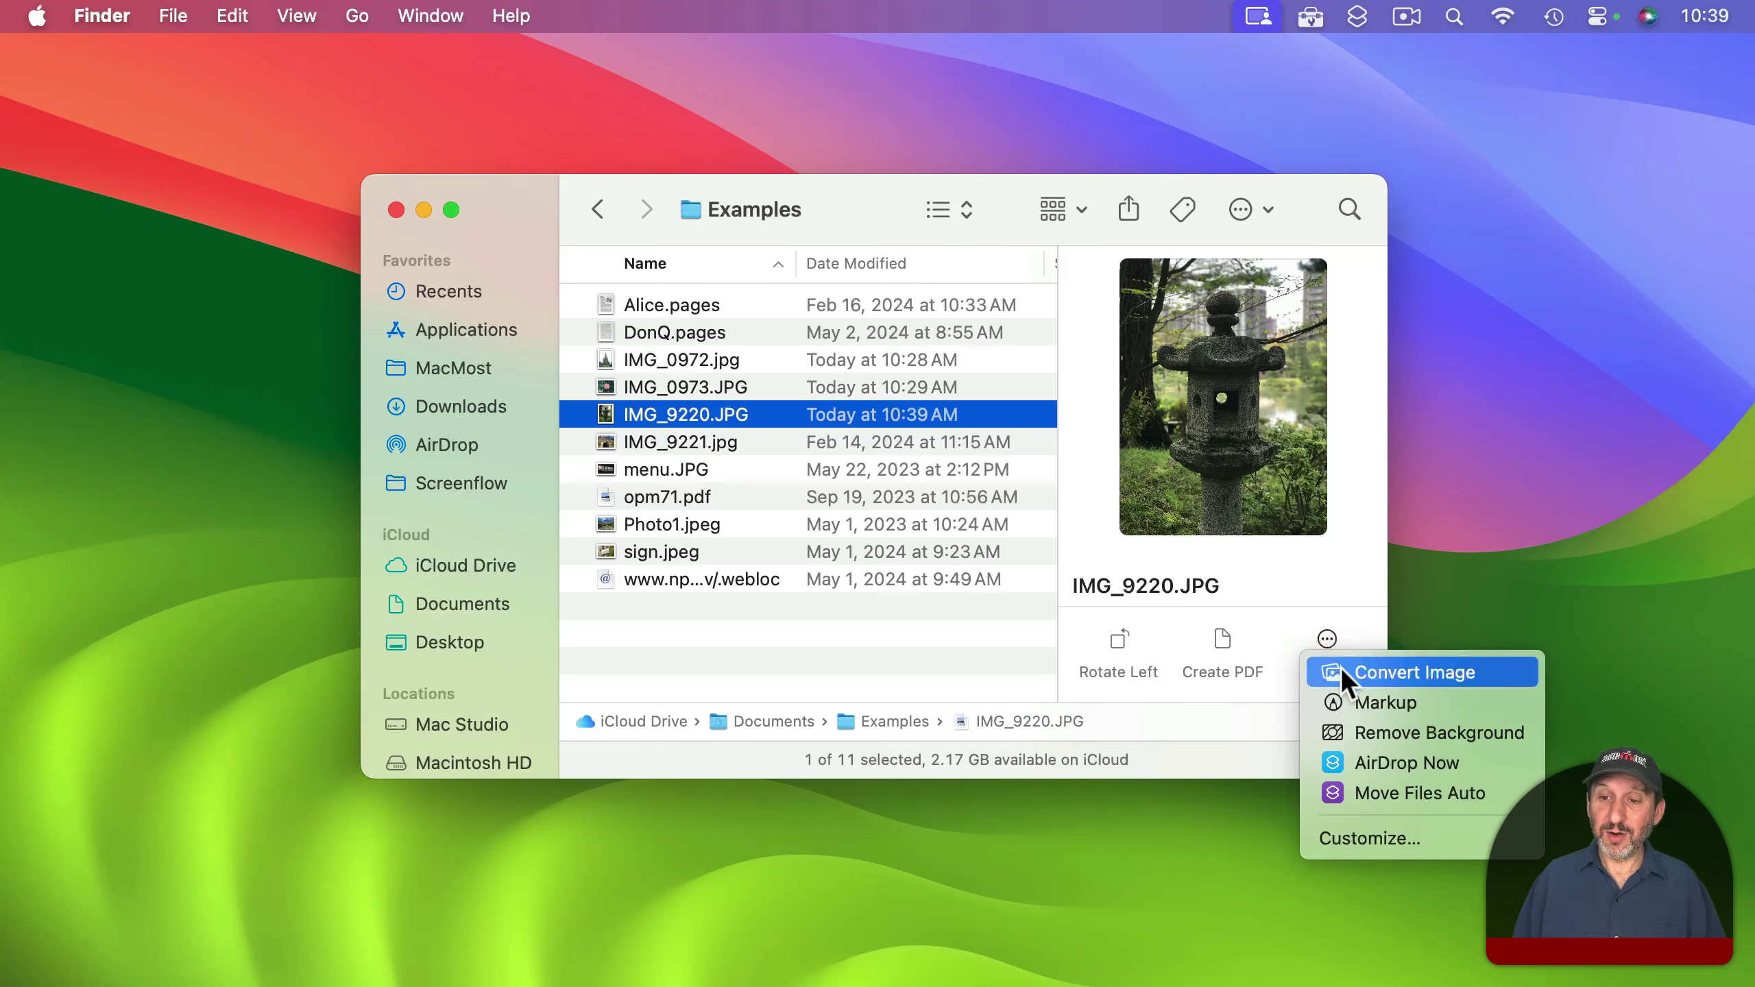
click(681, 413)
right_click(652, 416)
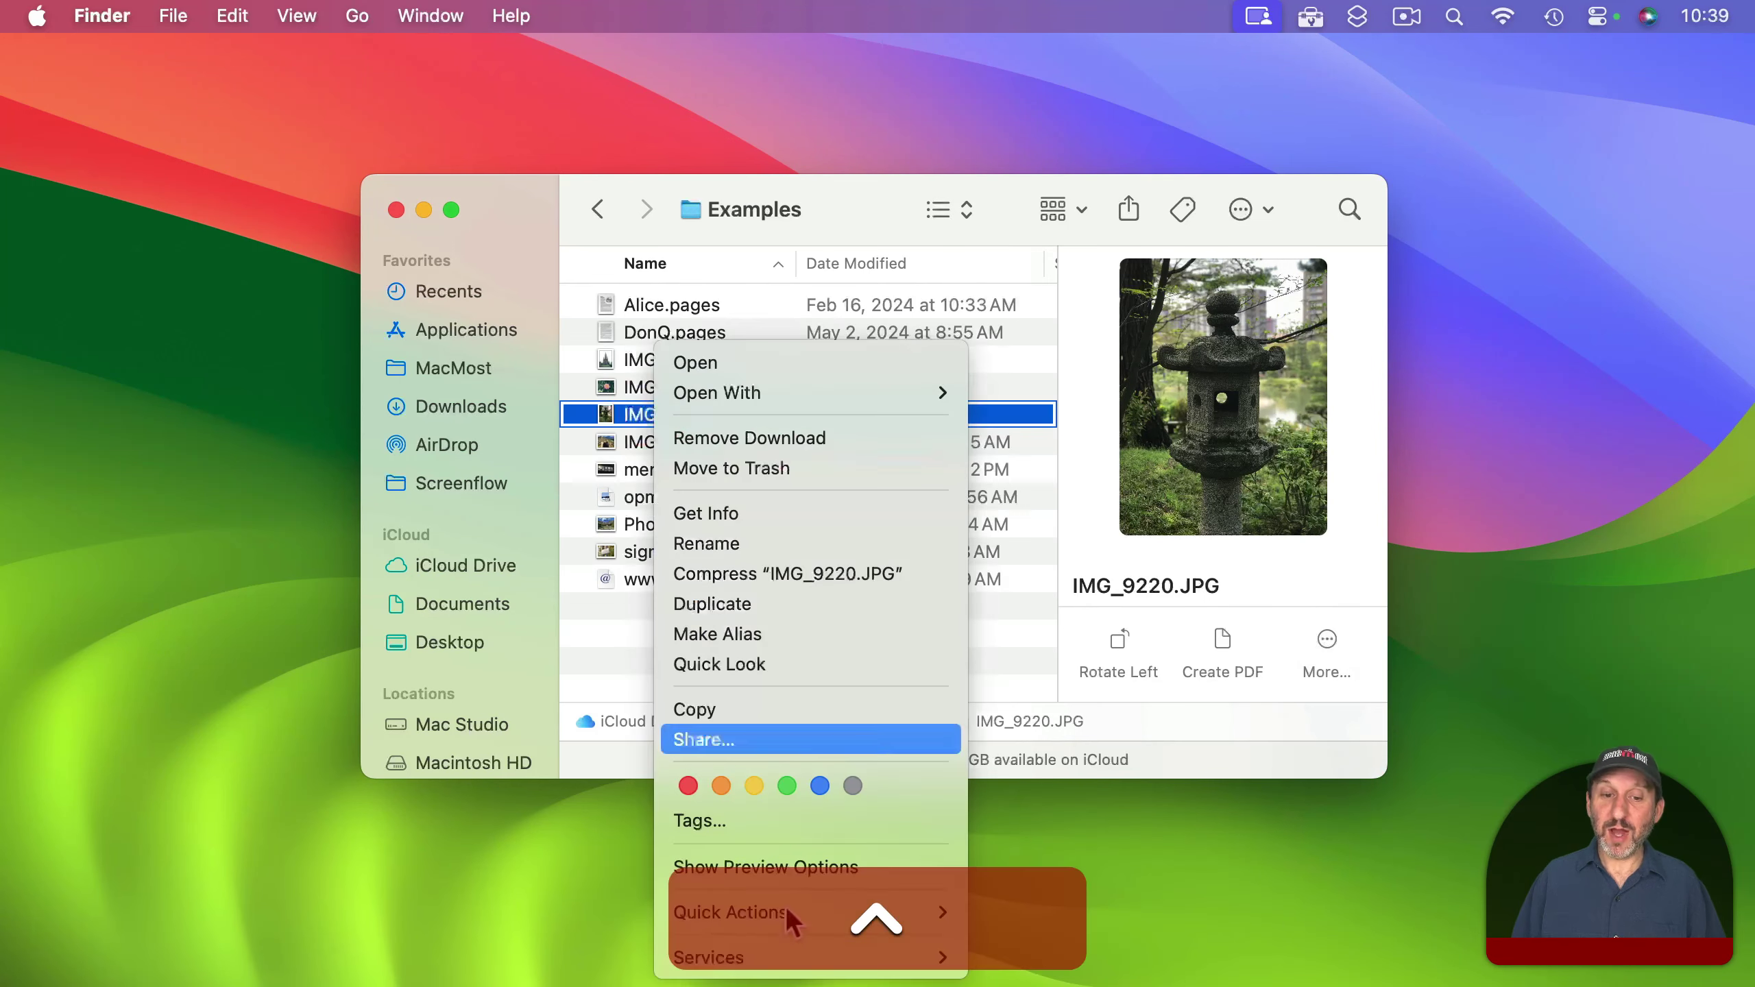
mouse_move(789, 914)
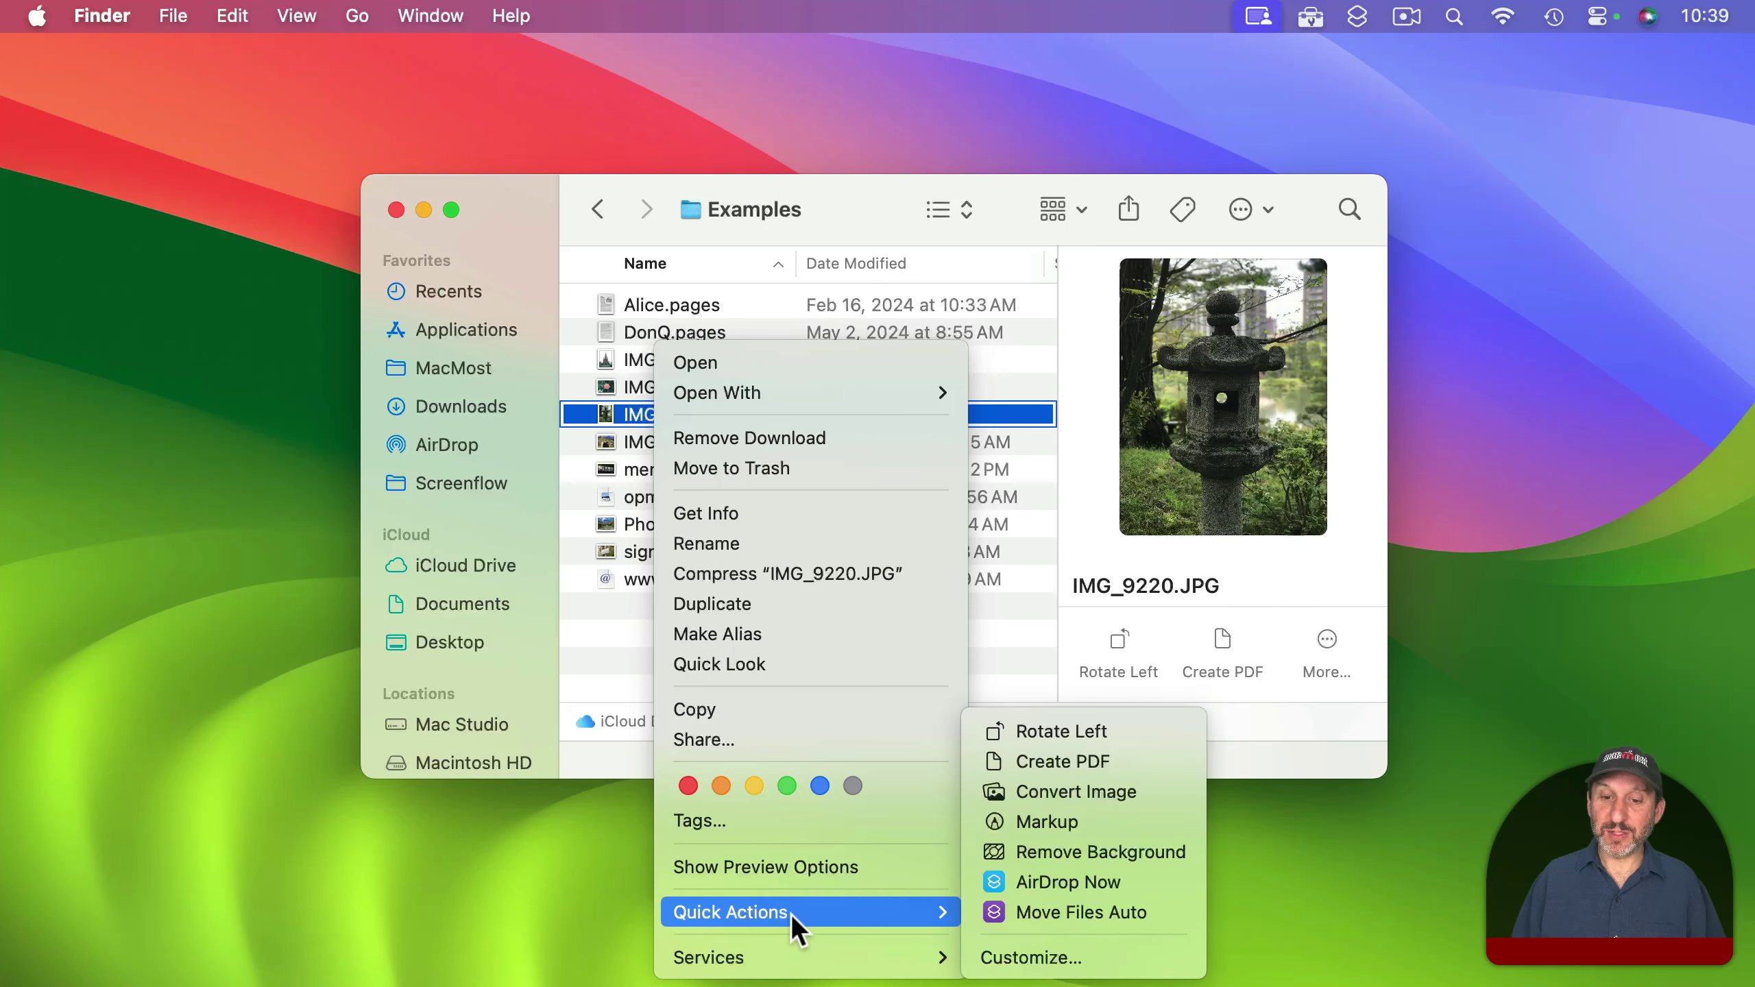
click(1127, 791)
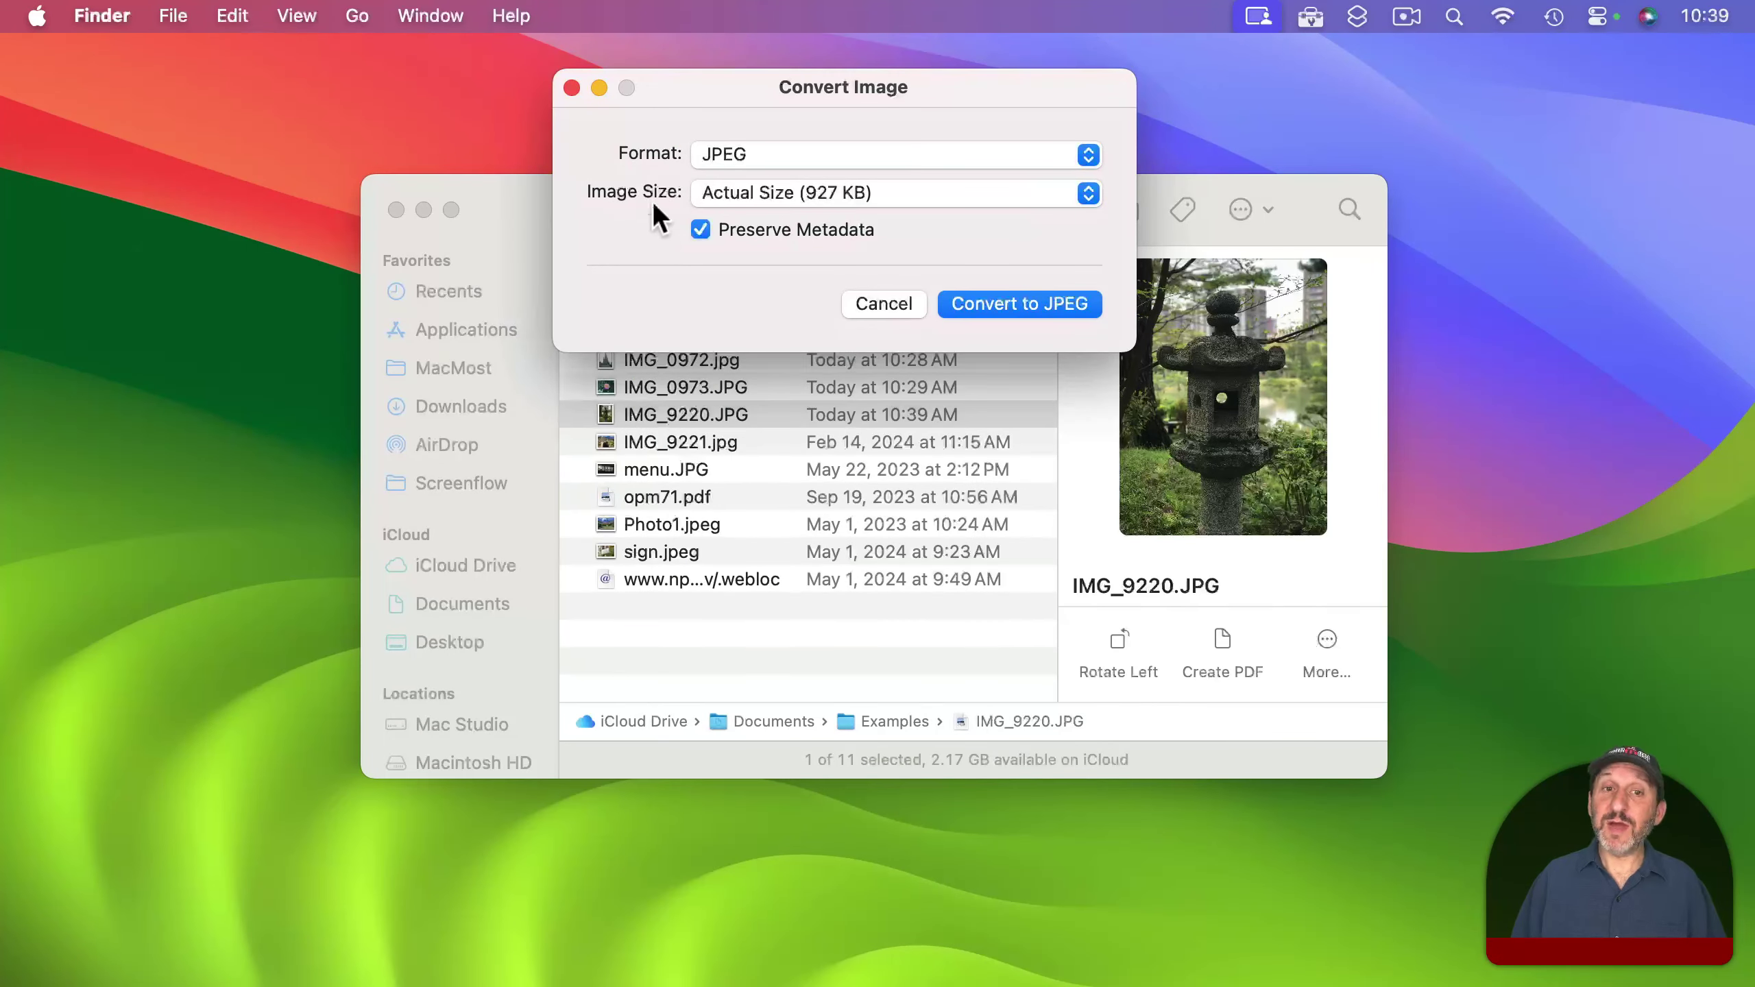
click(766, 159)
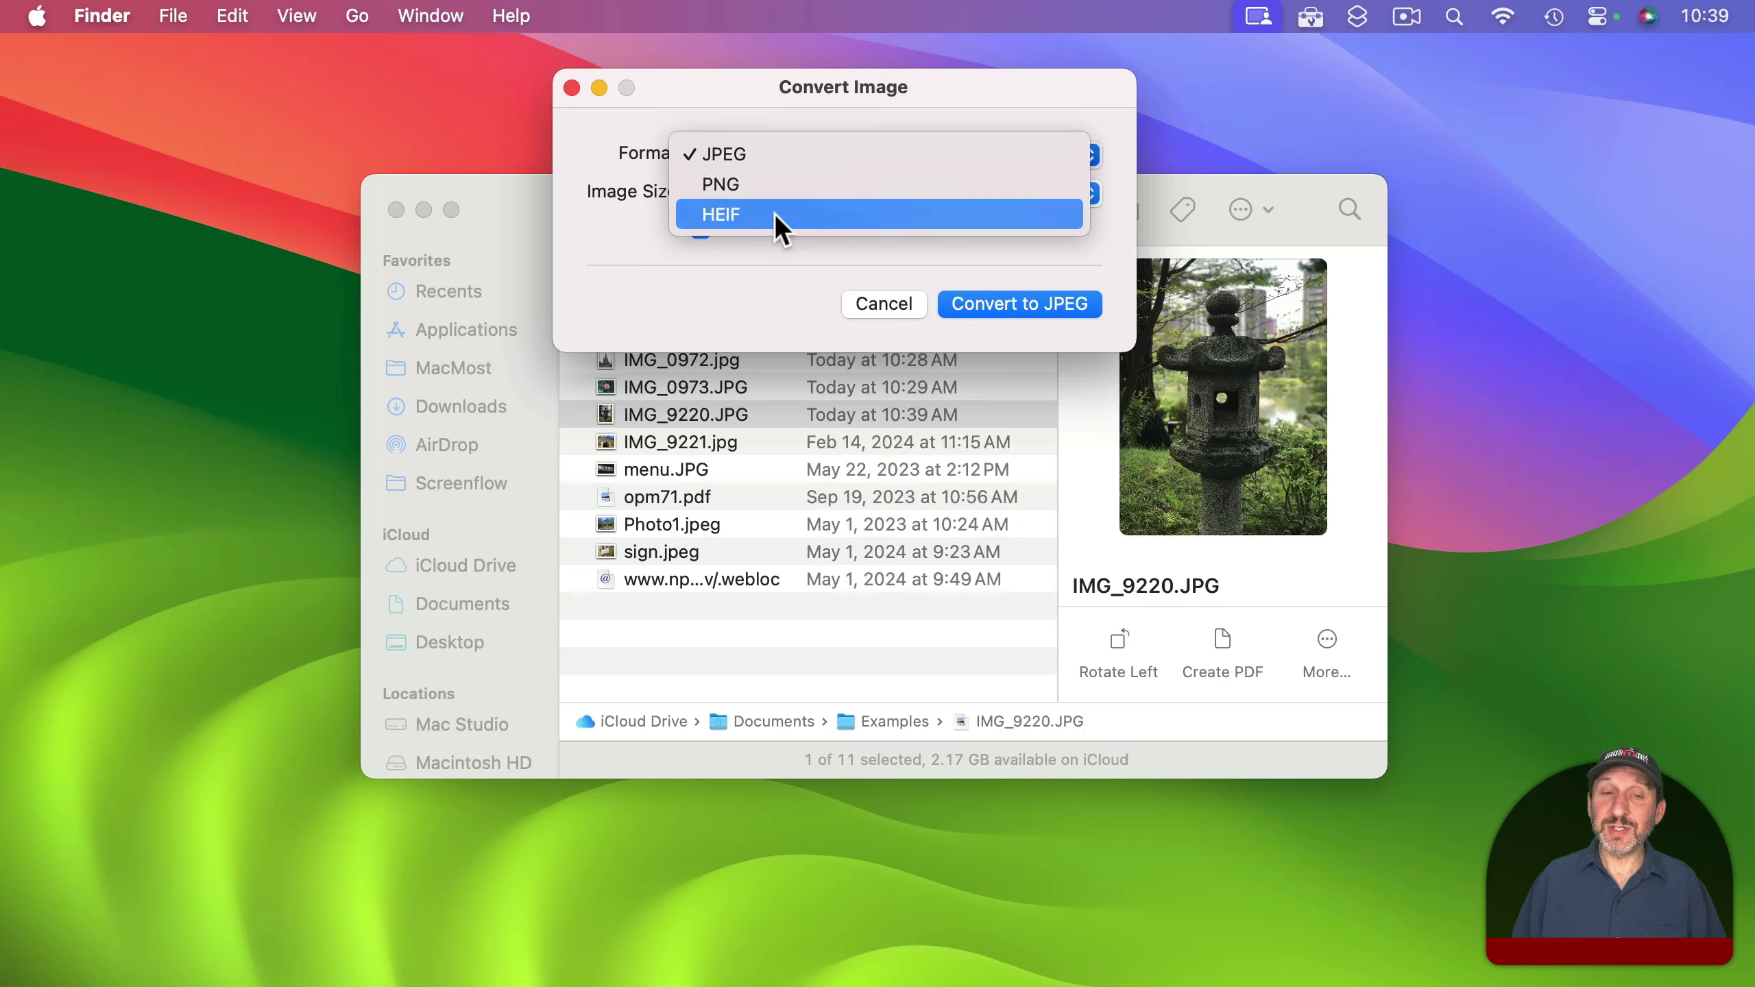
click(720, 184)
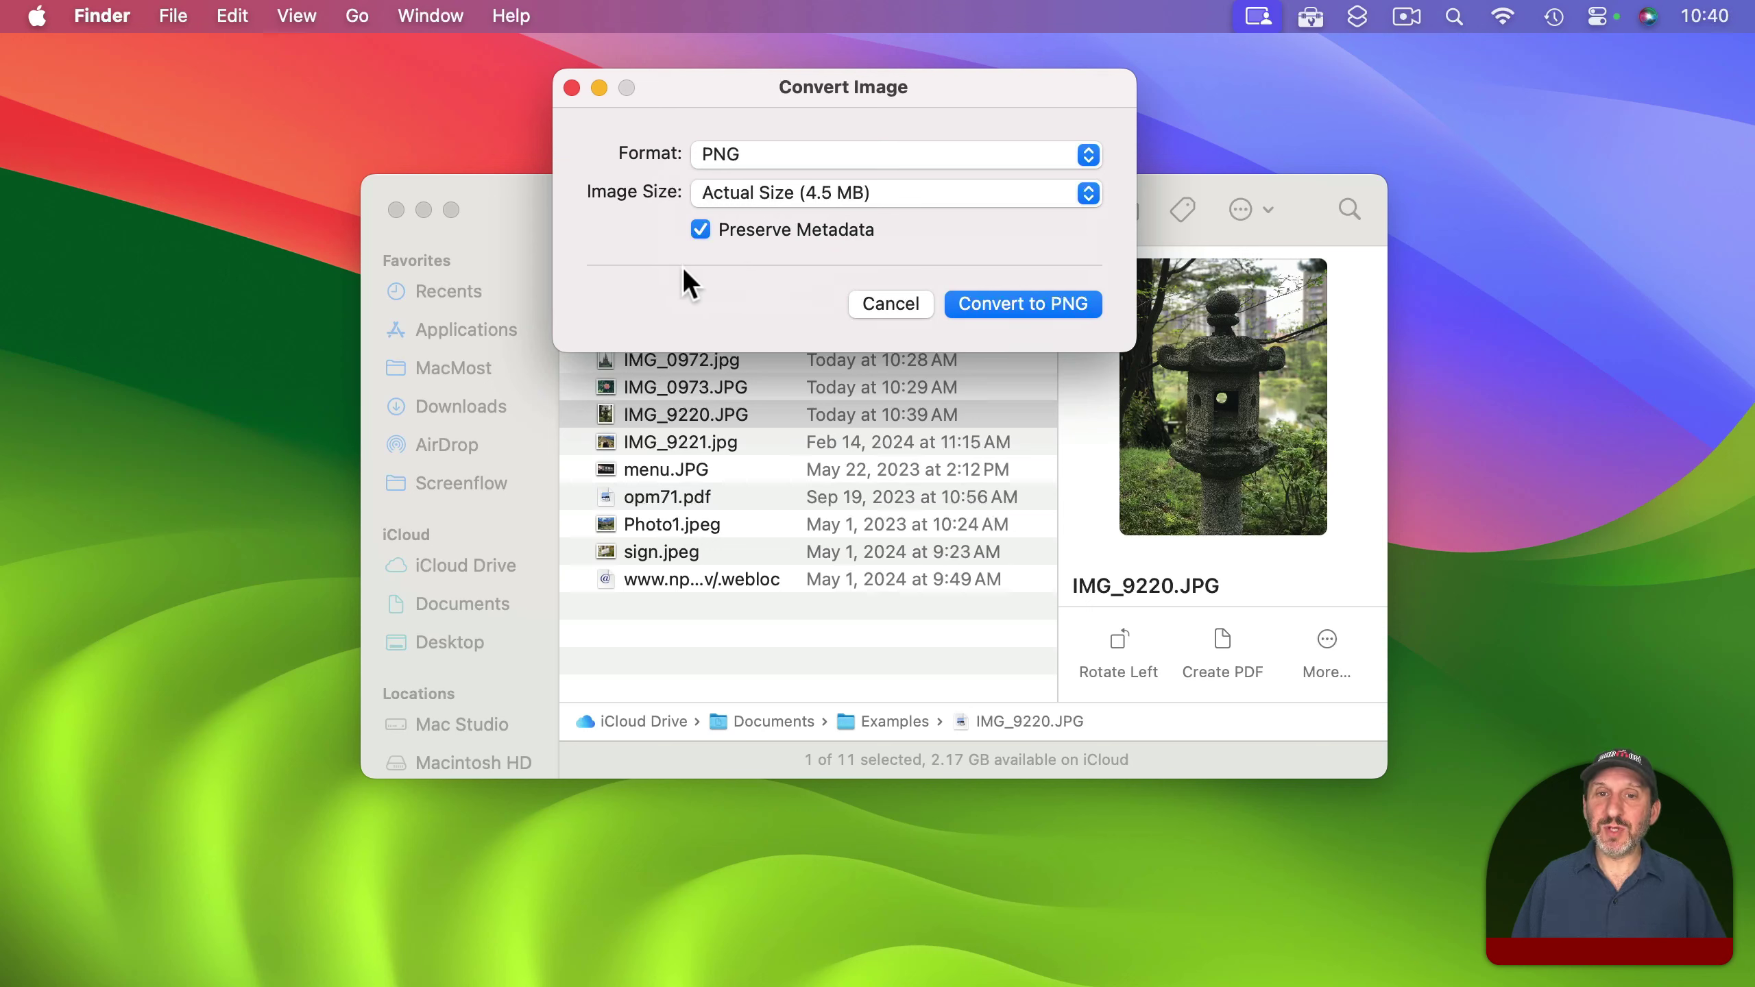
click(1017, 304)
Step: Leave the name of the converted IMG_9220.png as it is and move the file to the Trash
key(Return)
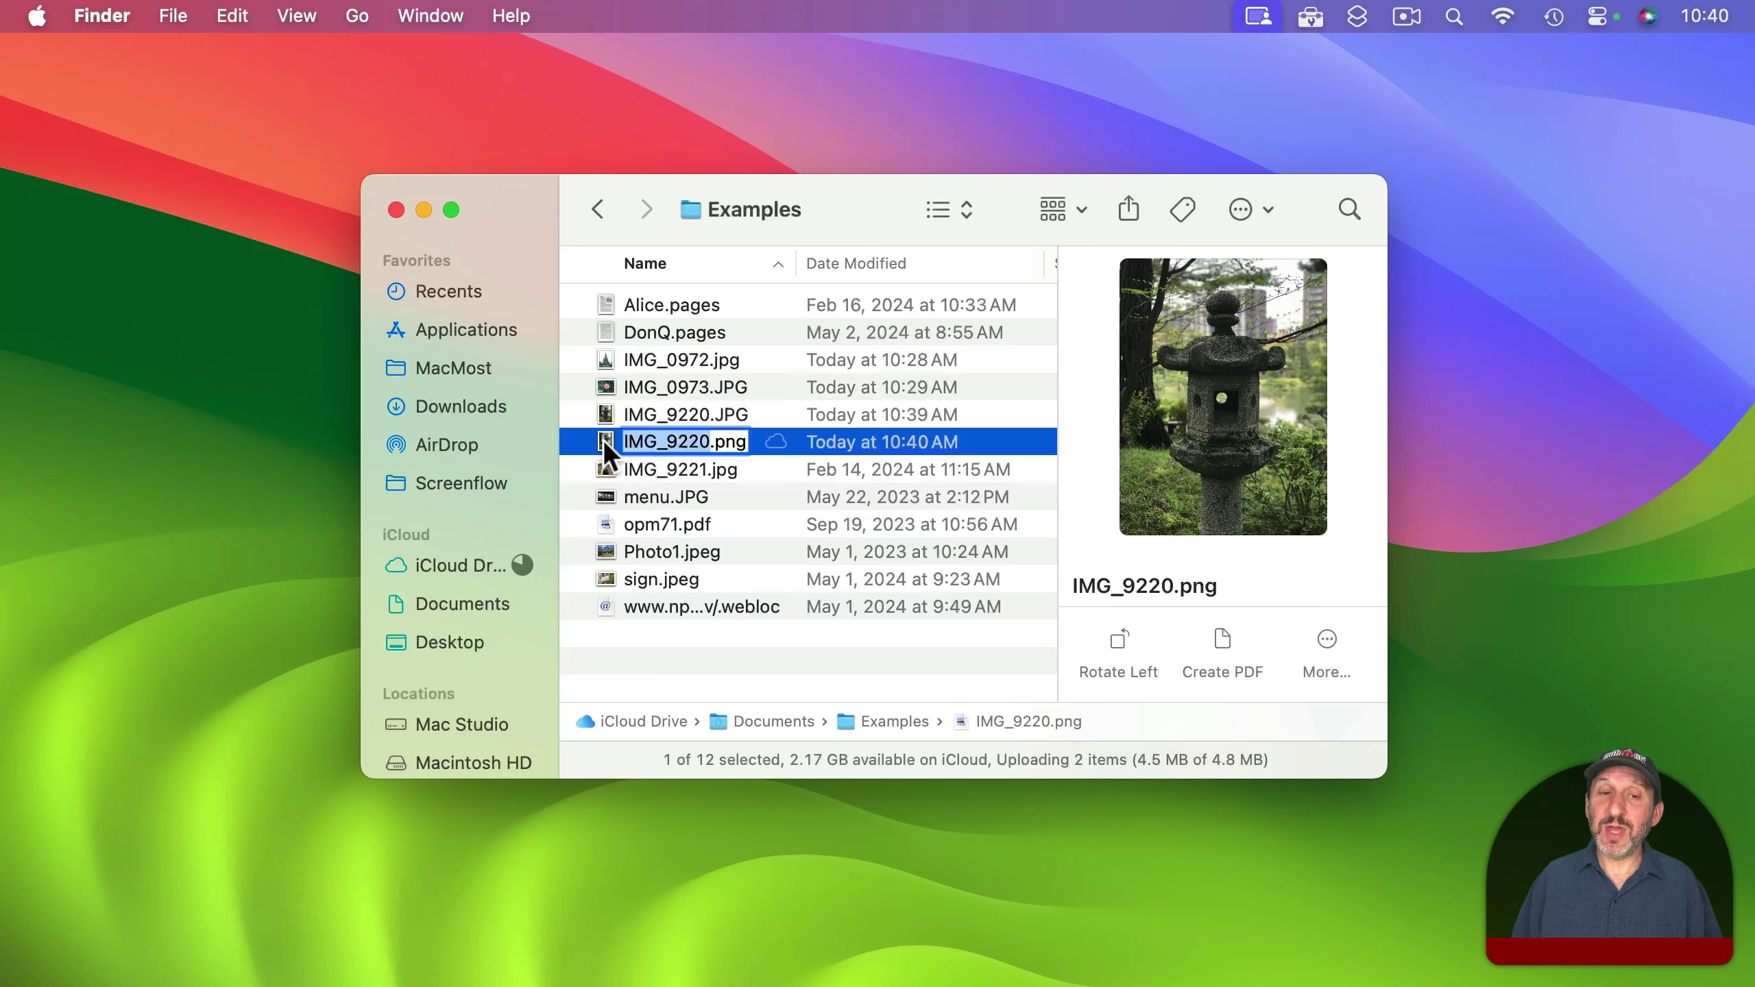
key(Escape)
key(super+BackSpace)
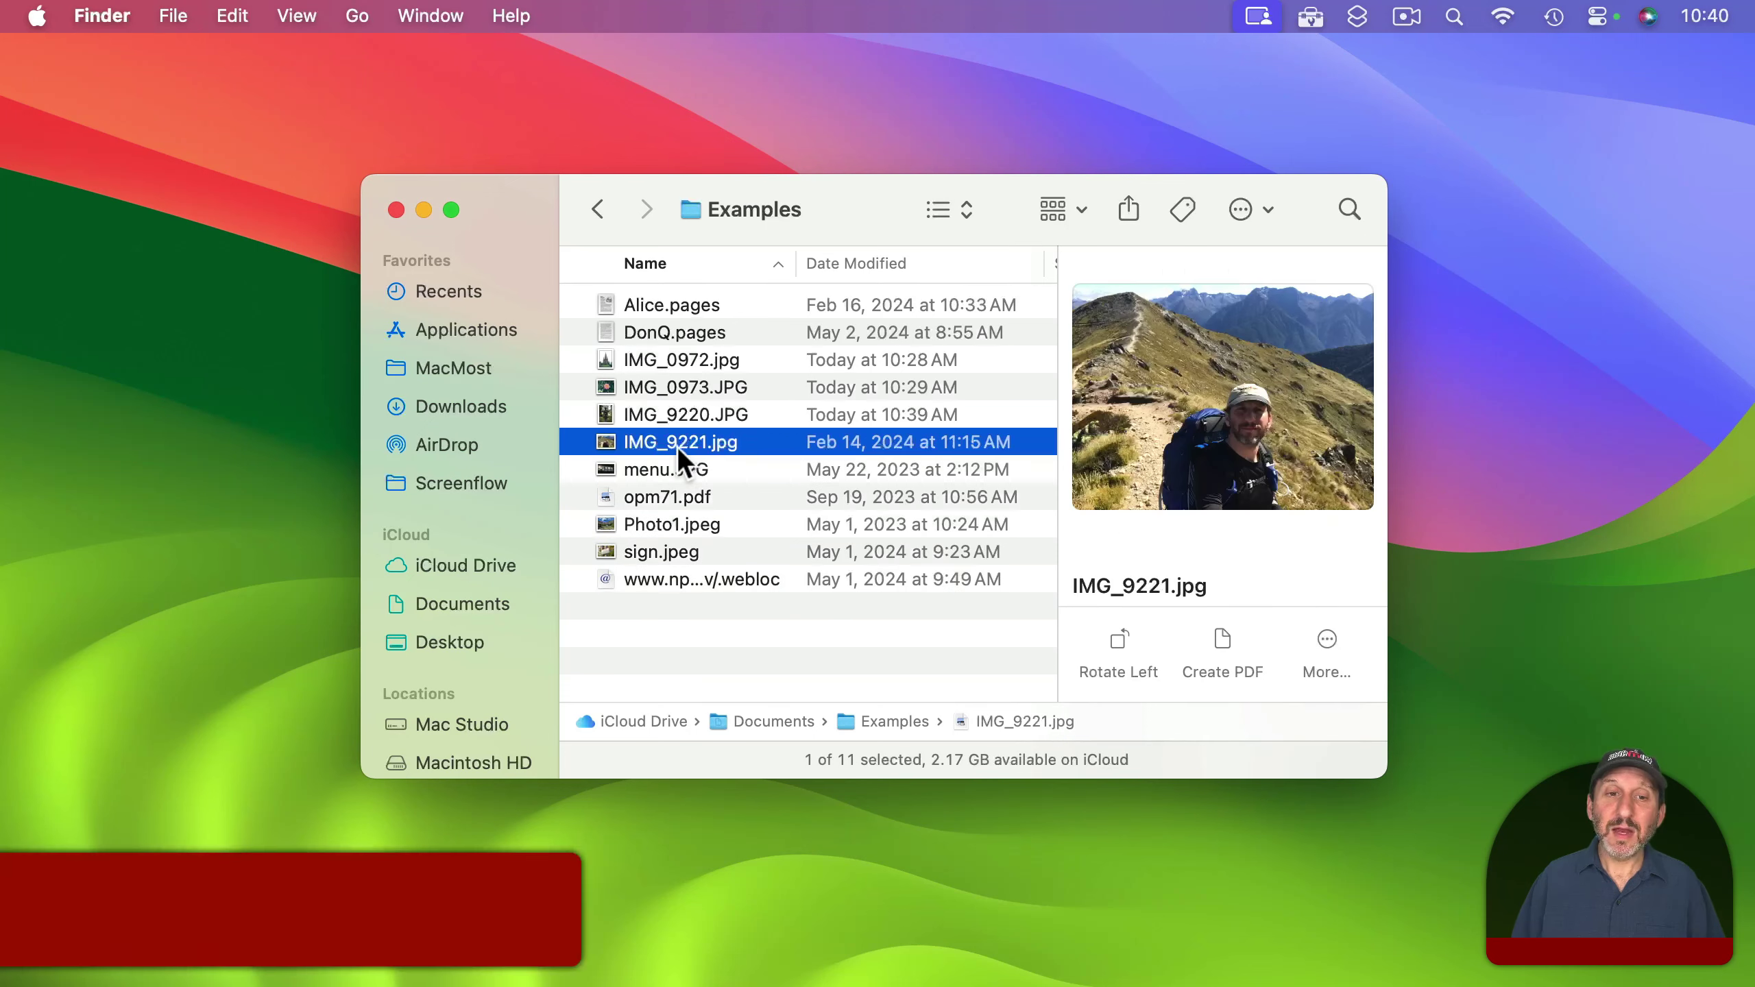
Step: Create a copy of IMG_9221.jpg with its background removed, keeping the suggested file name
right_click(678, 445)
mouse_move(802, 912)
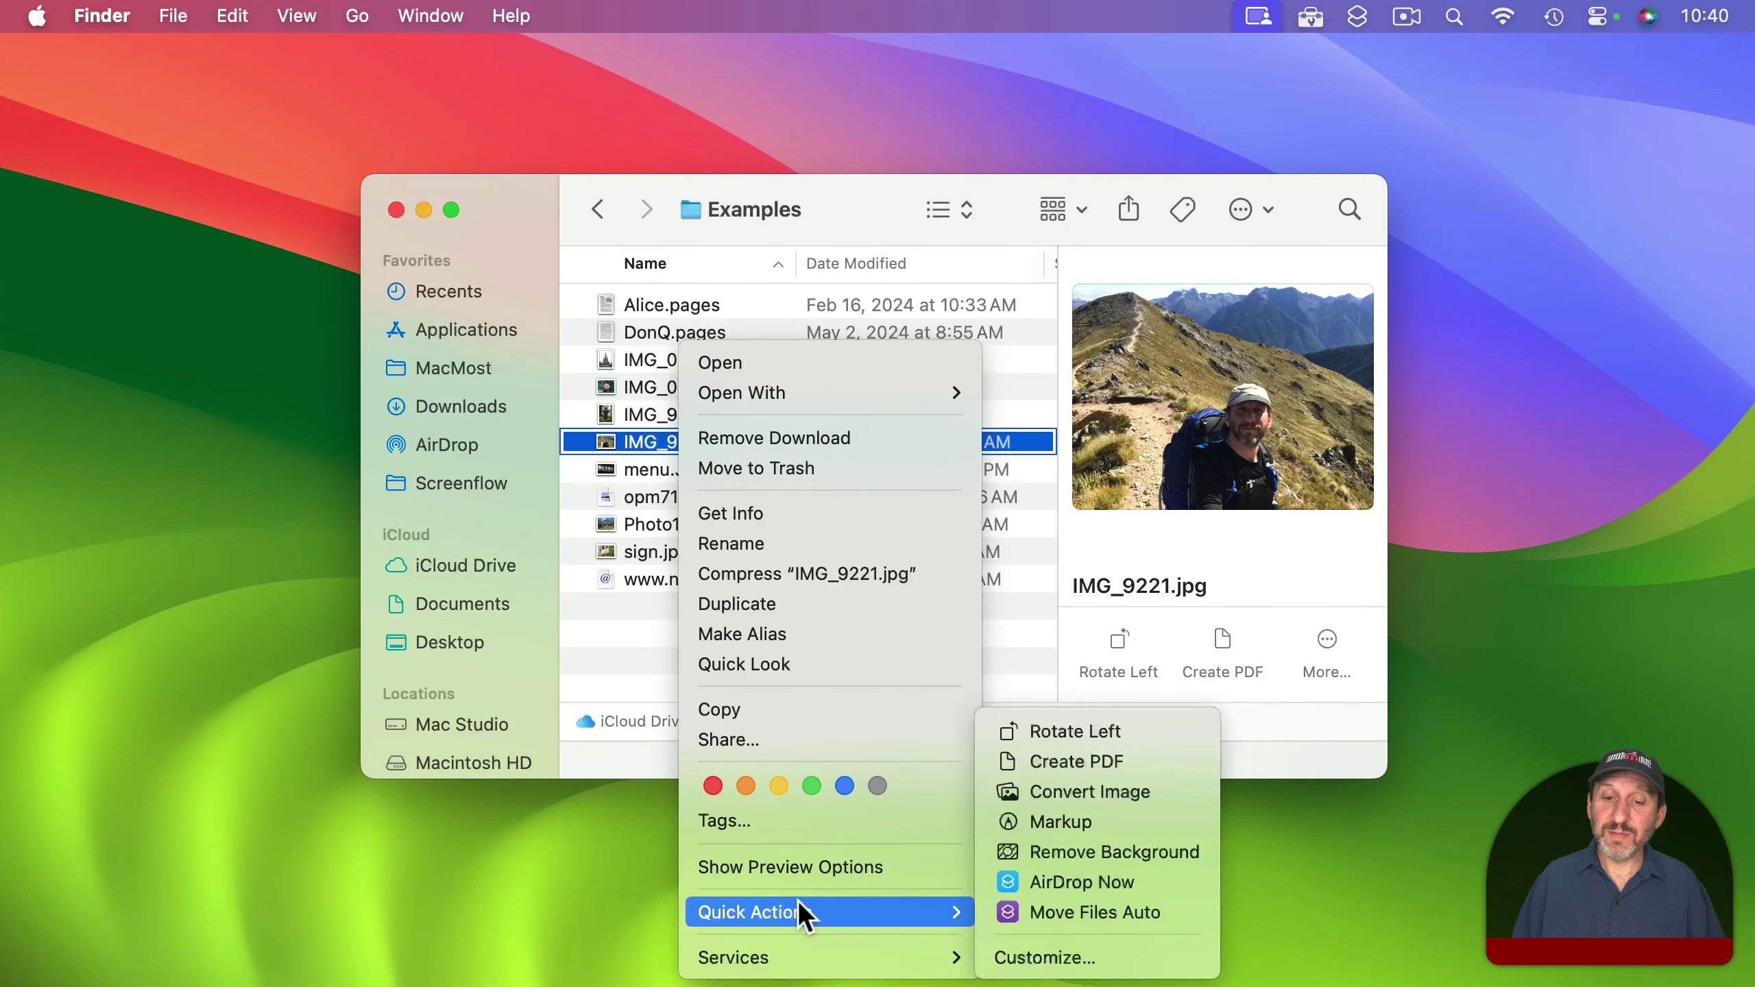
click(1080, 846)
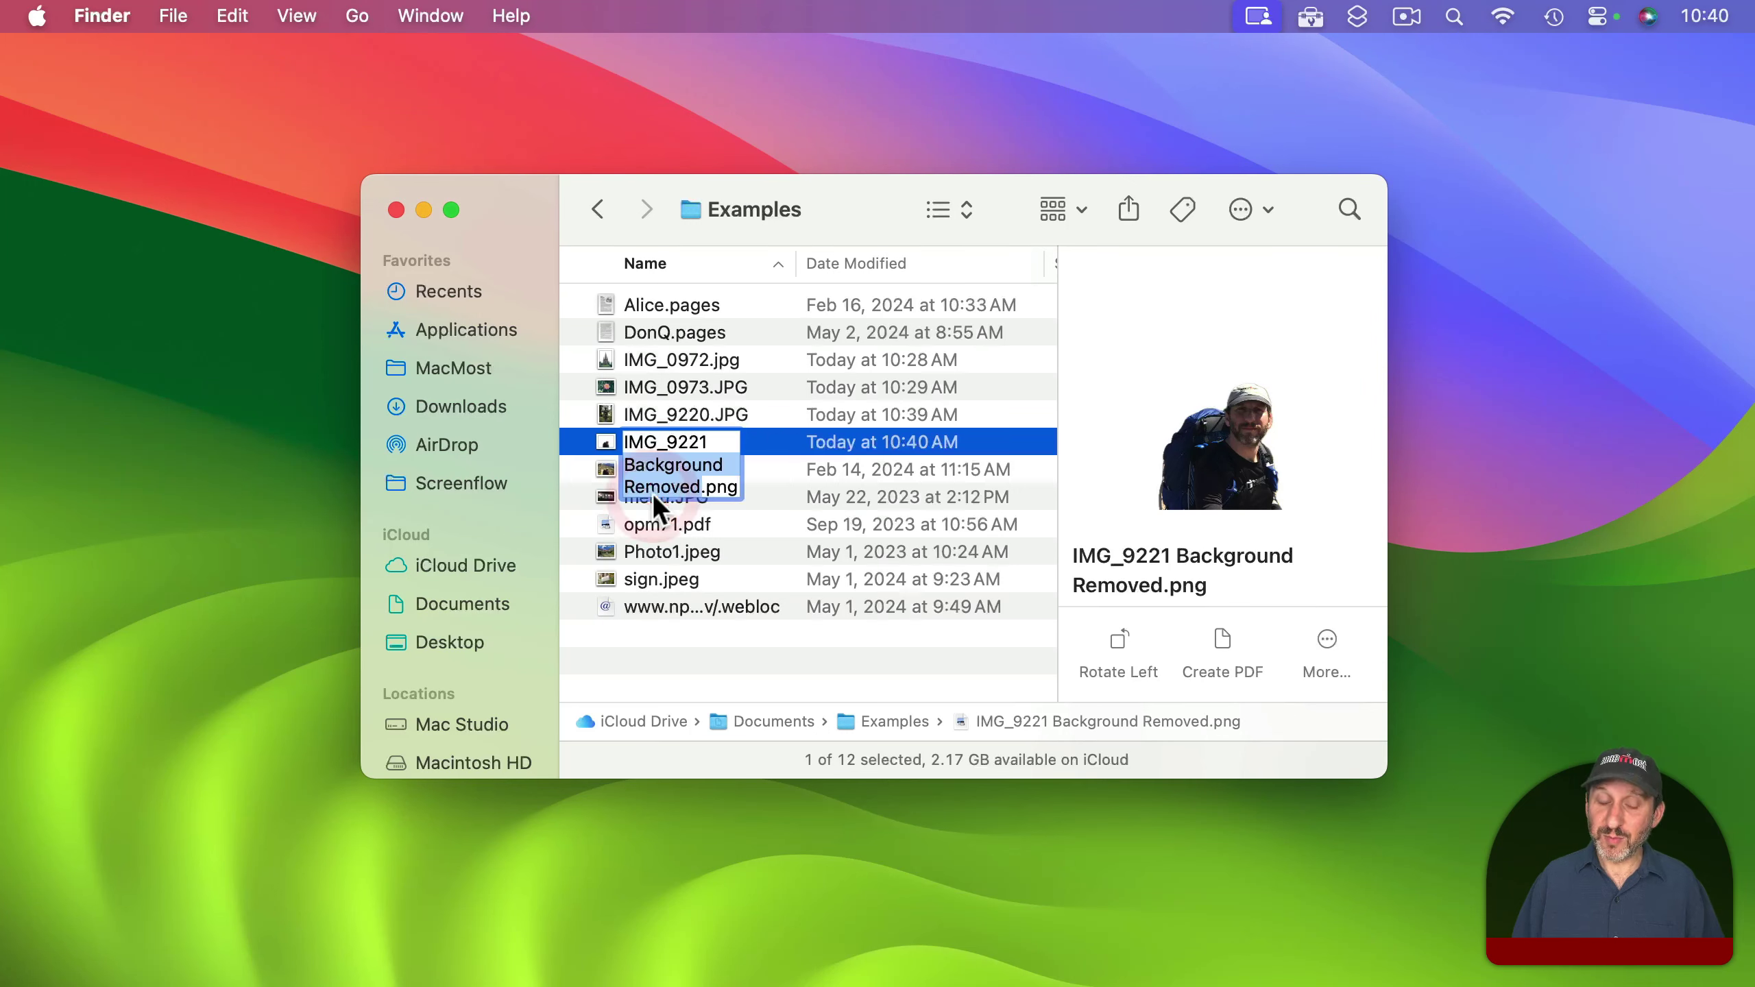
click(790, 440)
Step: View the background-removed PNG and the original IMG_9221.jpg in Preview to compare them
double_click(612, 442)
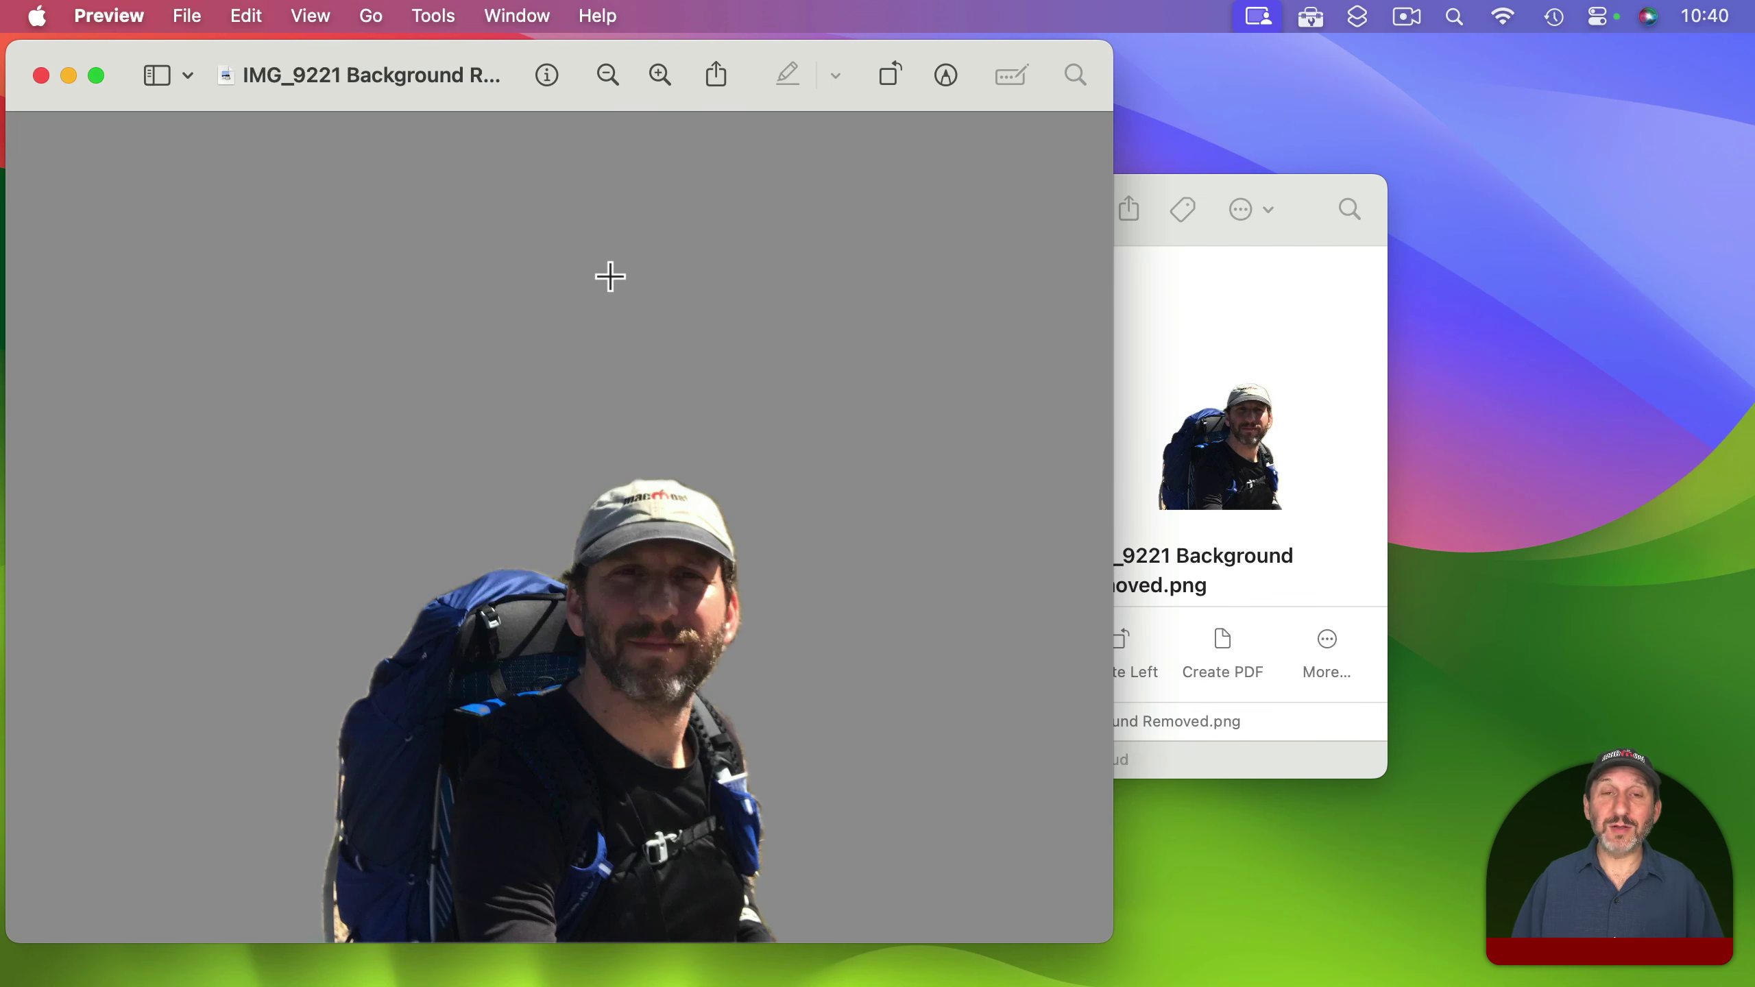
key(super+q)
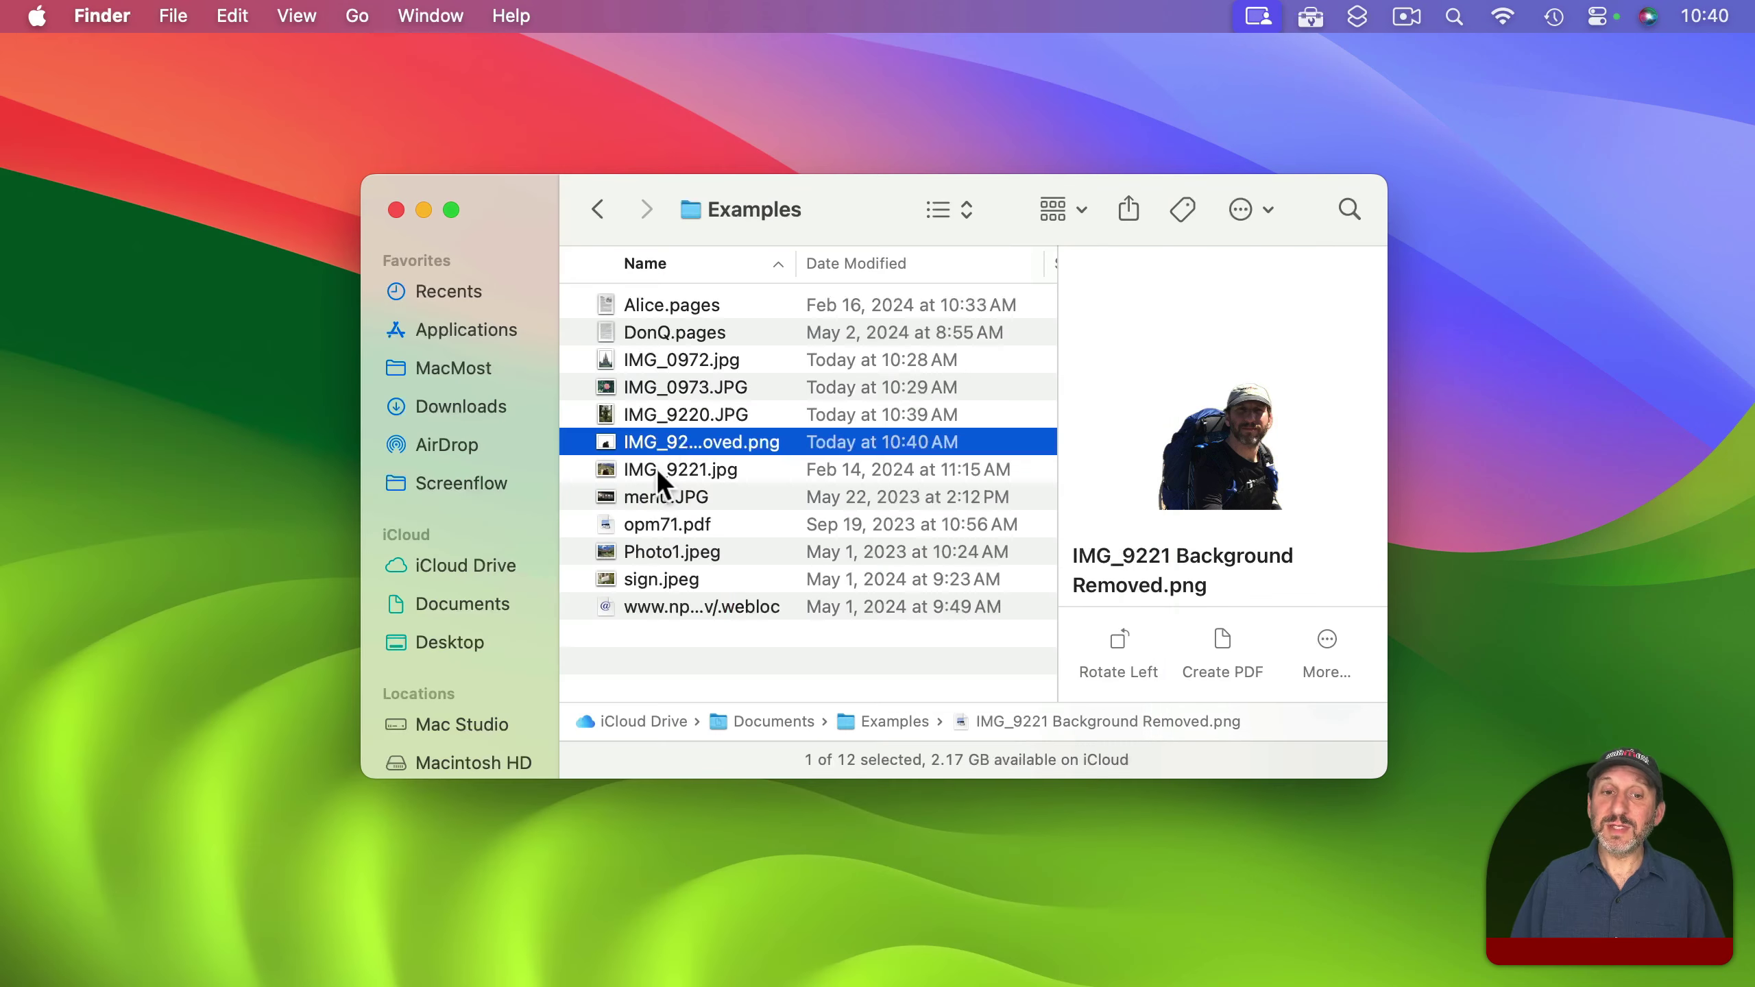
double_click(657, 472)
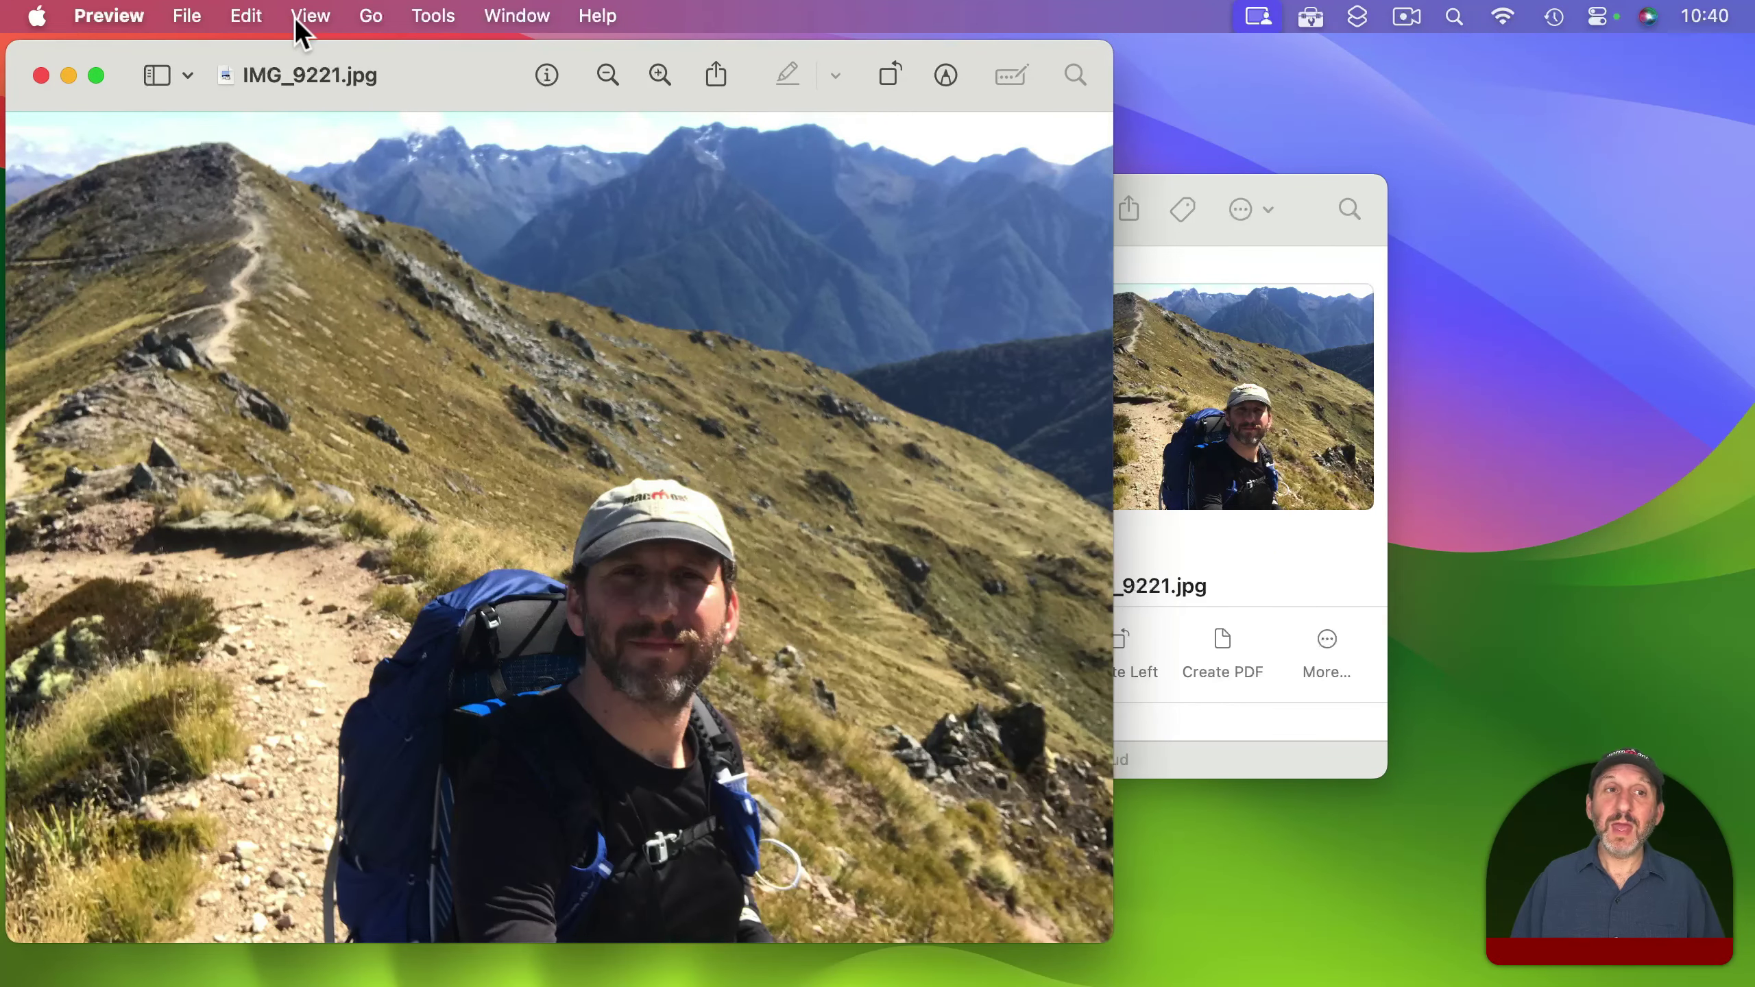
click(430, 15)
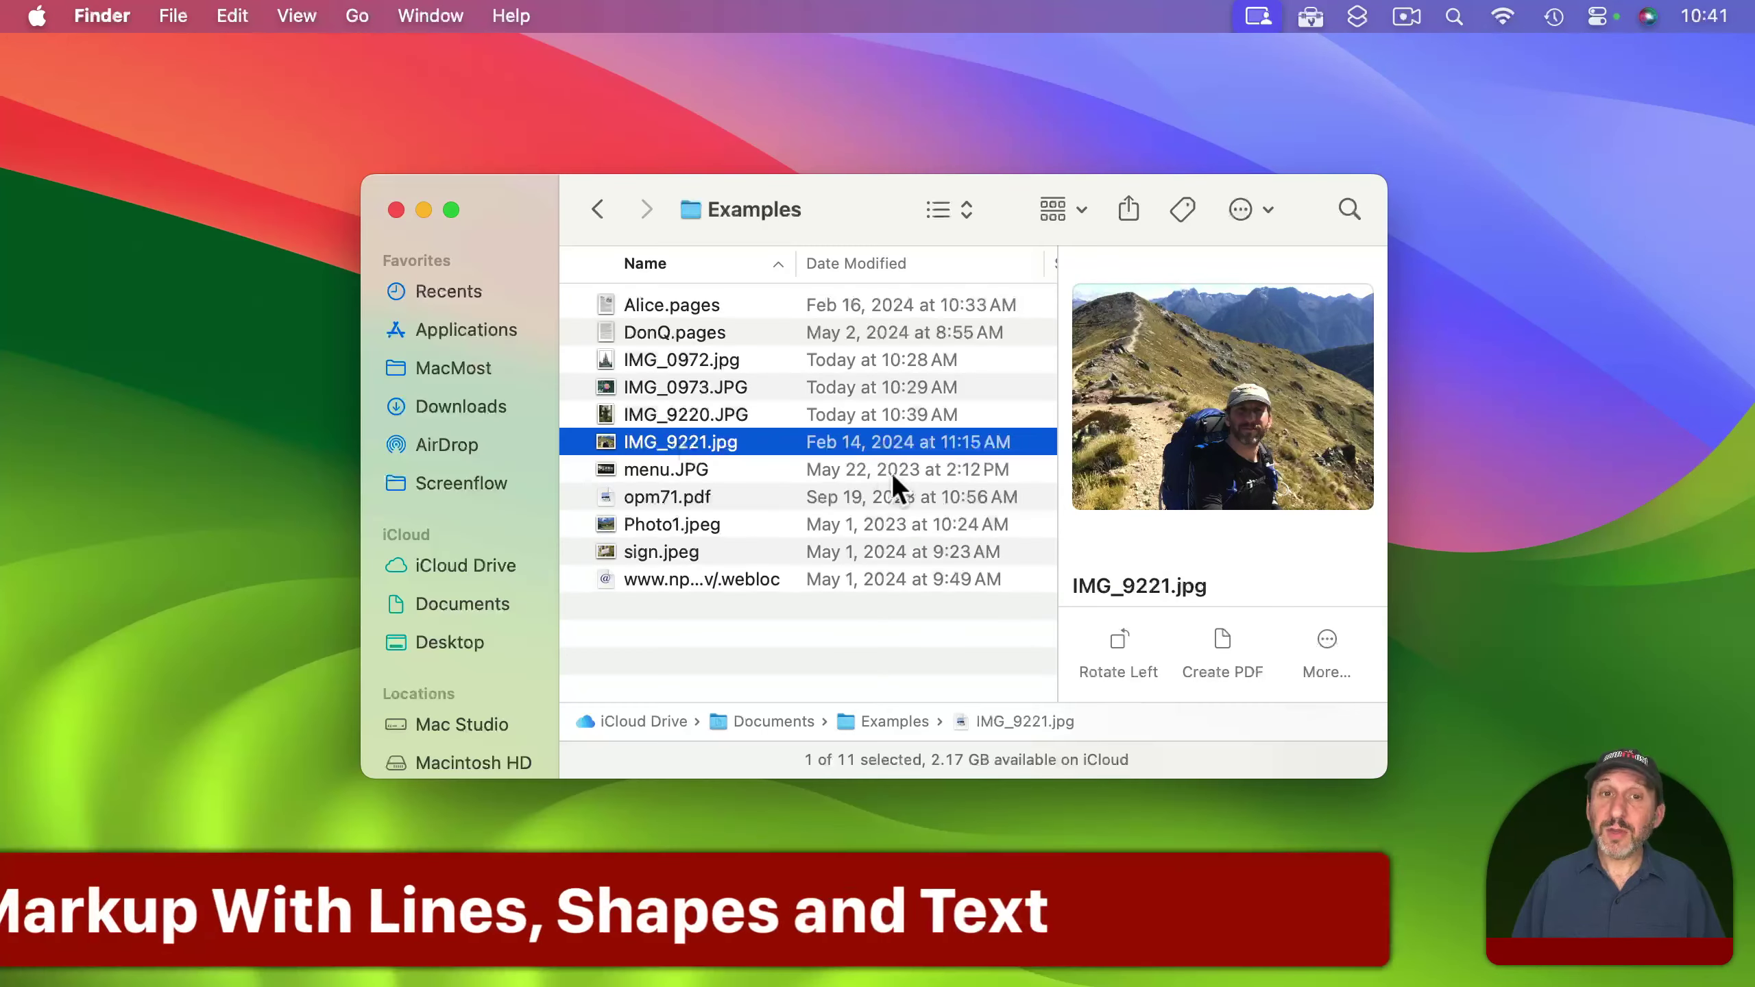
Step: Open IMG_9221.jpg for Markup directly from Finder
right_click(691, 440)
mouse_move(795, 873)
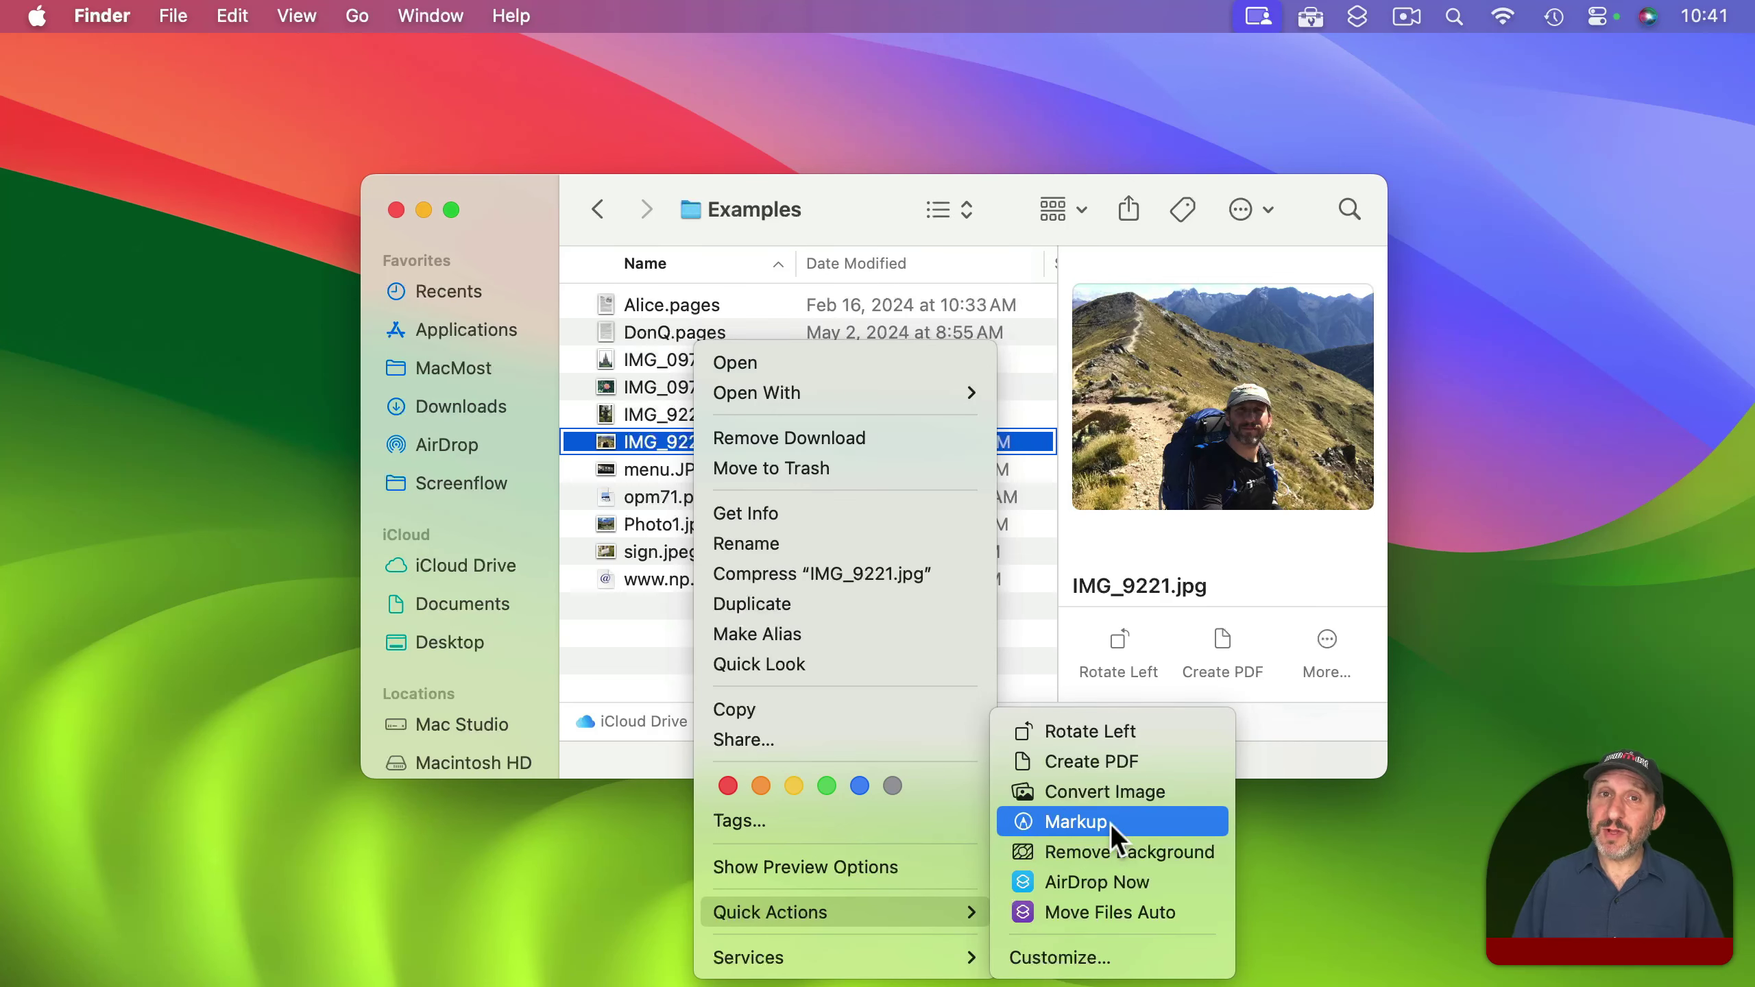
click(1110, 823)
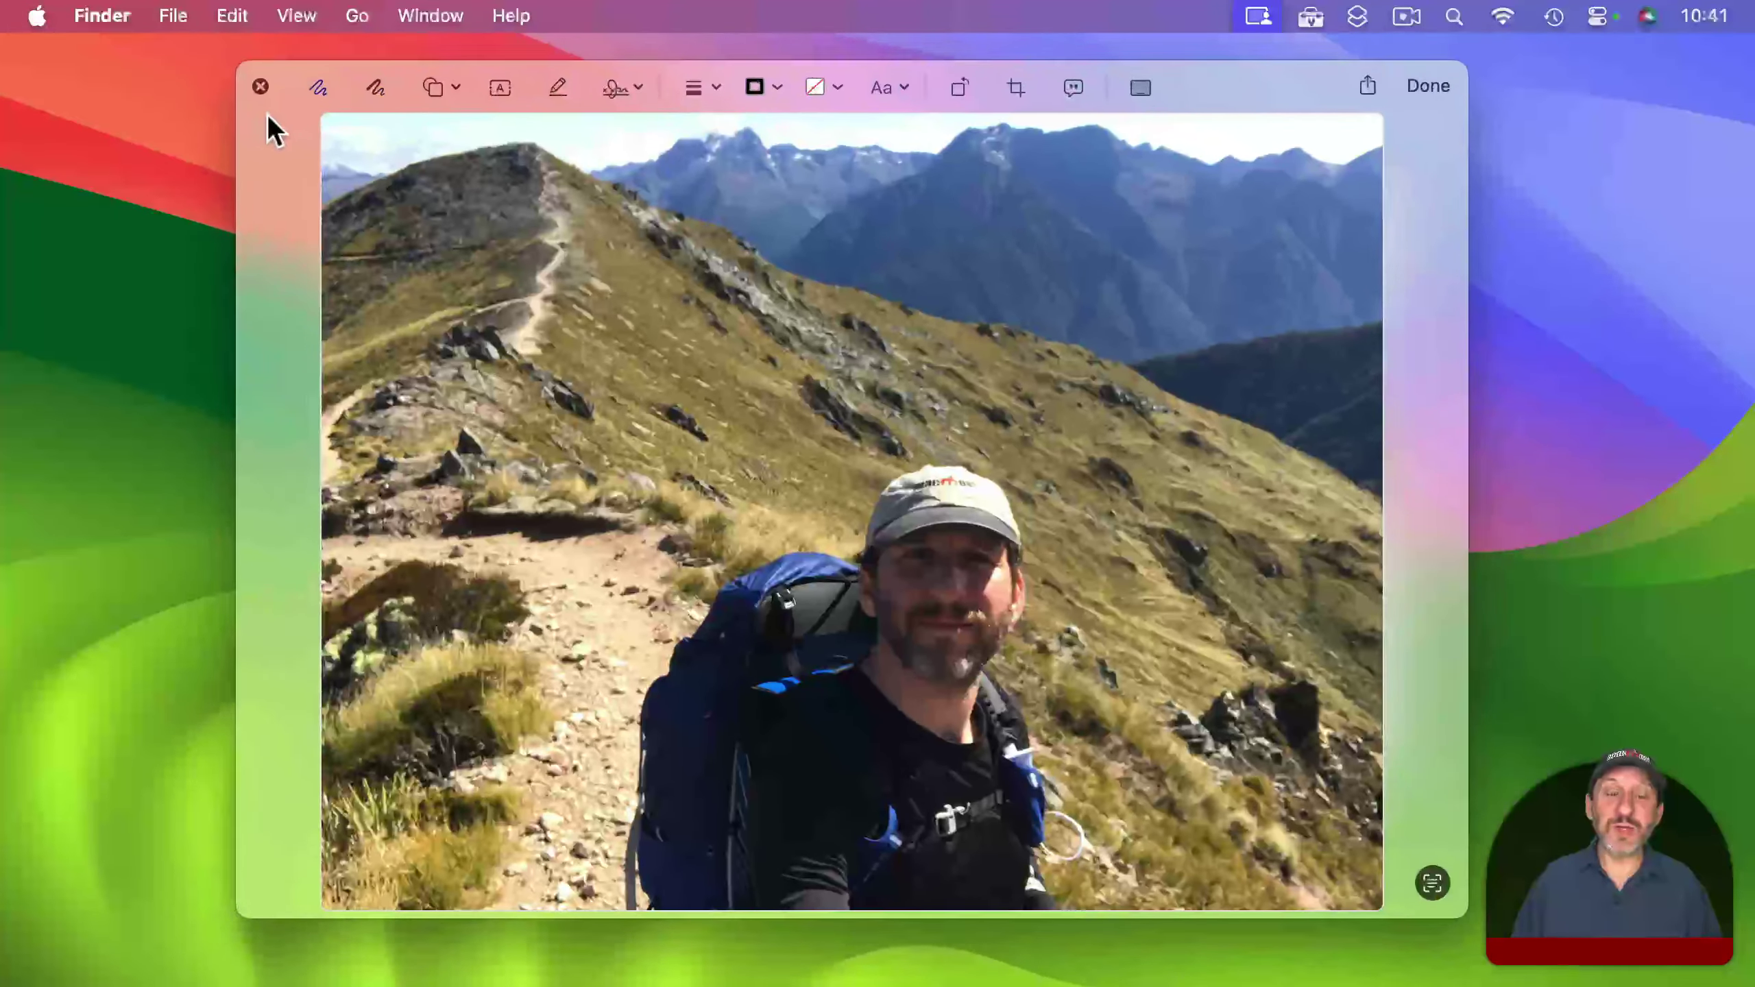
Step: Review the shapes that Markup offers for annotating the photo
click(271, 118)
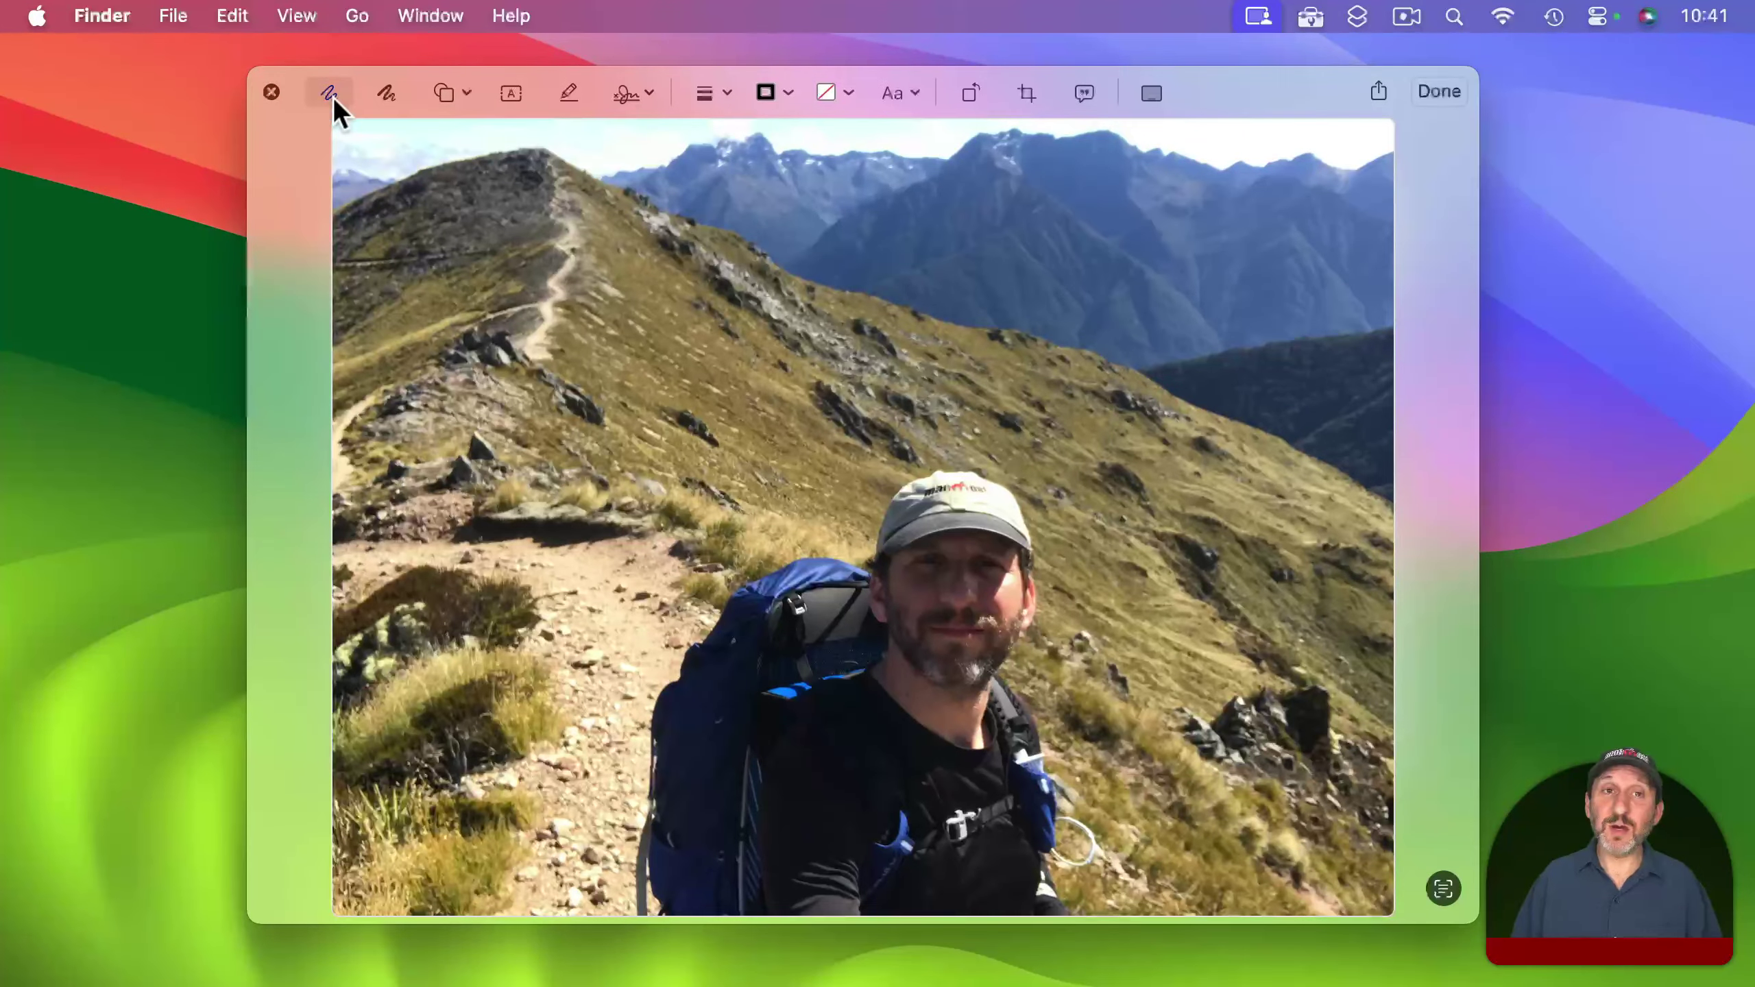
click(452, 94)
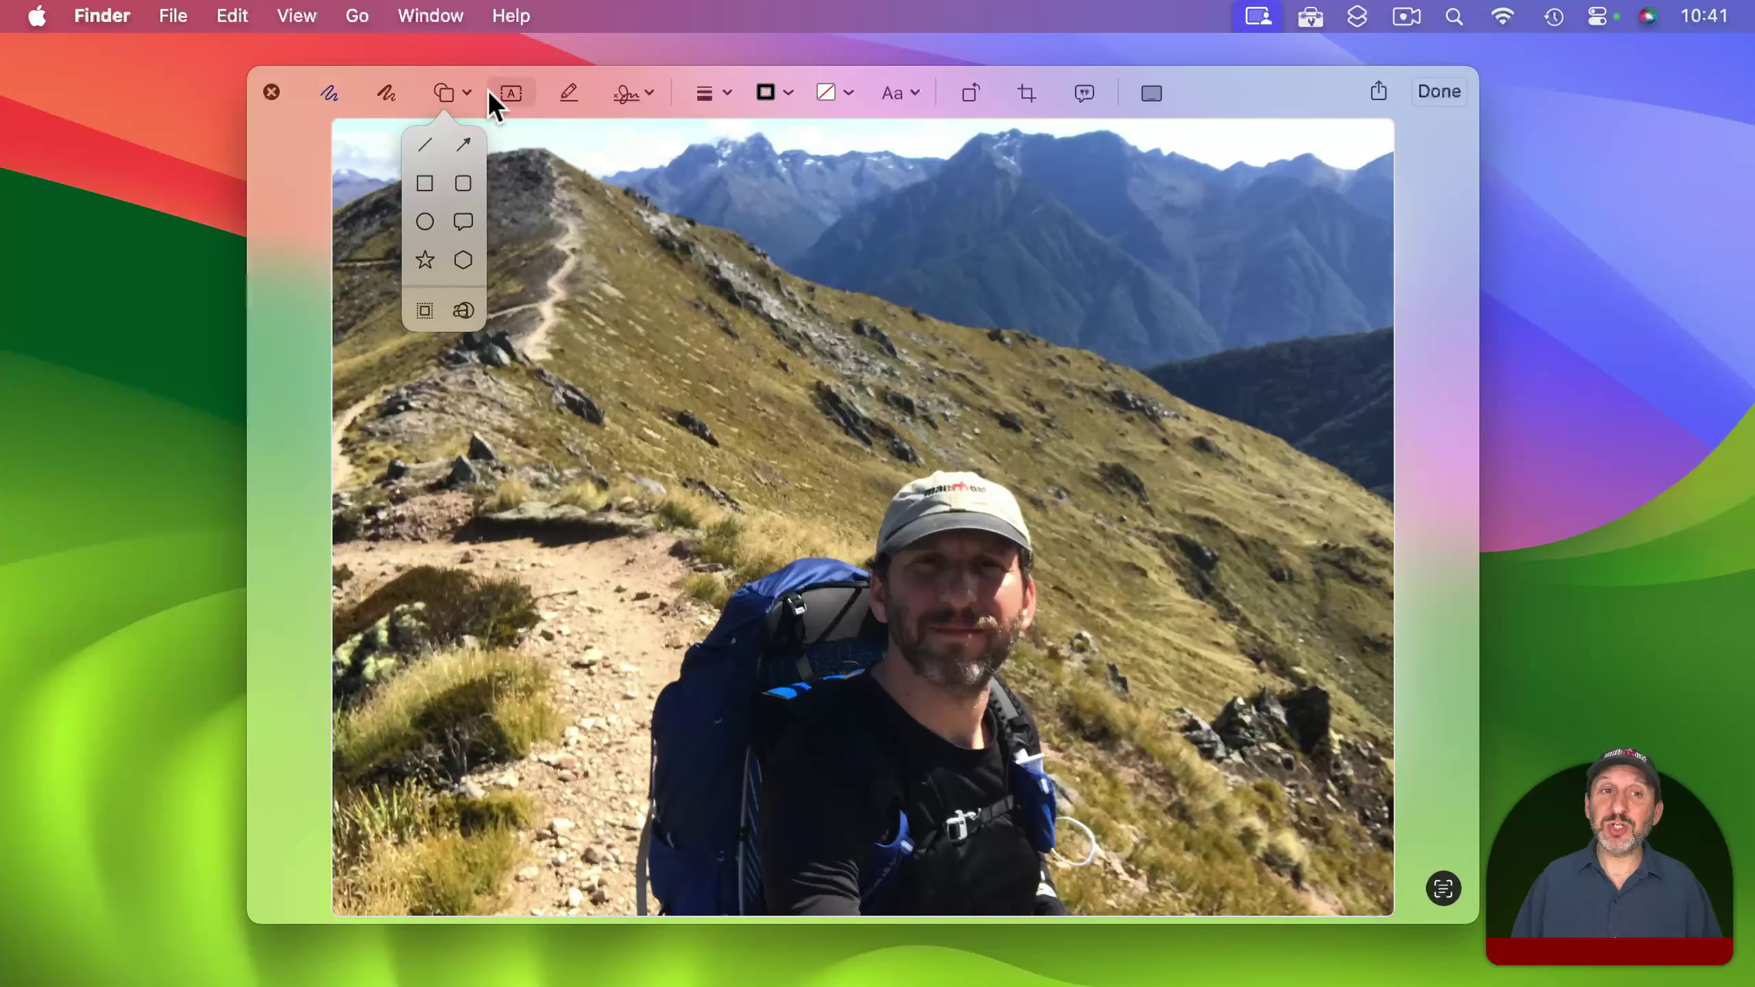
click(448, 93)
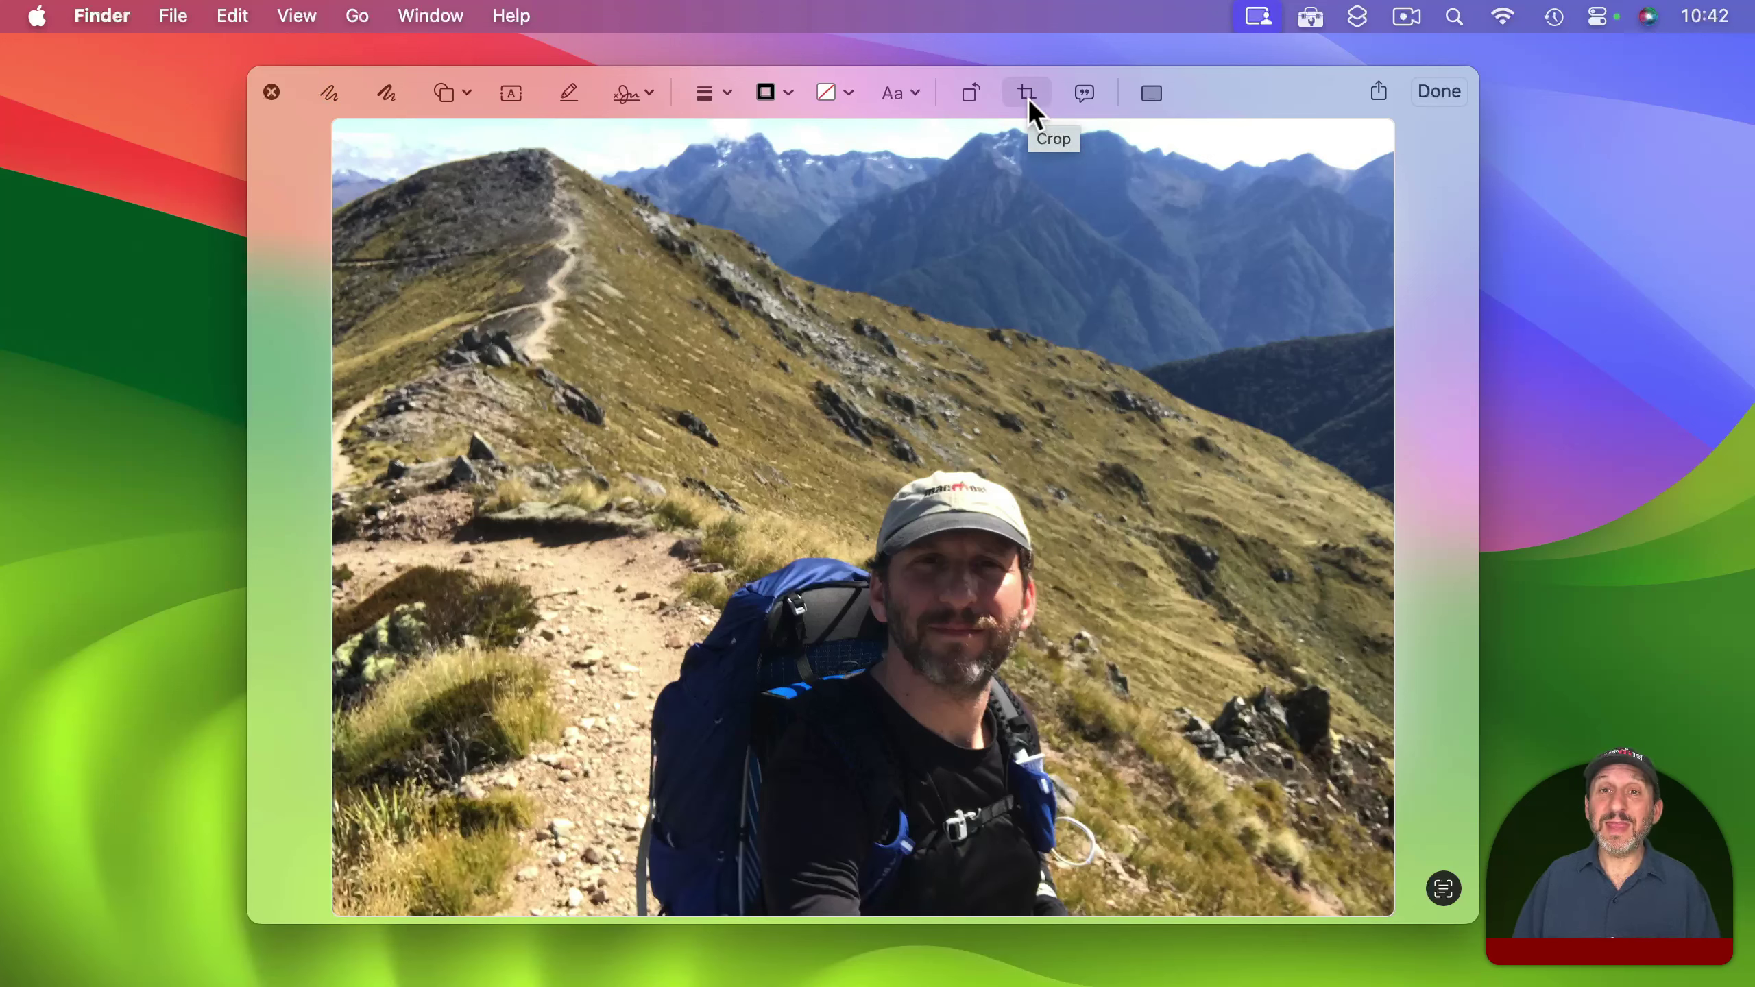
Step: Crop IMG_9221.jpg closer around the hiker, save the change and close the photo
click(1028, 98)
drag(339, 128, 732, 379)
drag(1042, 541, 887, 536)
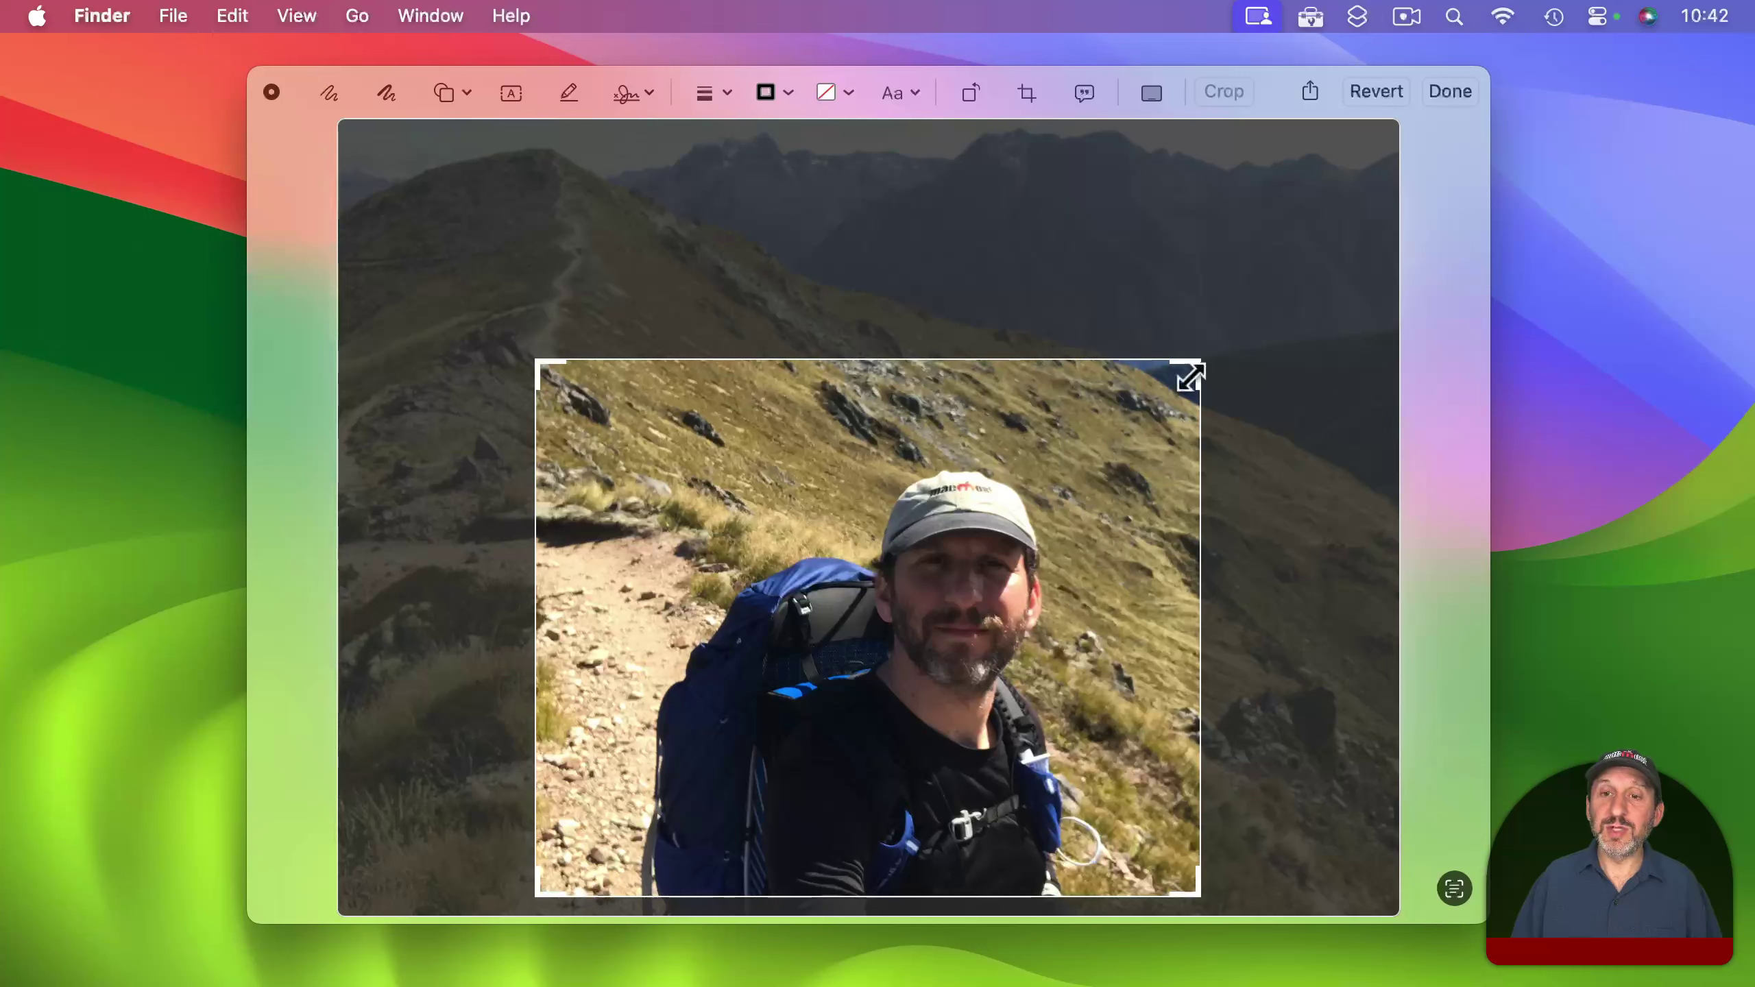
drag(1199, 364, 1184, 420)
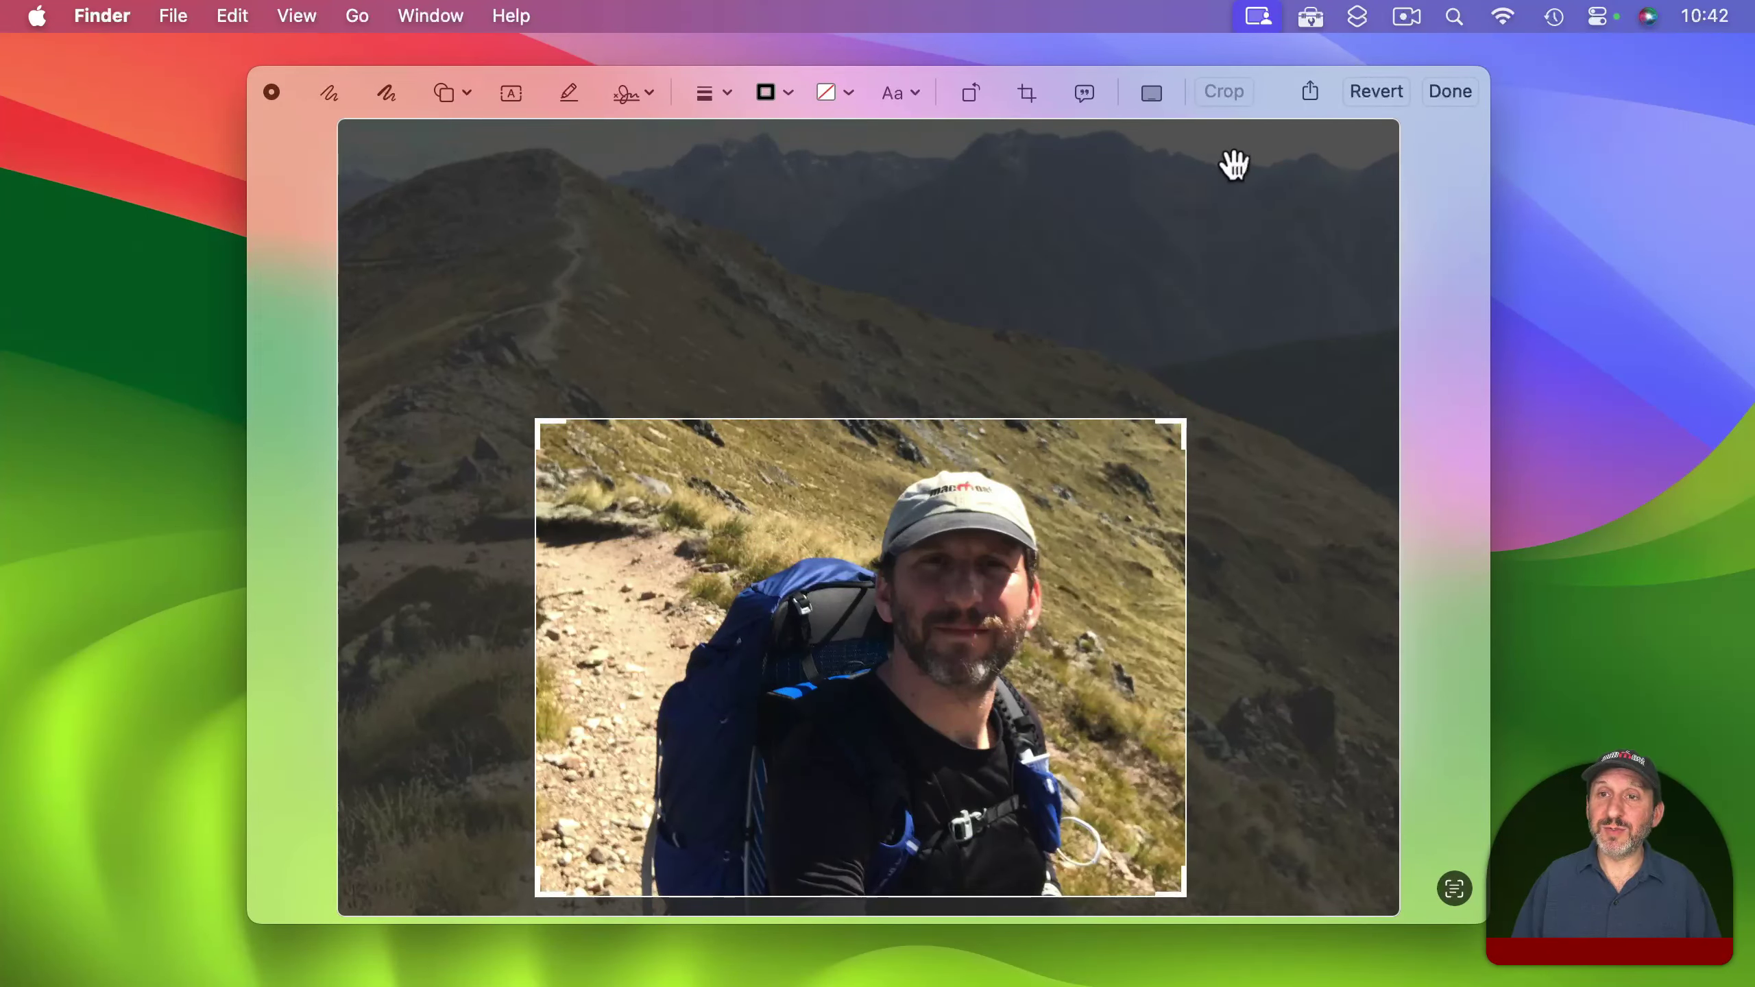
click(1222, 89)
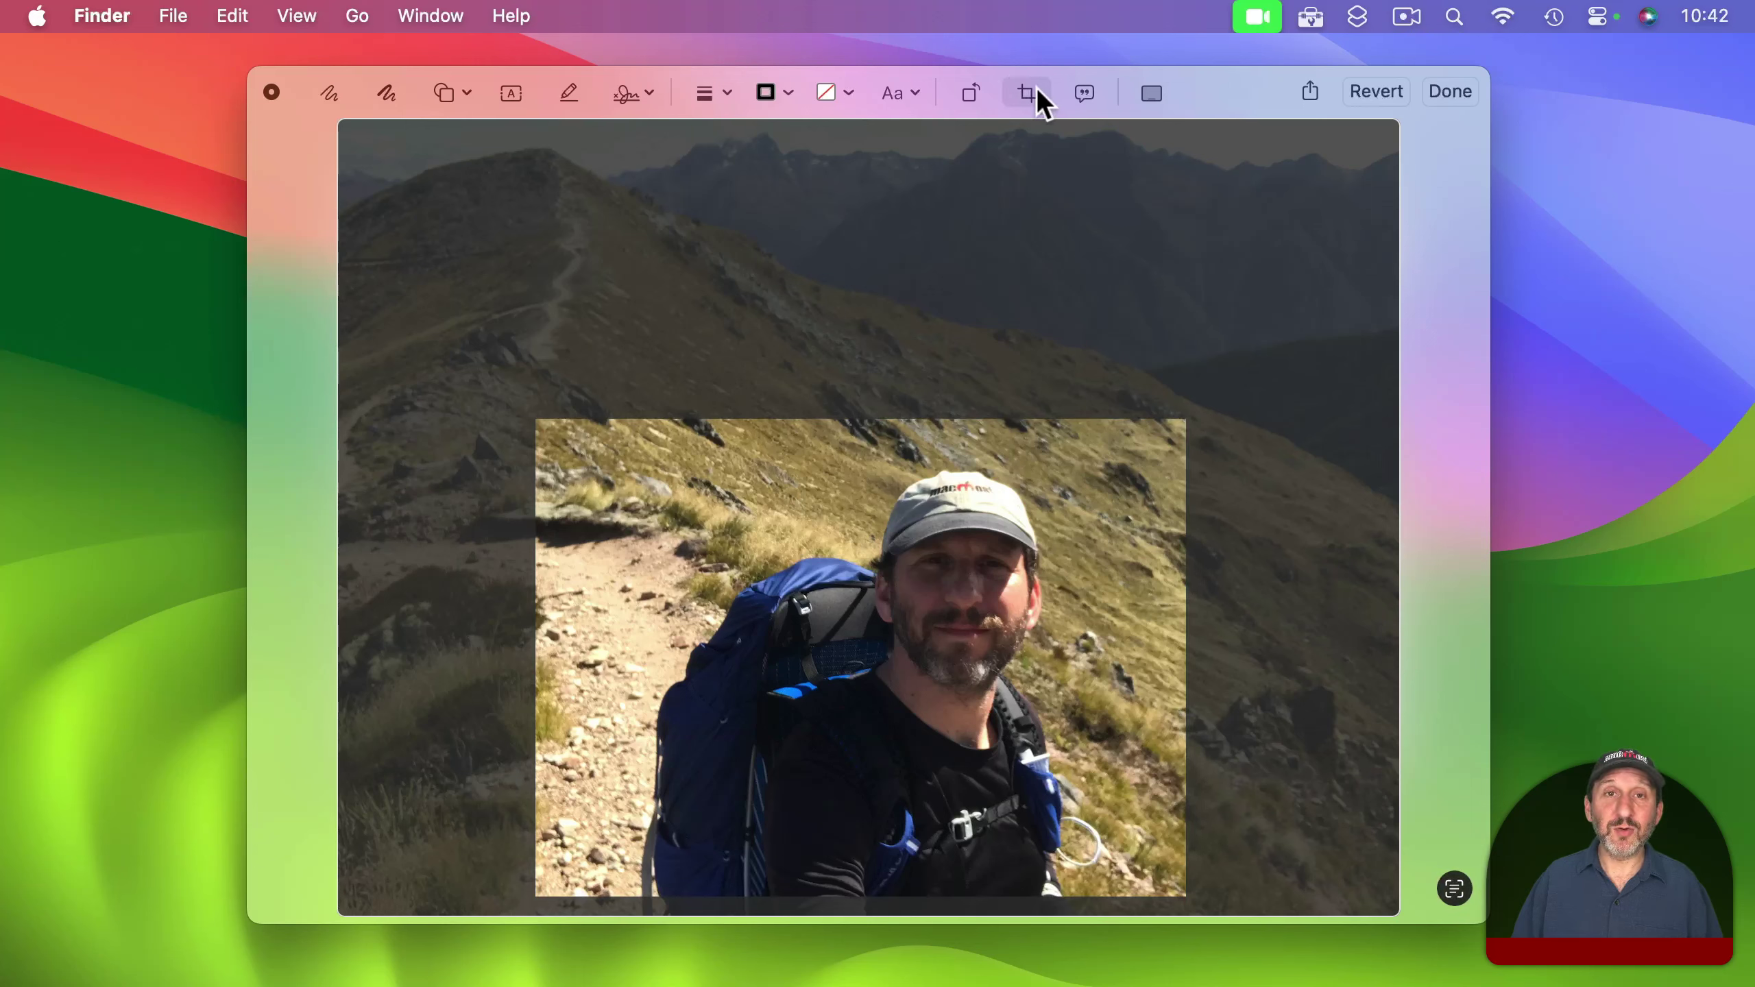
click(1450, 90)
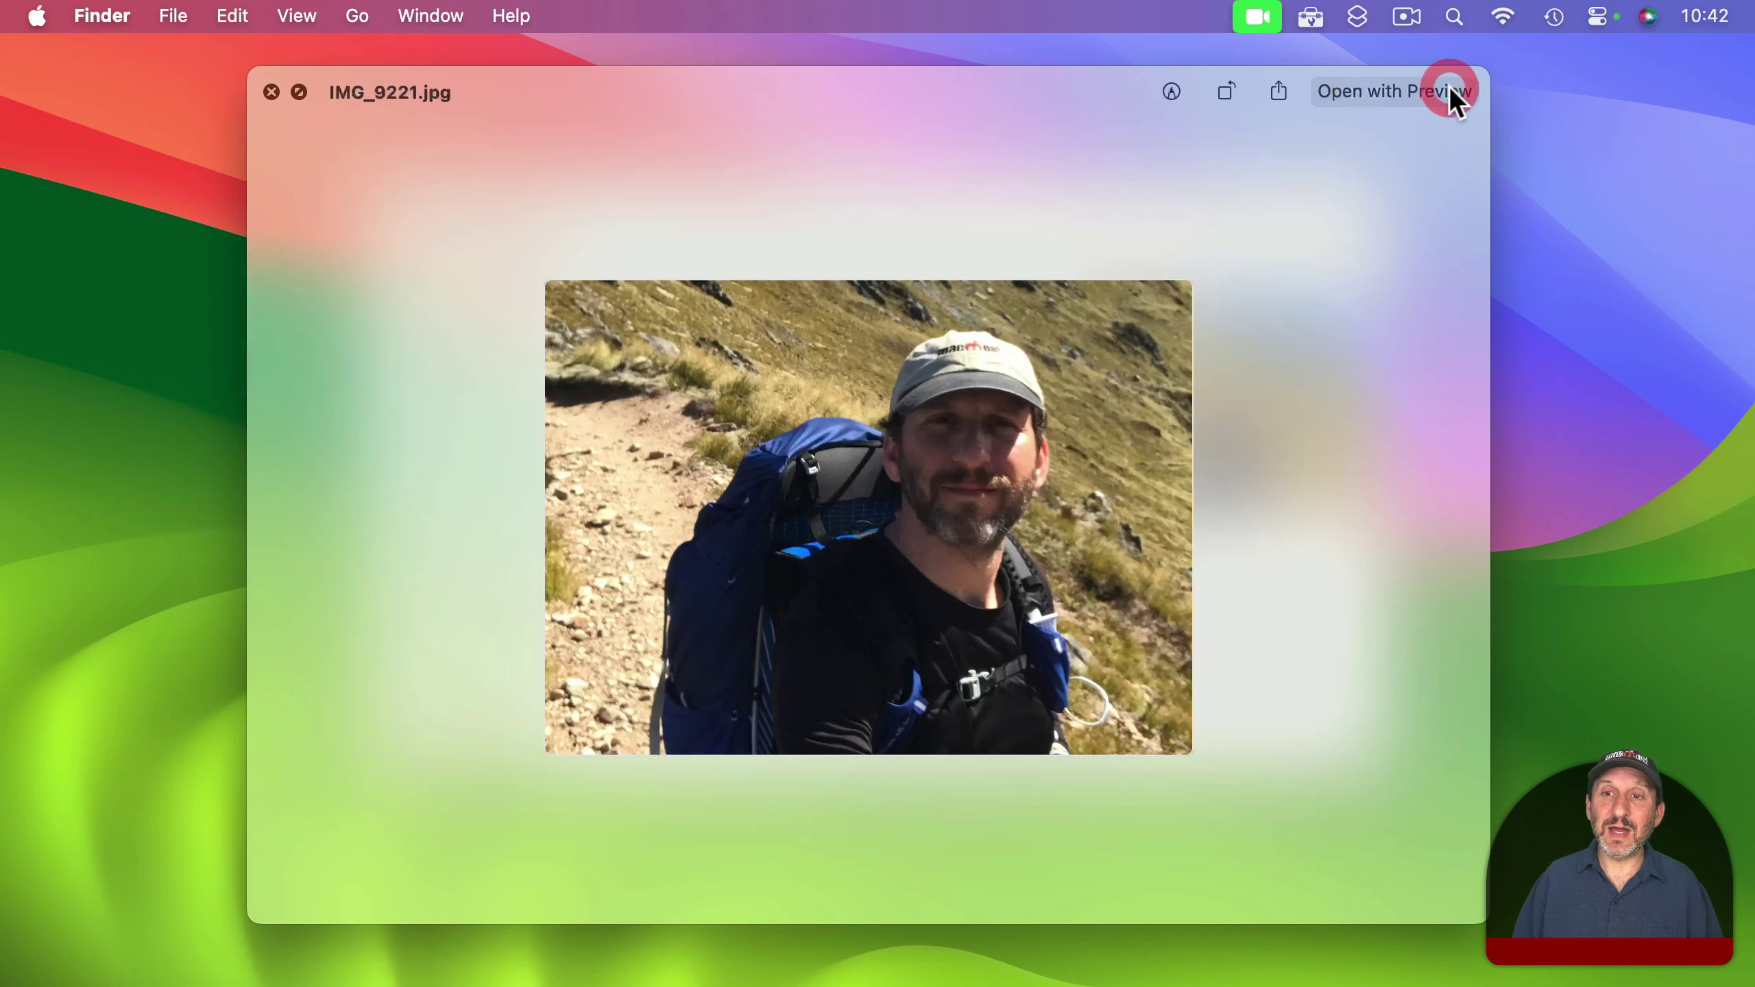
click(271, 92)
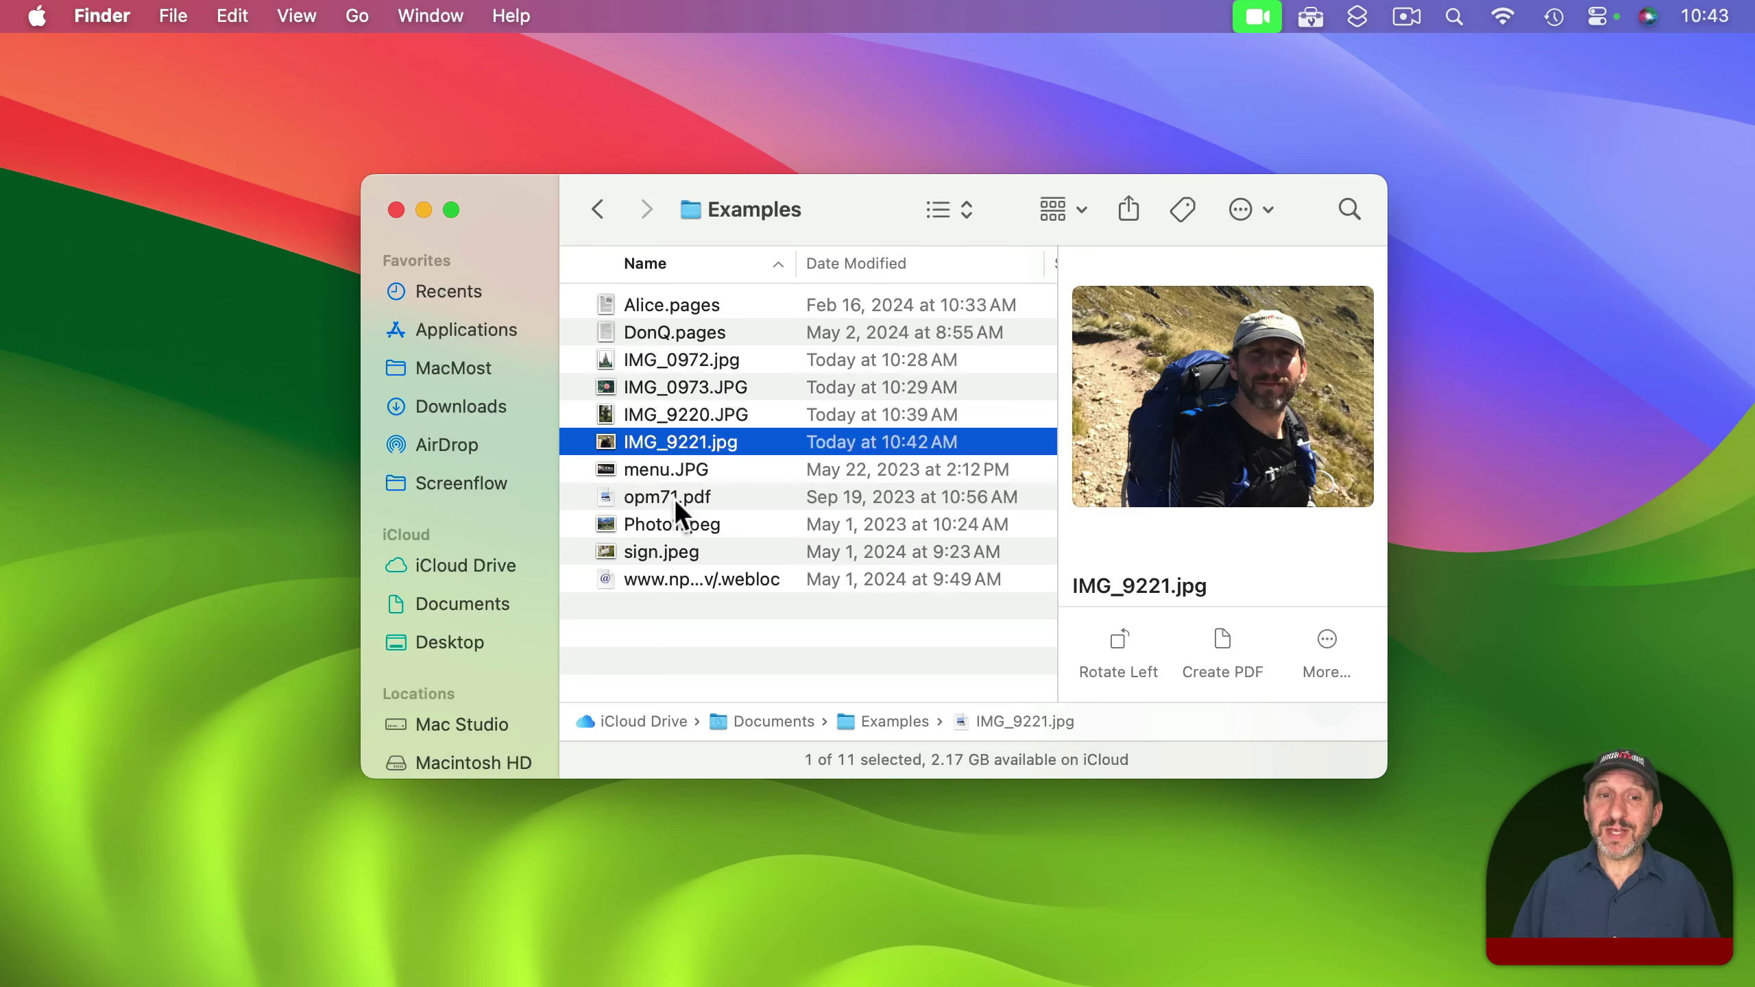
Step: Preview IMG_9221.jpg with Quick Look, shrink its window, view it full screen and back, and place it beside the file list
right_click(611, 450)
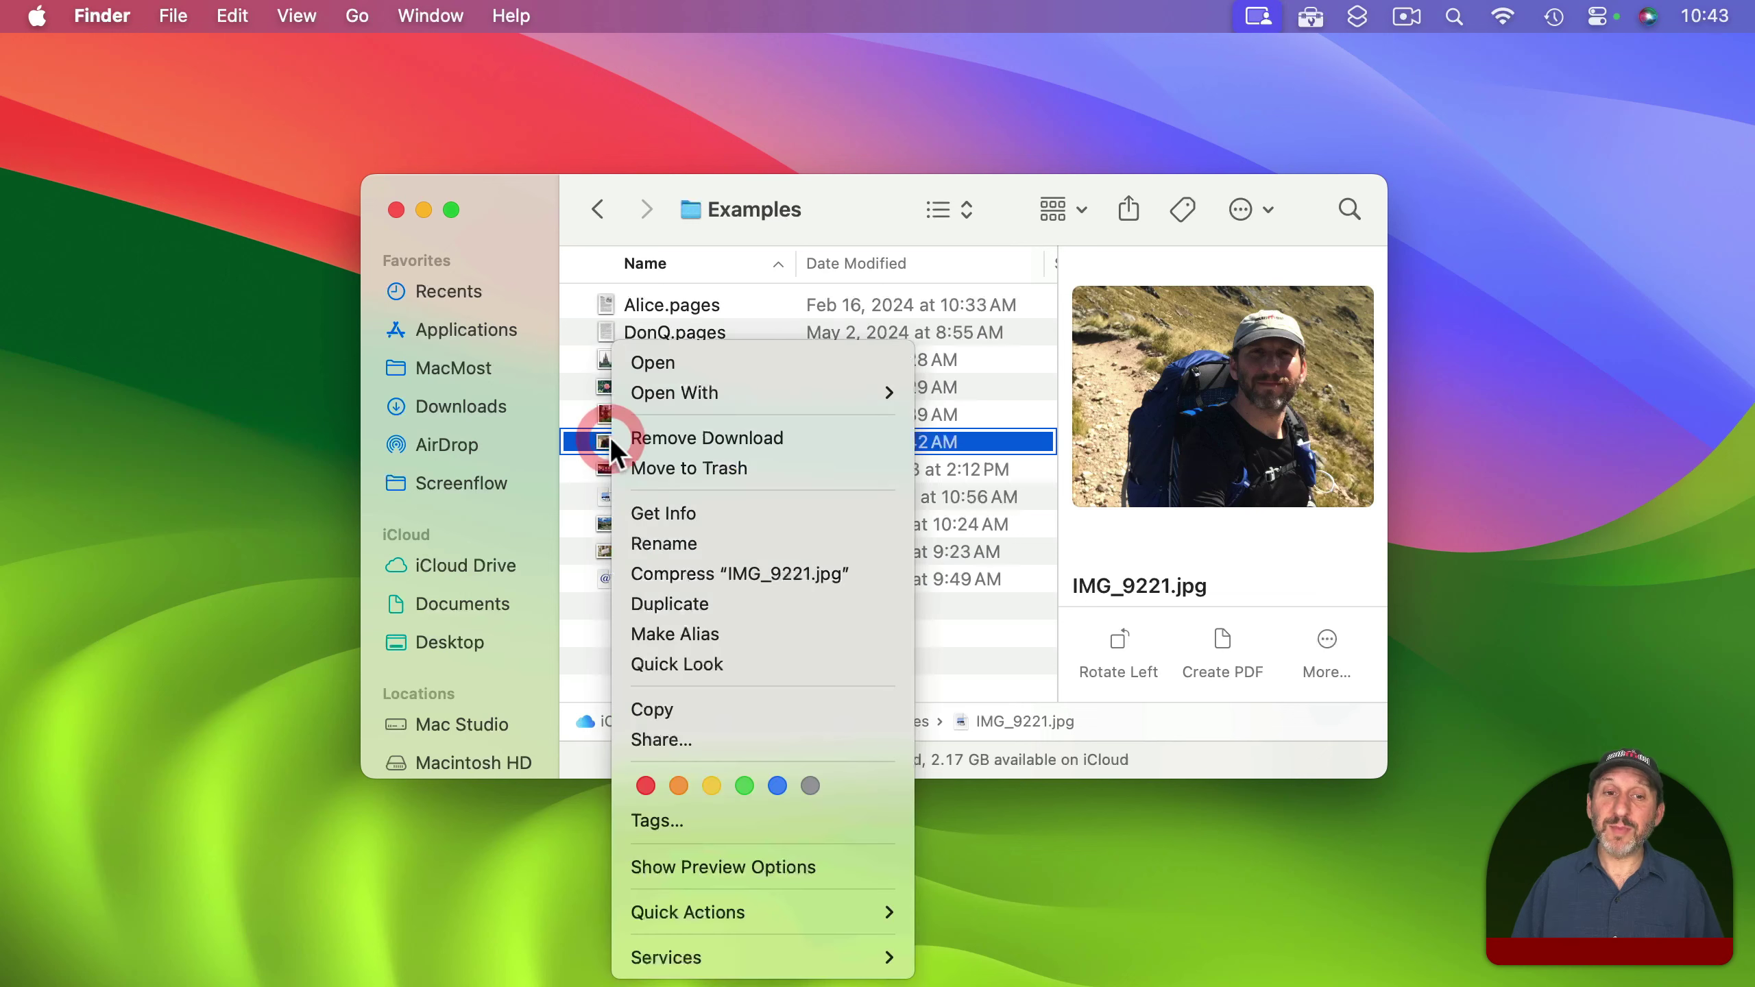
click(601, 484)
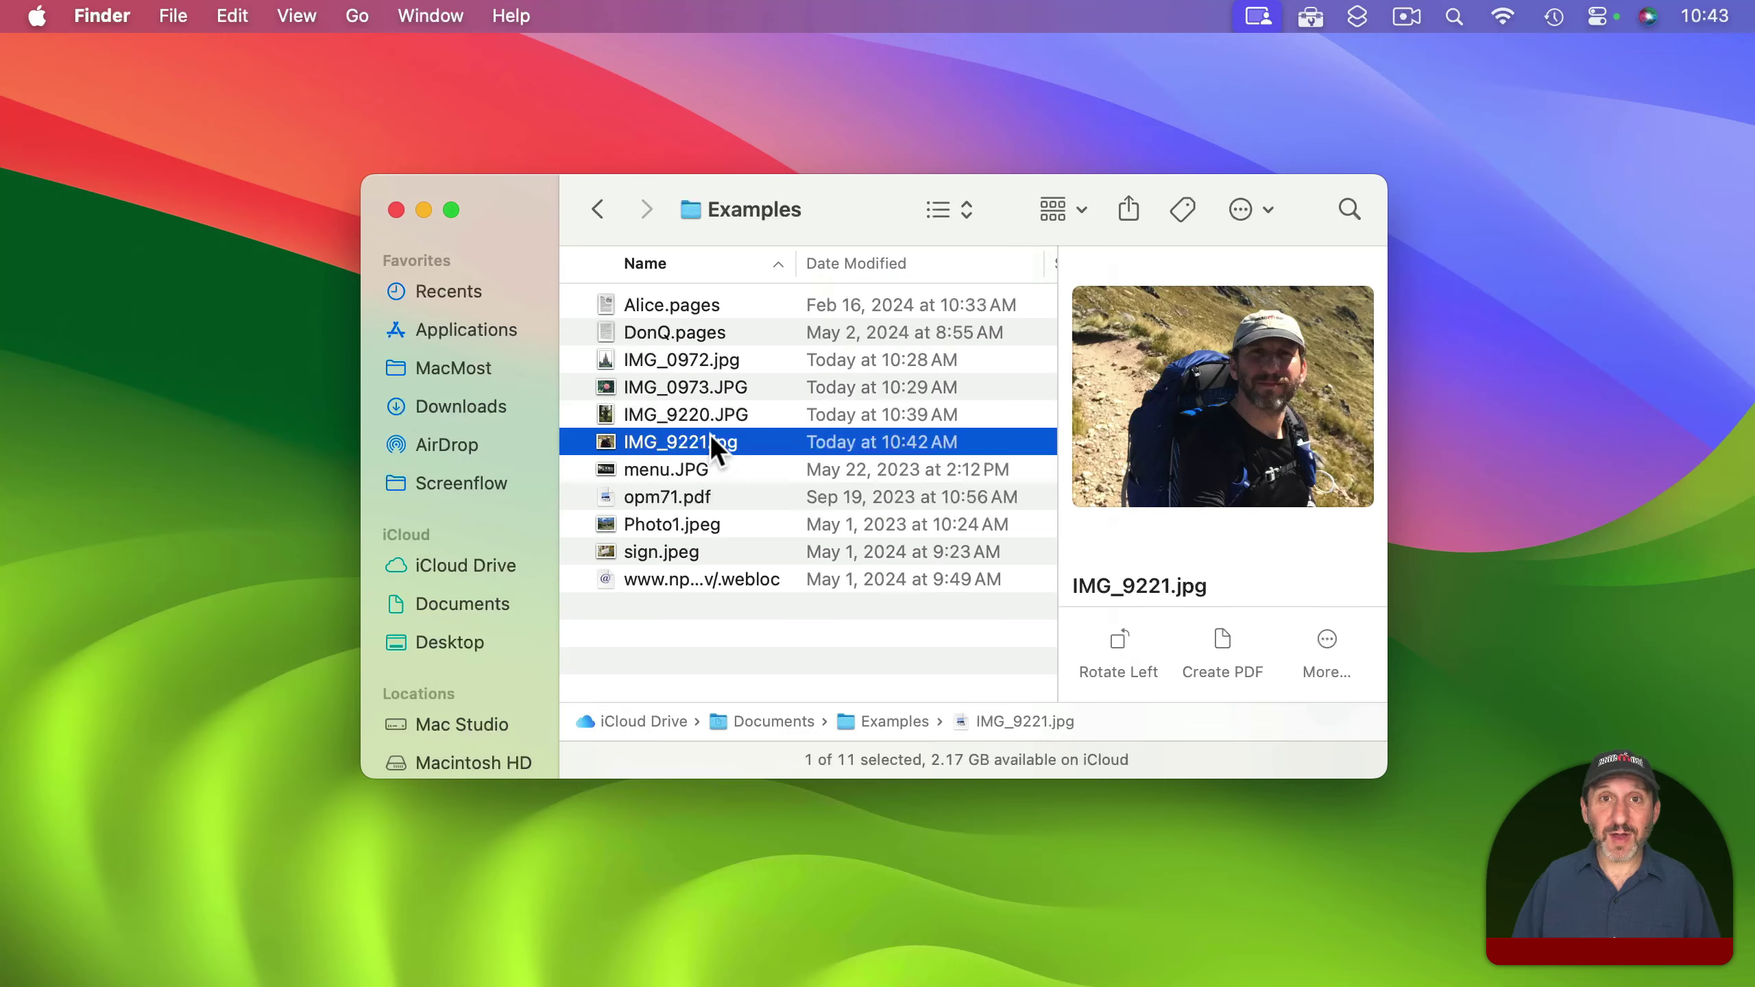
key(space)
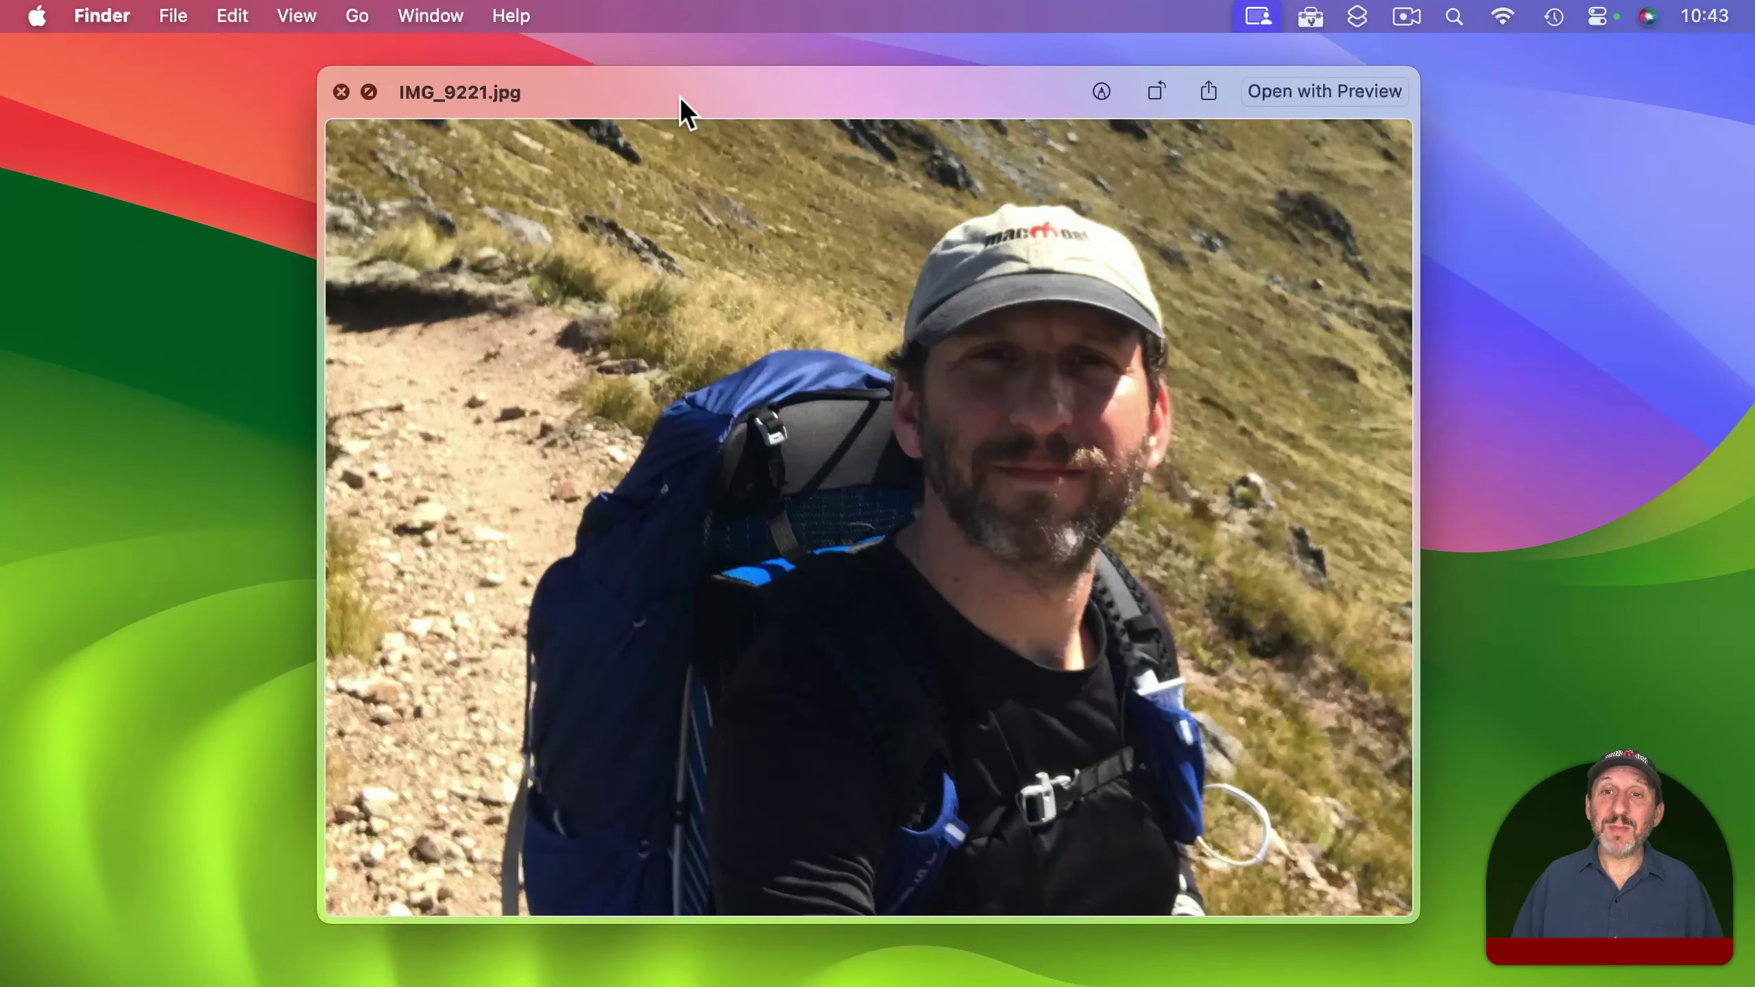
drag(680, 96, 641, 100)
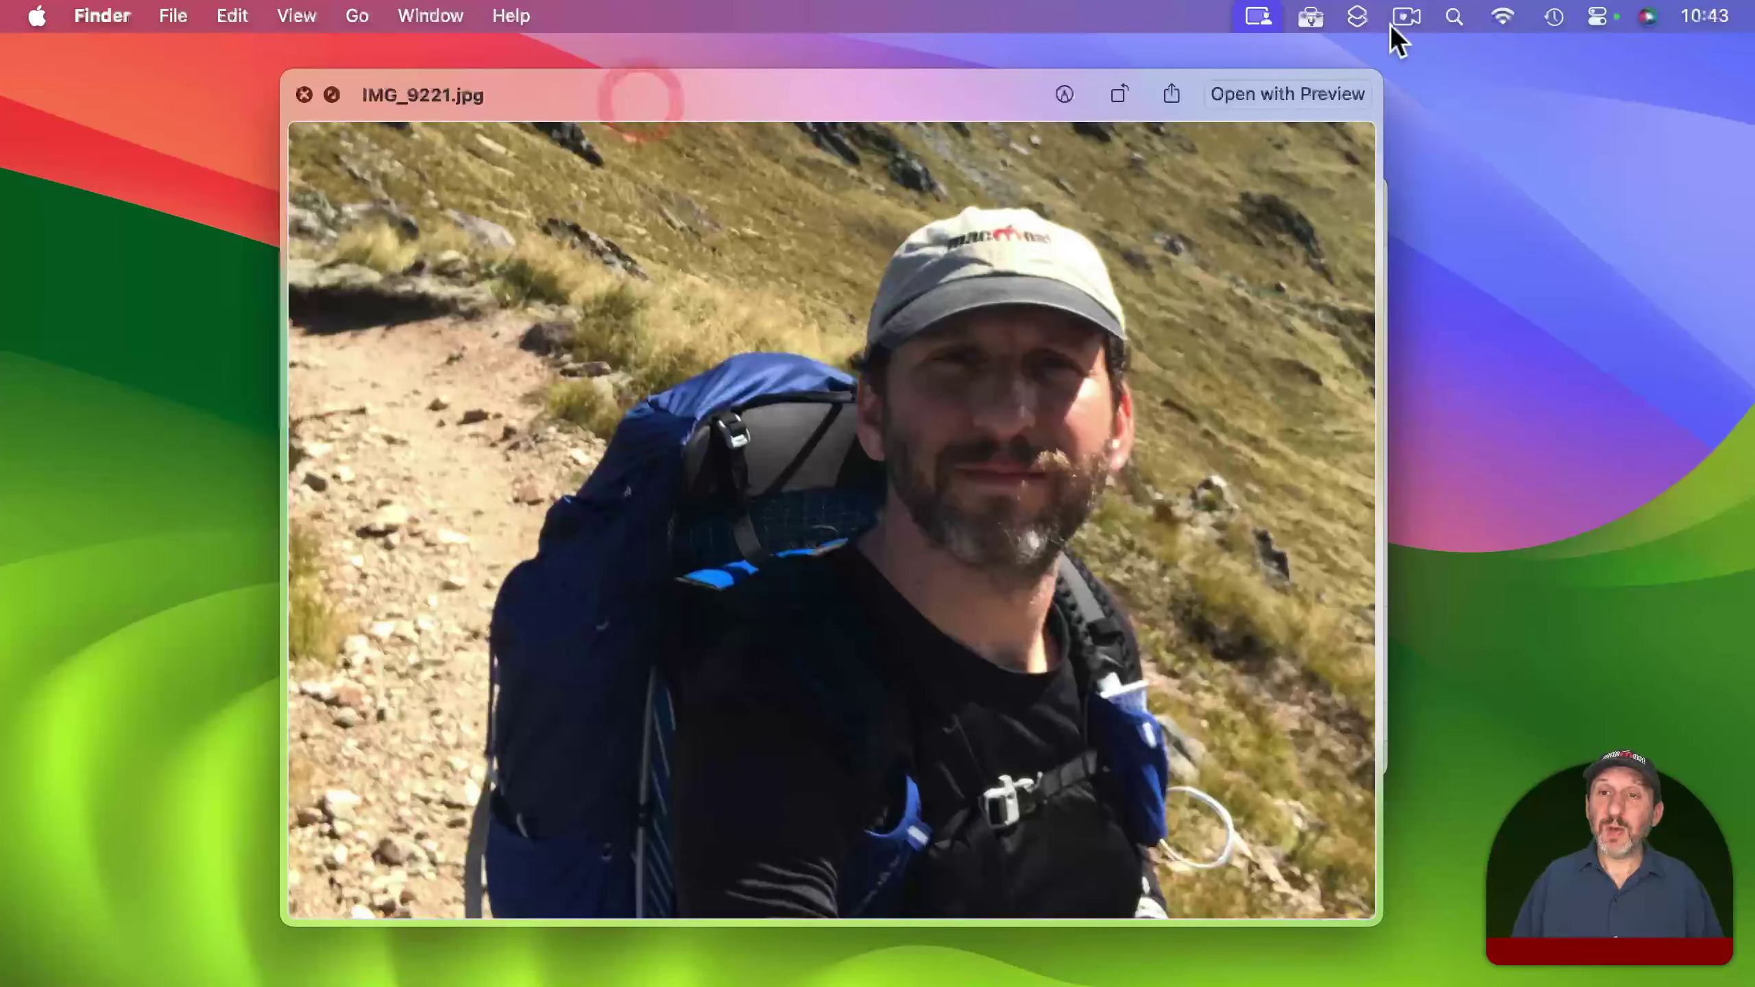
drag(1381, 923, 1313, 856)
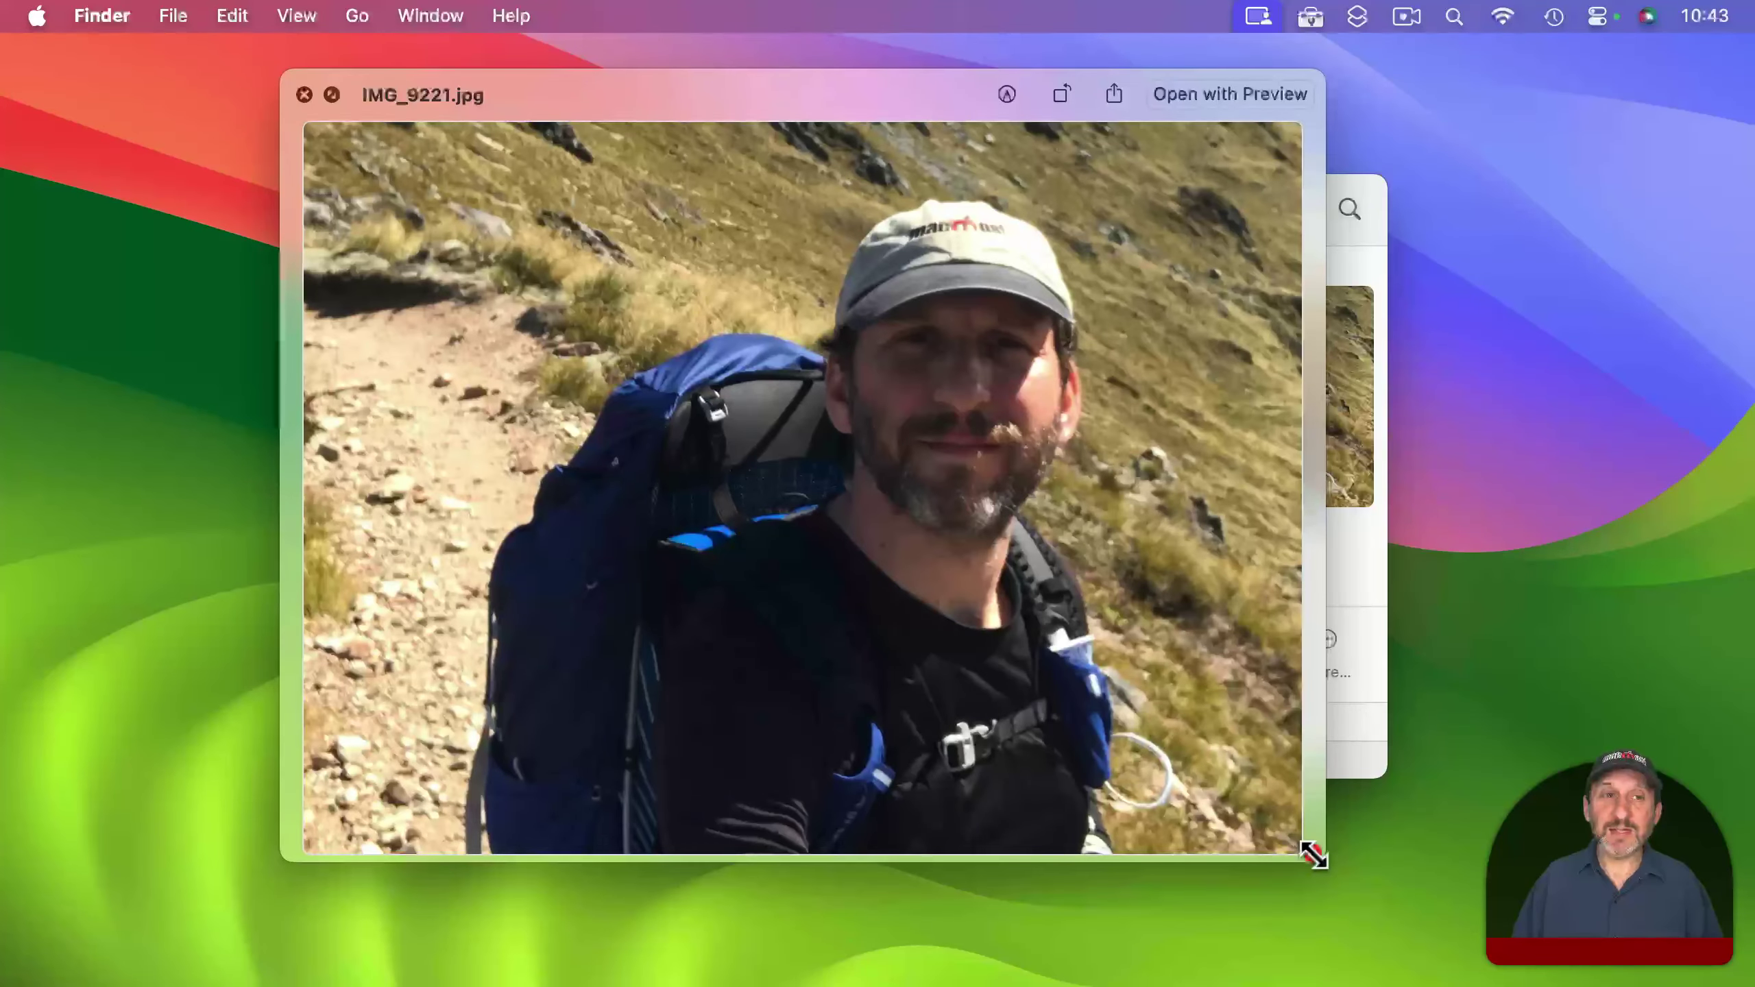
click(332, 94)
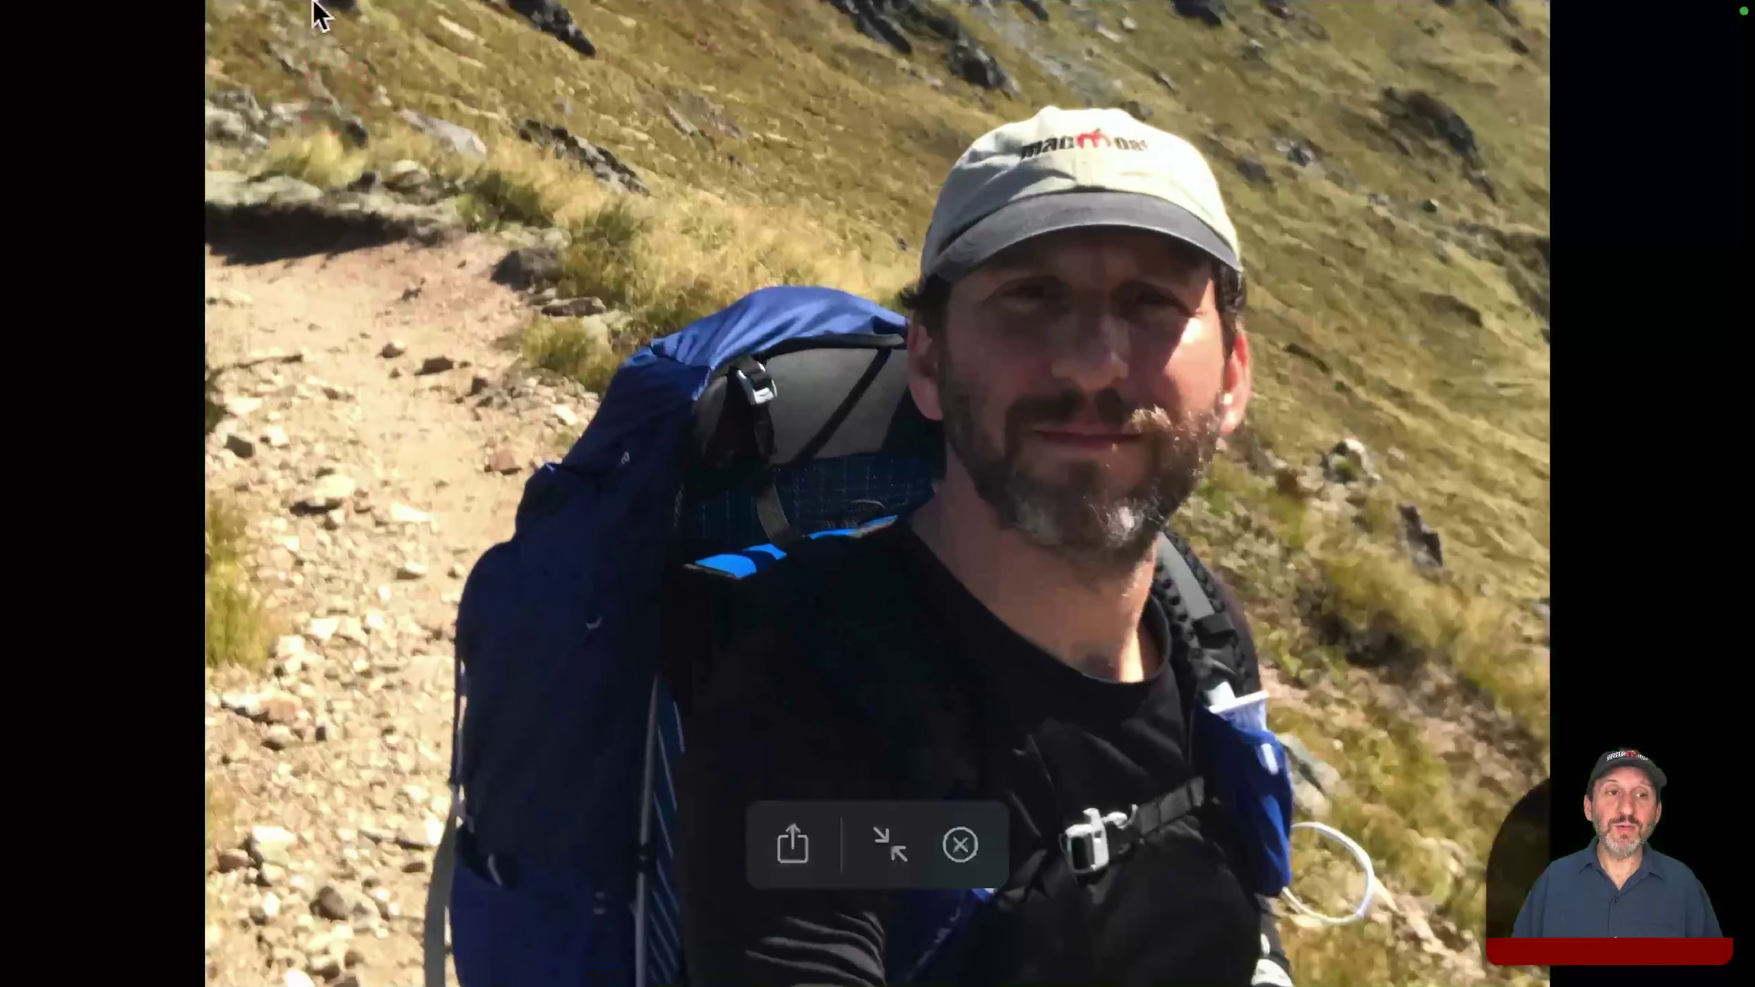
click(891, 842)
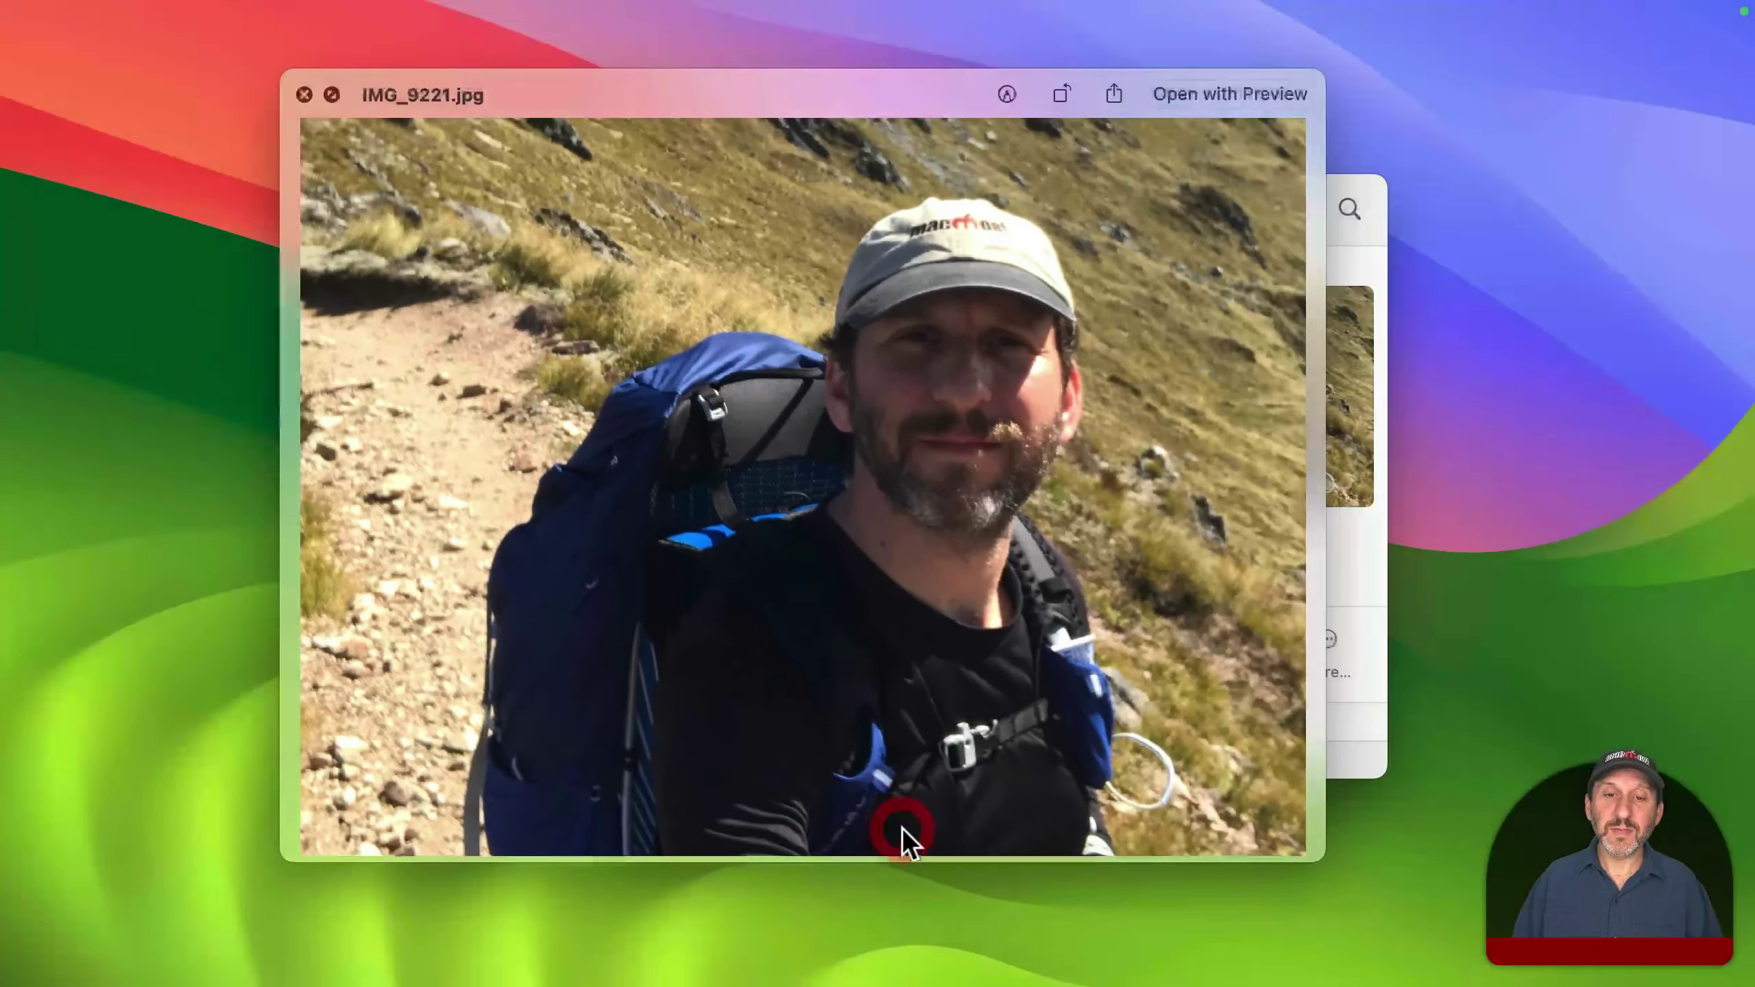
drag(576, 110, 1047, 85)
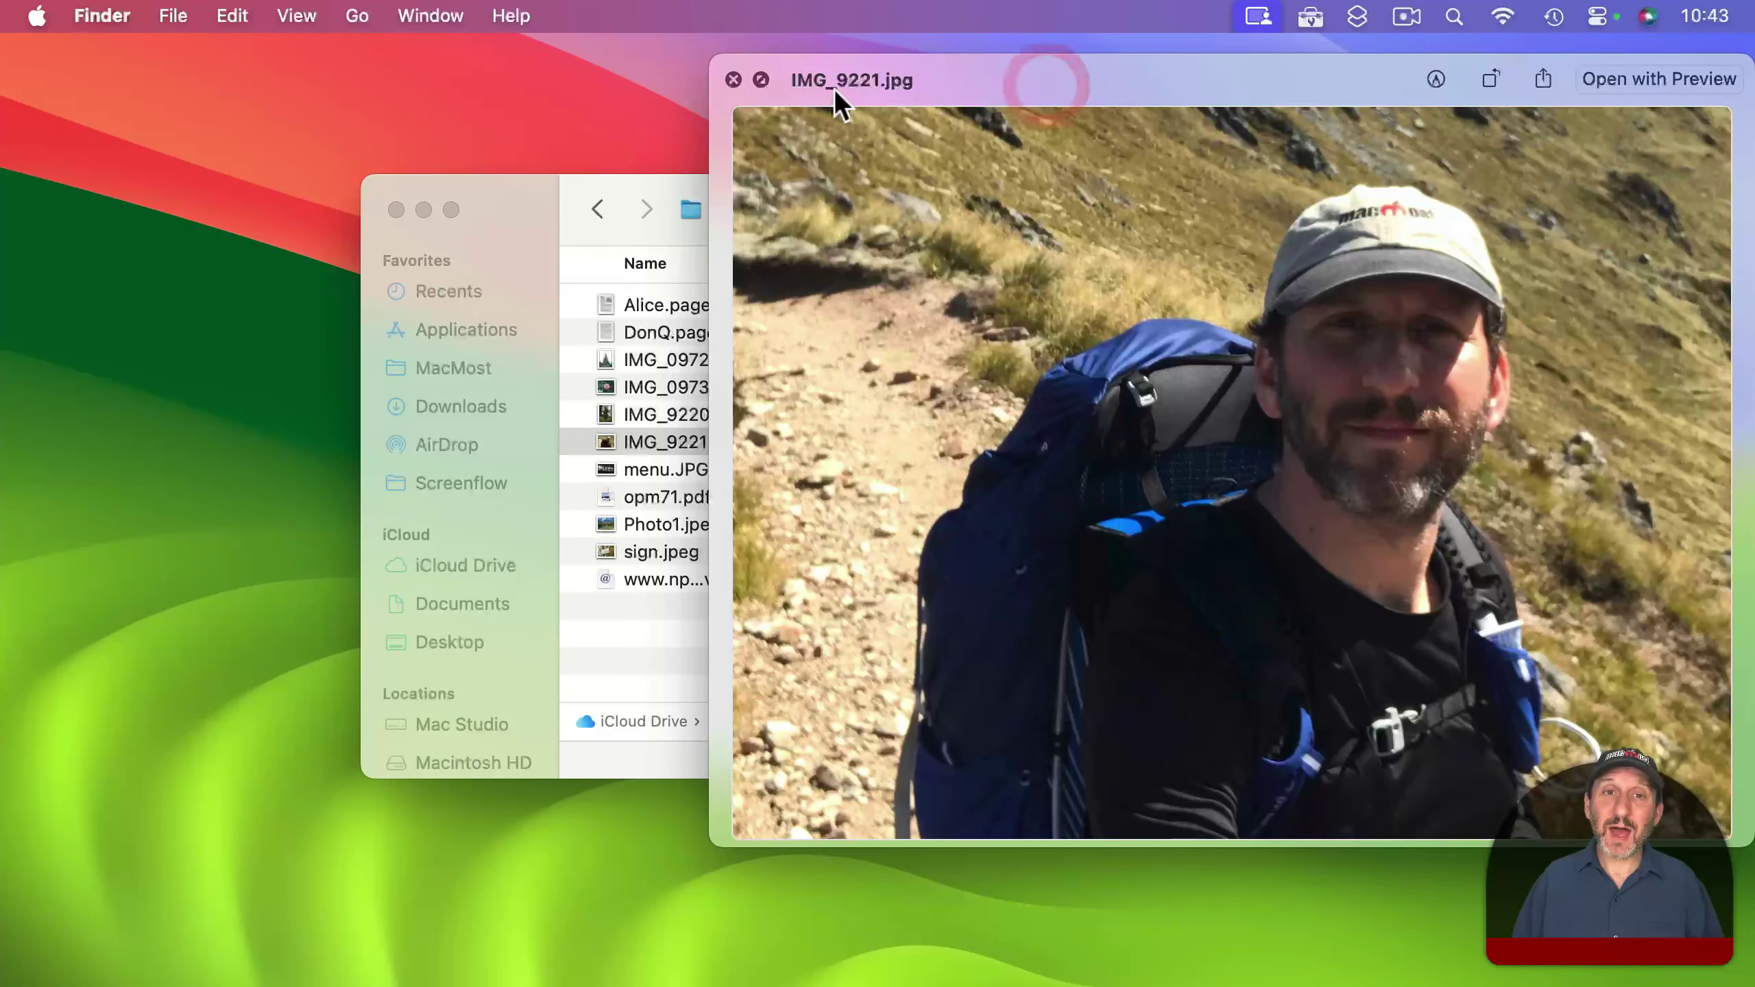
Step: Browse IMG_9220.JPG, IMG_0973.JPG and IMG_0972.jpg from the file list while Quick Look stays open
click(606, 414)
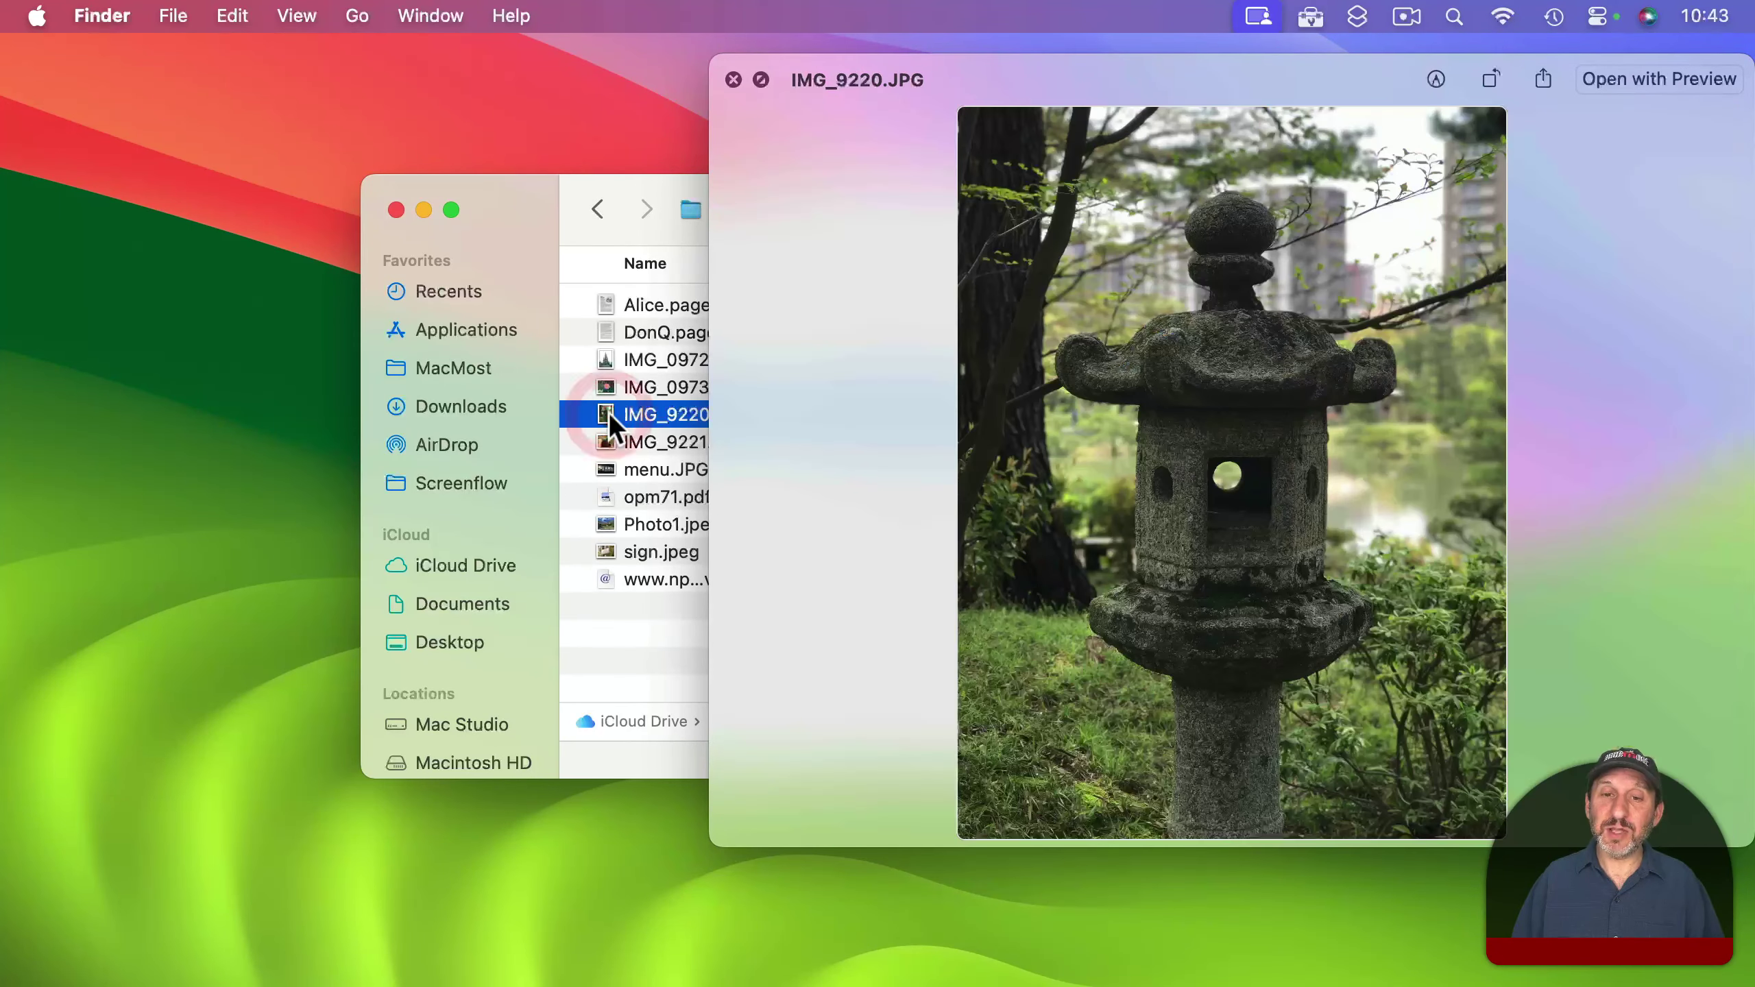
key(Up)
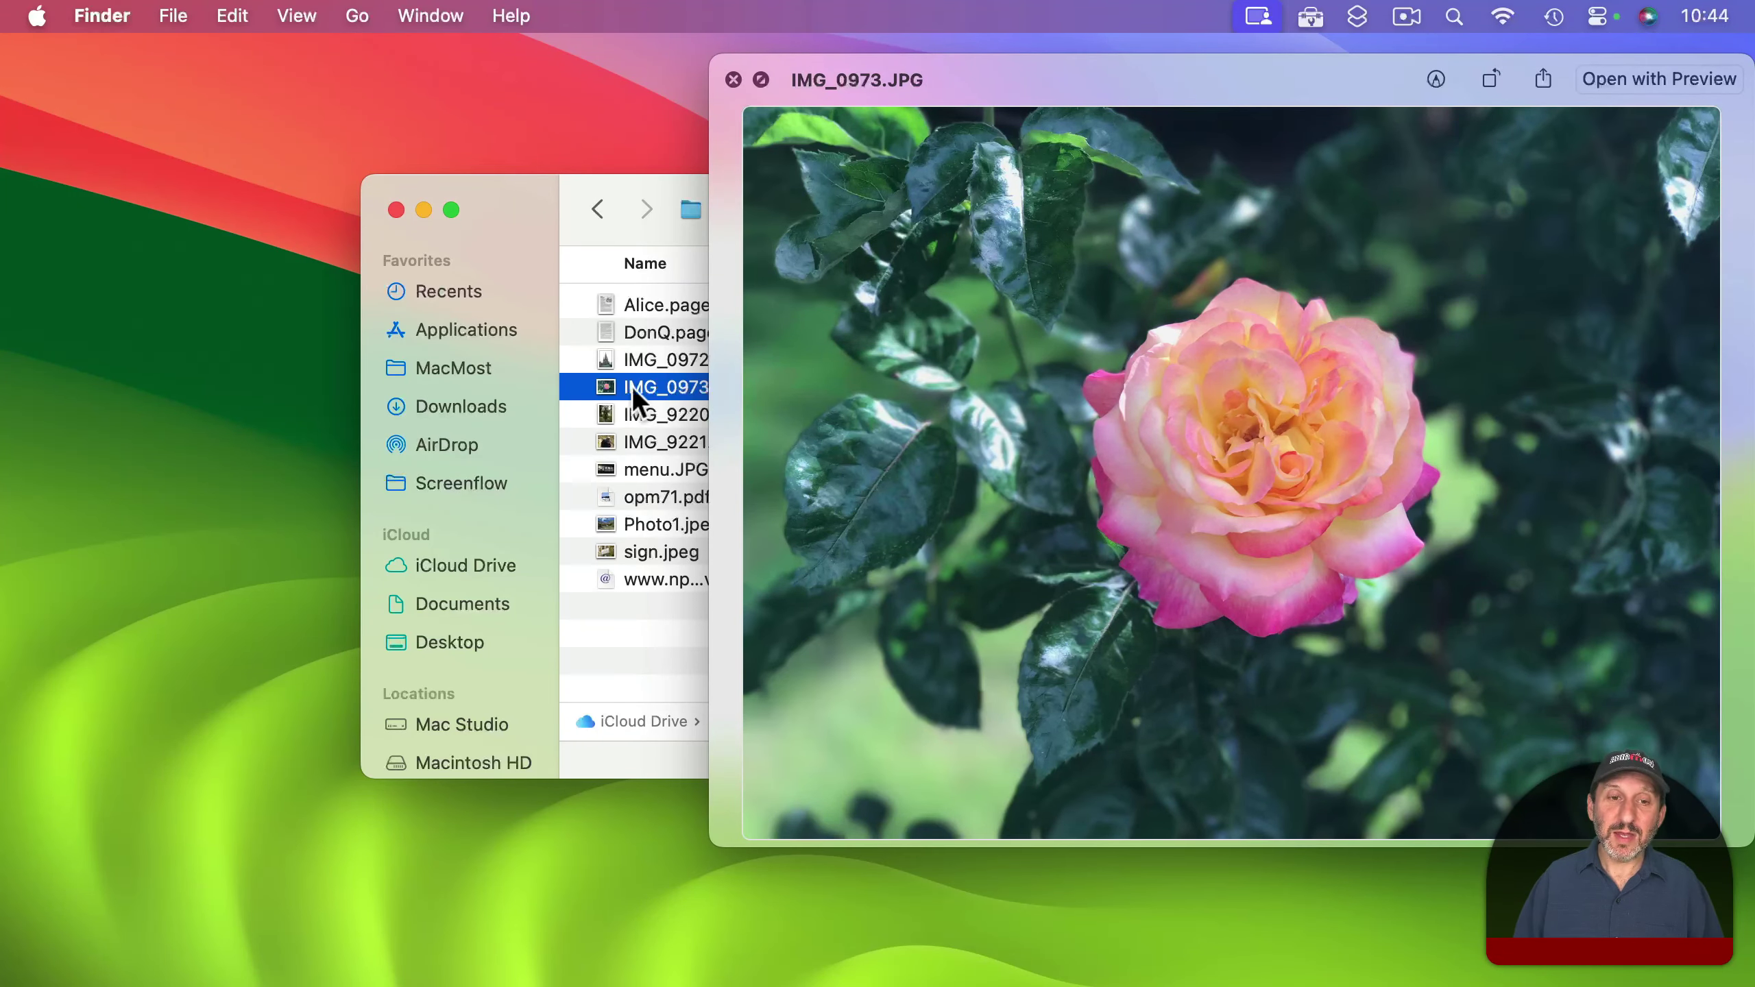
key(Down)
key(Down)
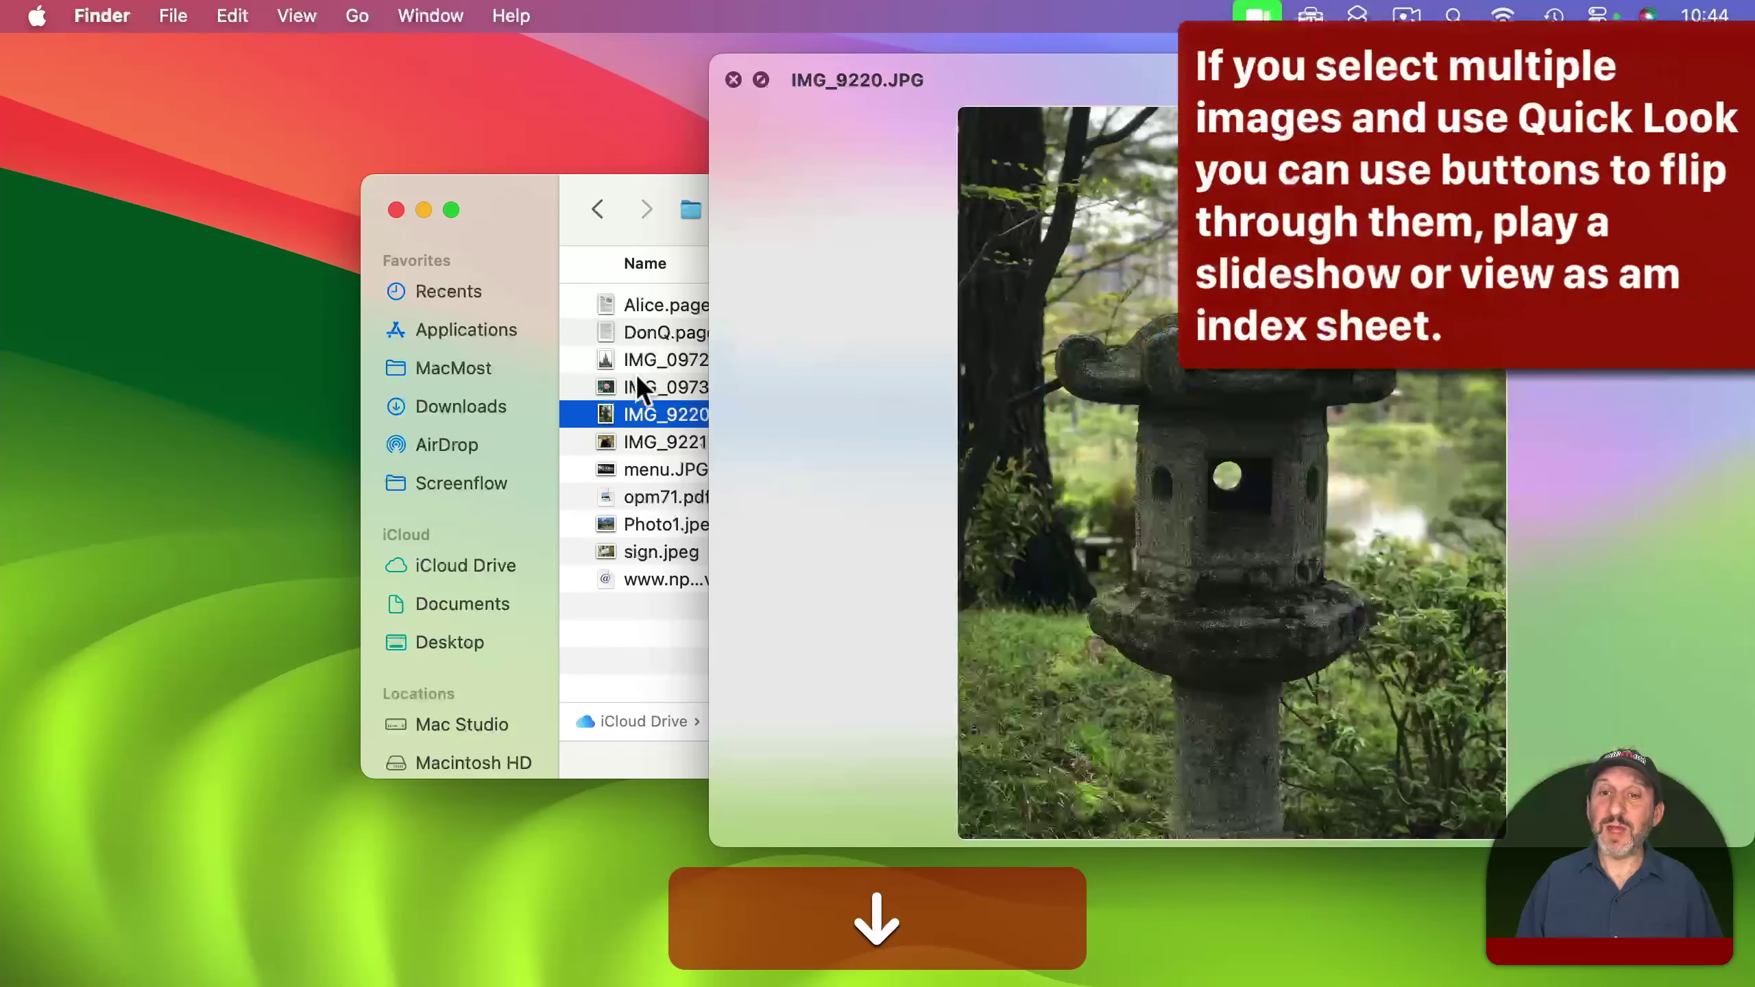
key(Up)
key(Up)
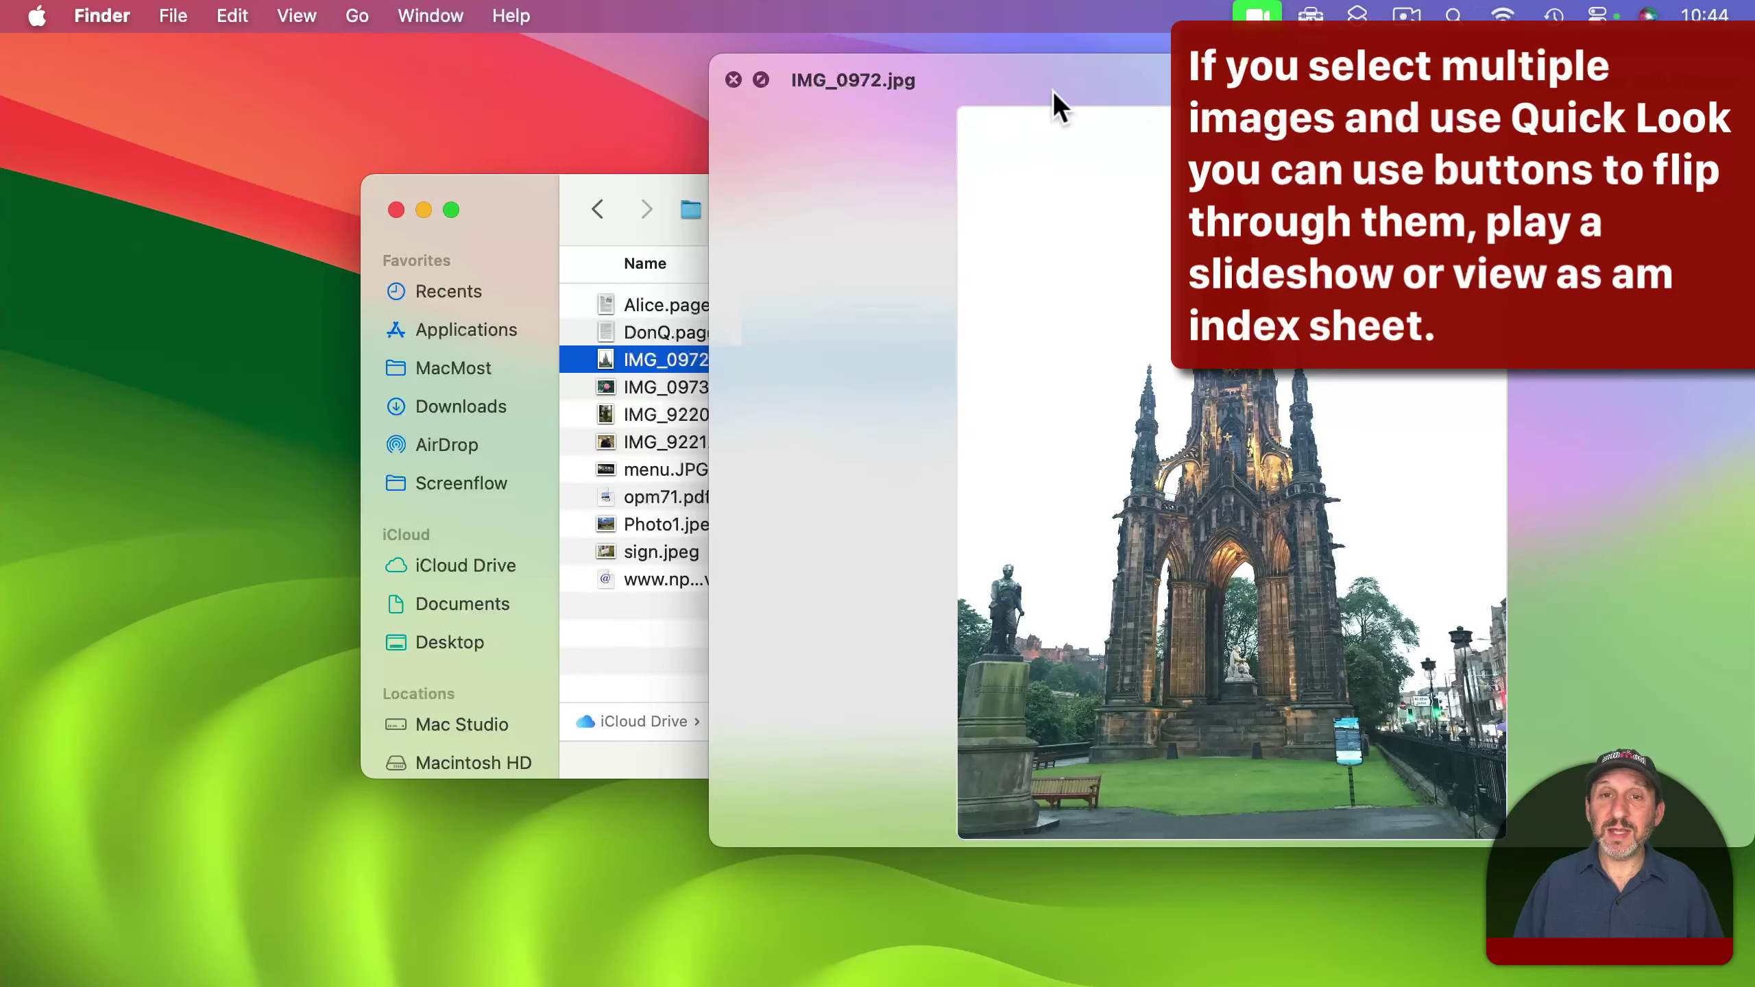
Step: Copy the subject of IMG_9221.jpg, the hiker with the backpack, from its Quick Look preview
drag(978, 67, 588, 64)
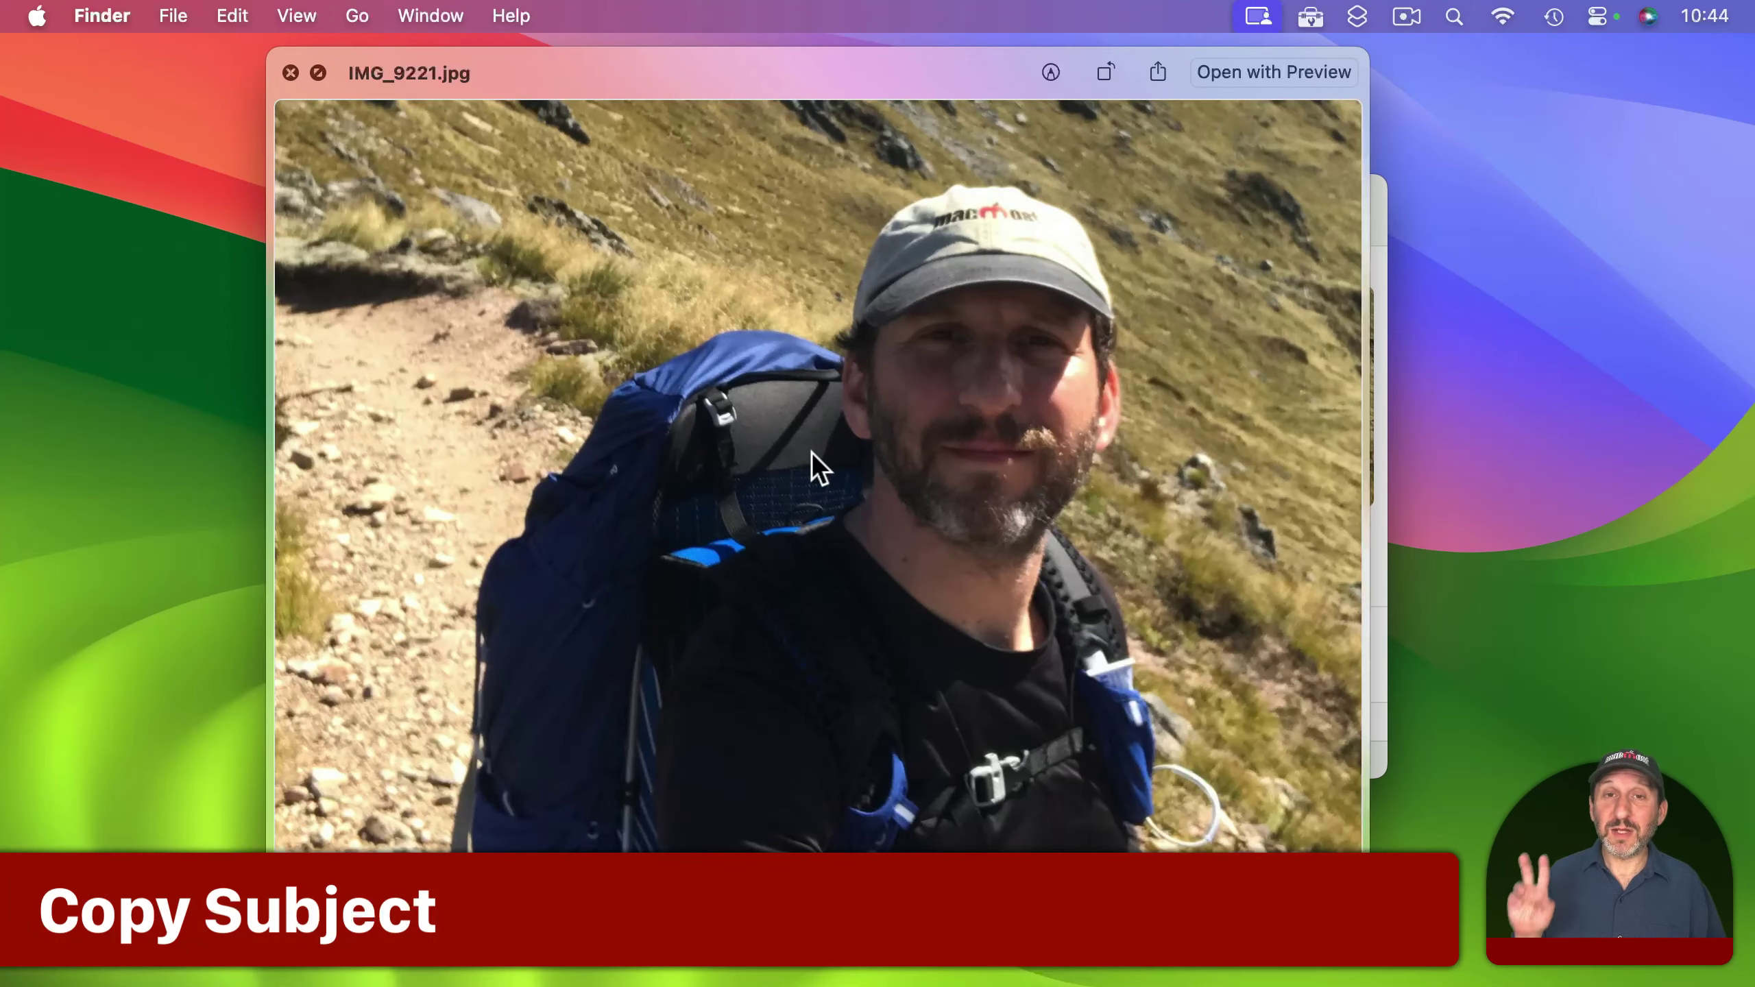
right_click(812, 451)
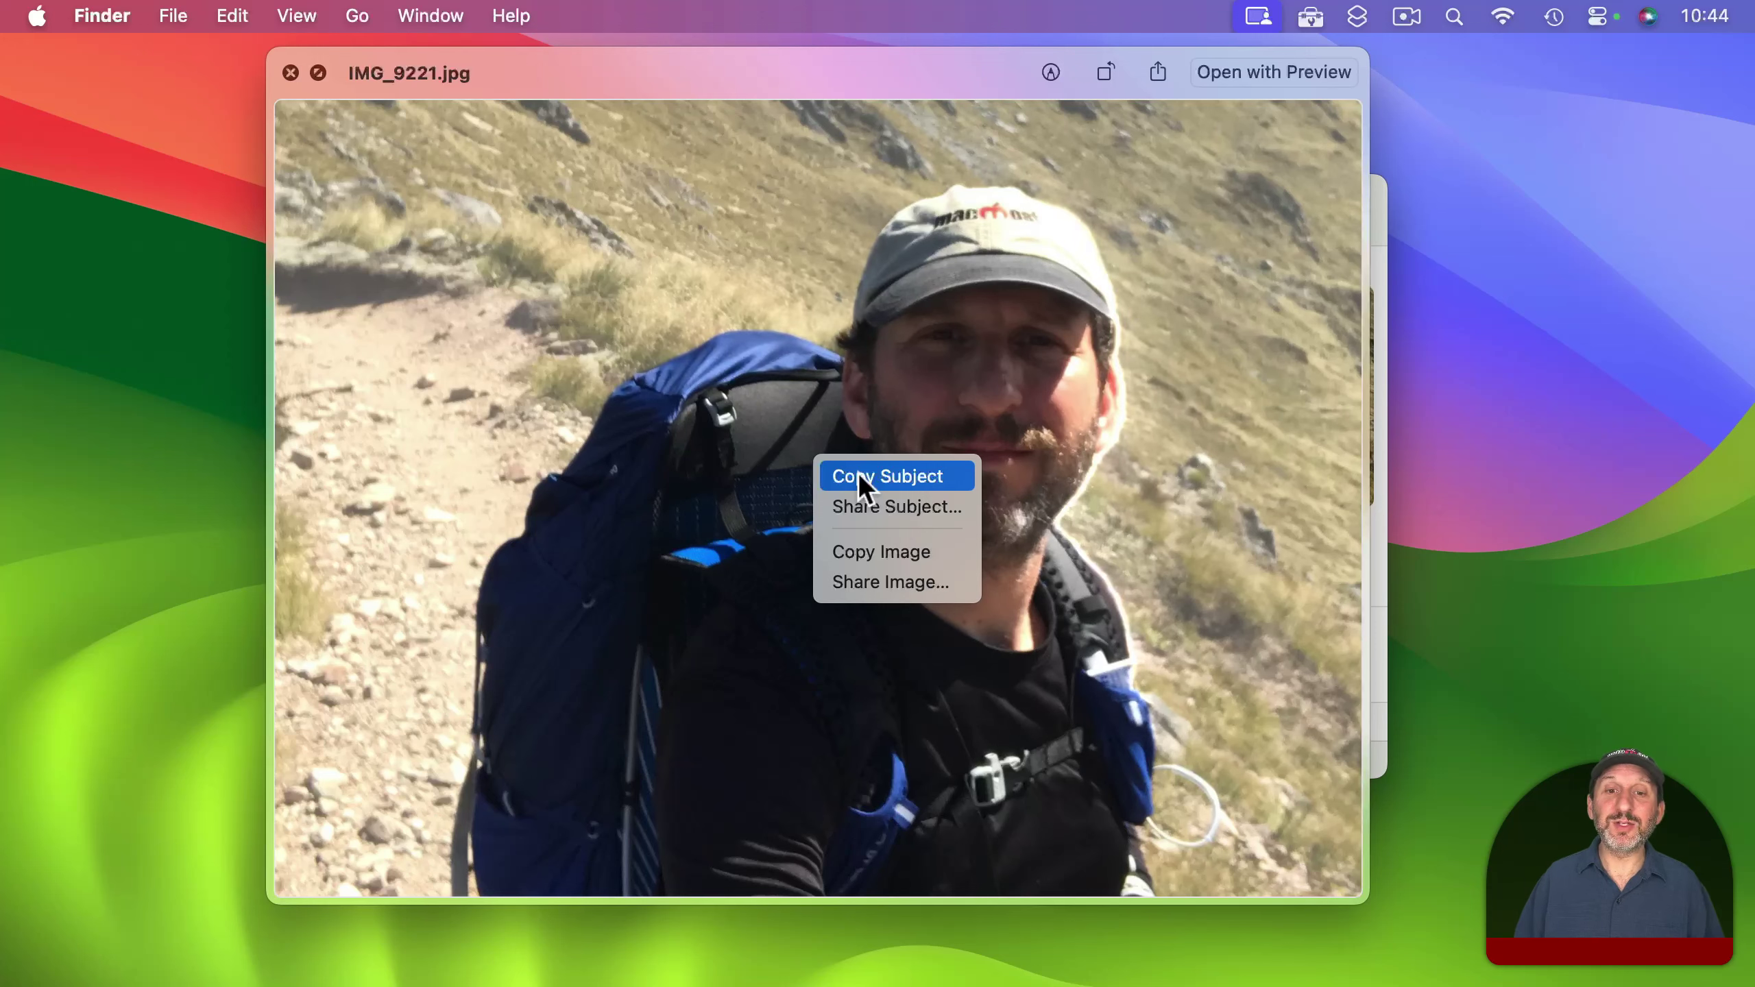
click(859, 476)
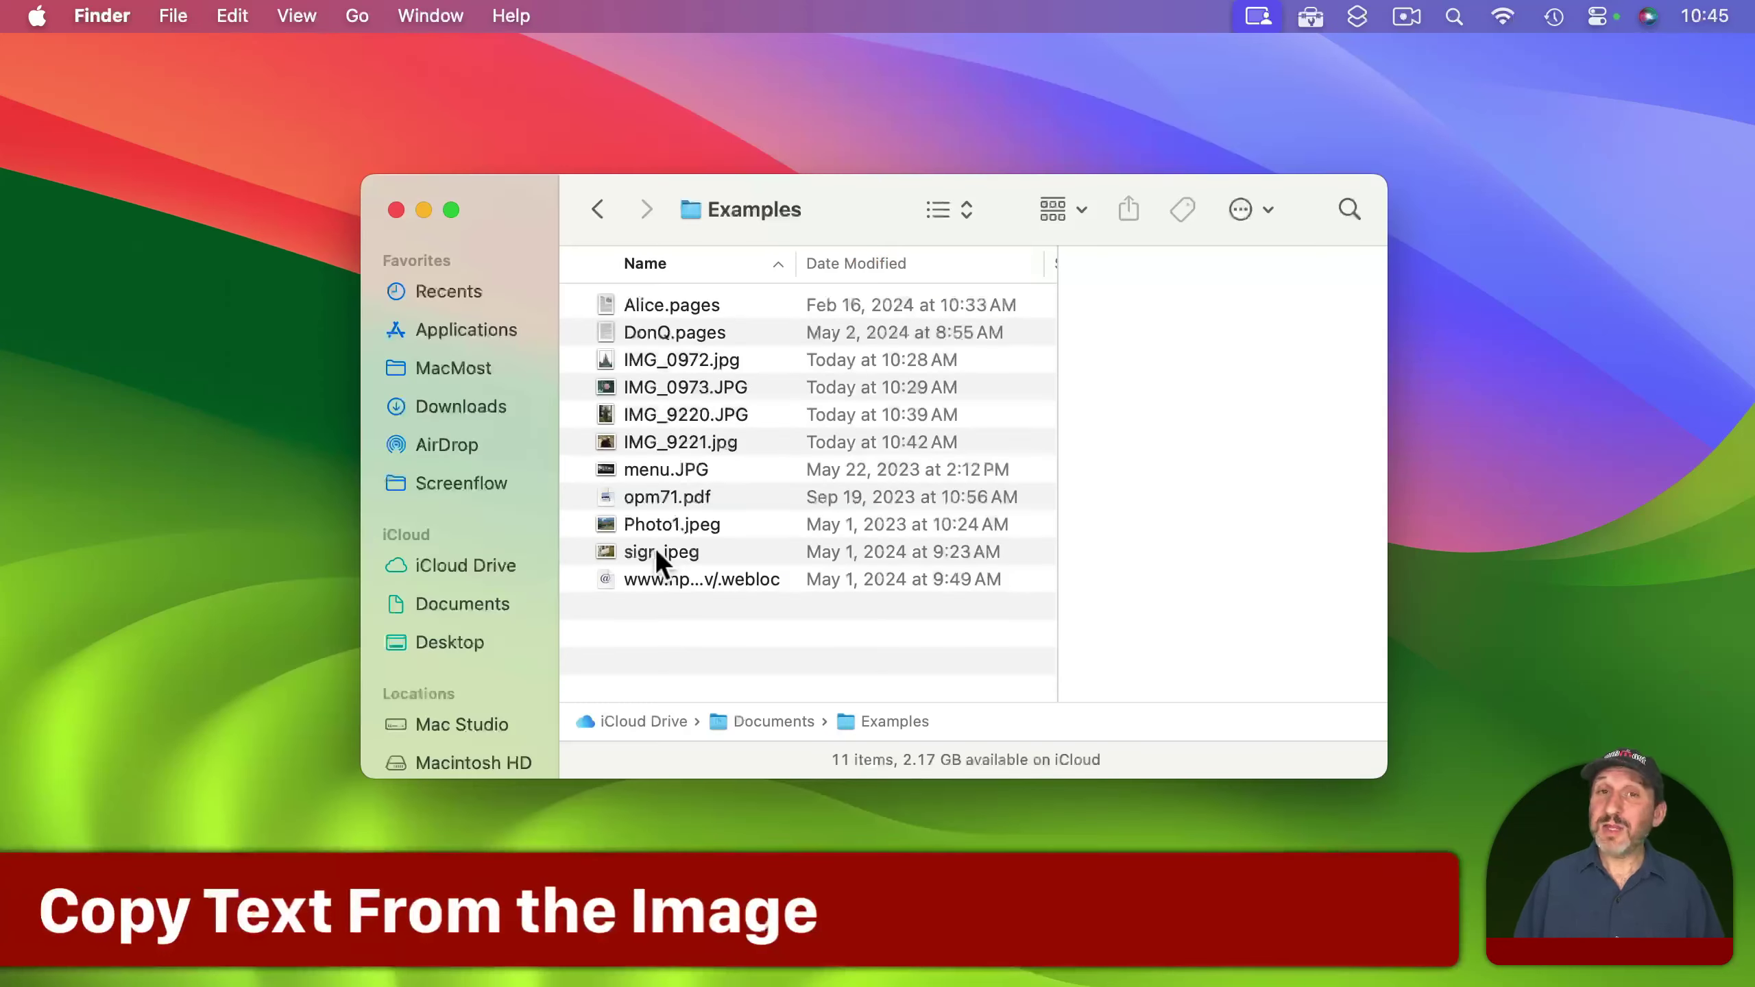
Step: Open sign.jpeg in Quick Look, highlight its detected text, and copy all four lines of the sign
click(653, 548)
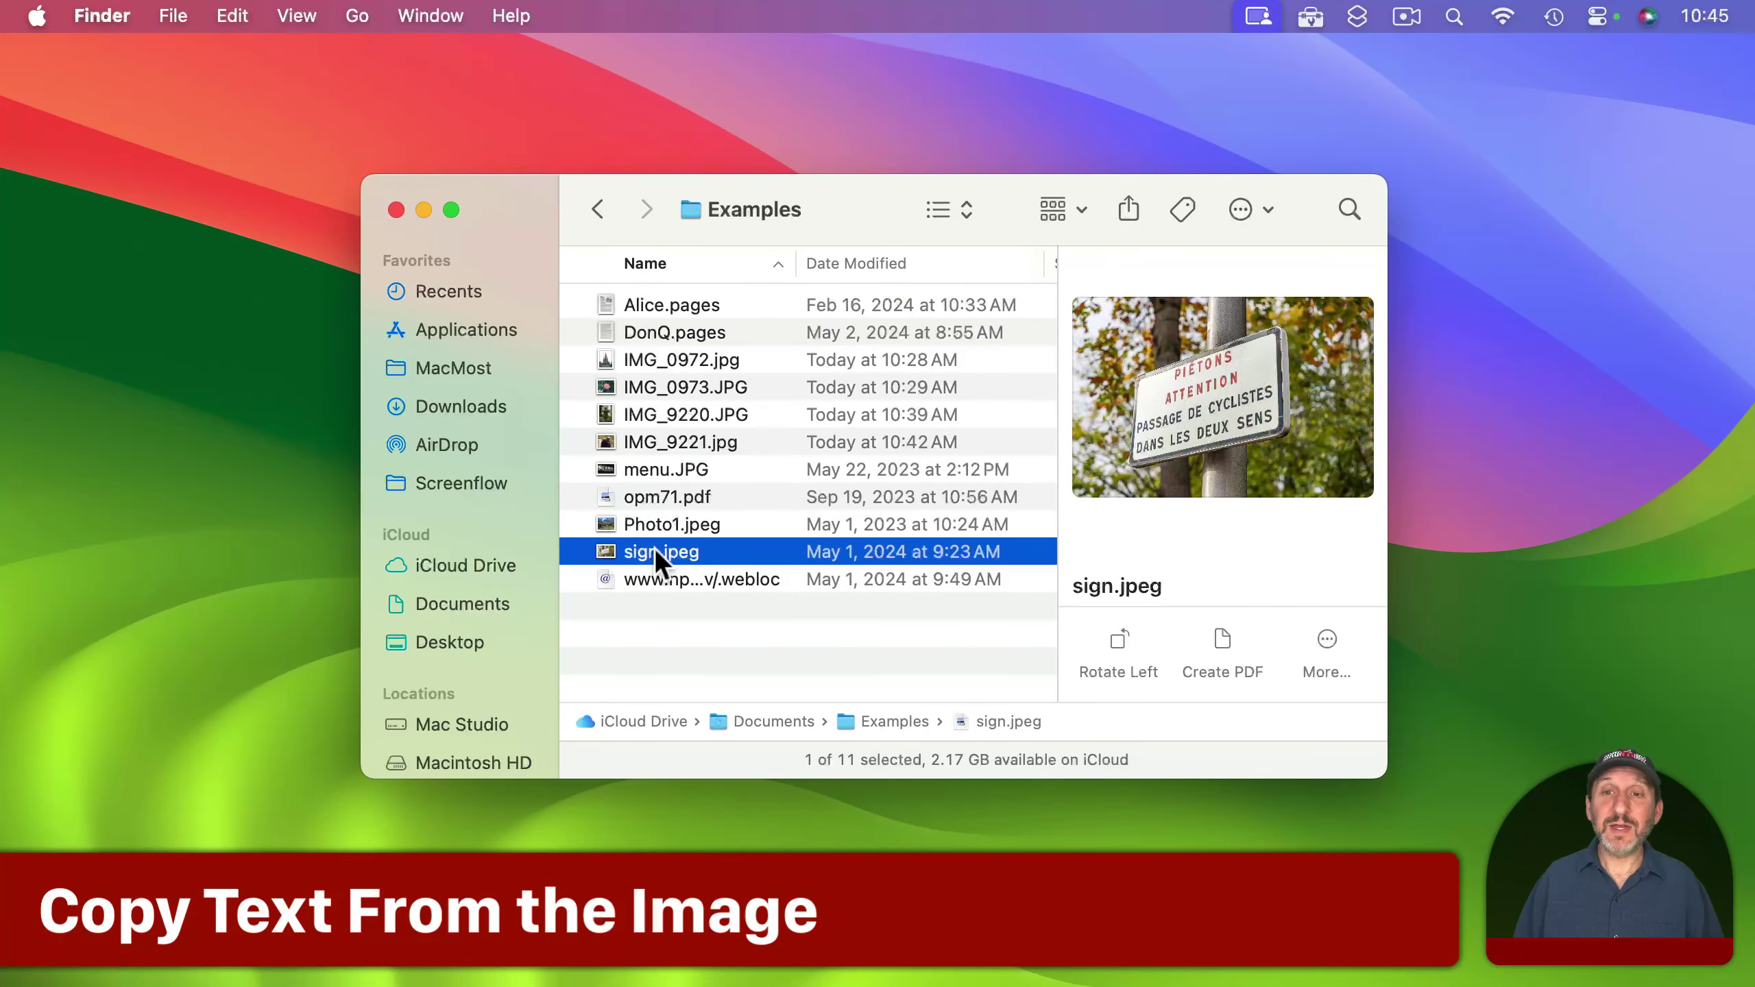
key(space)
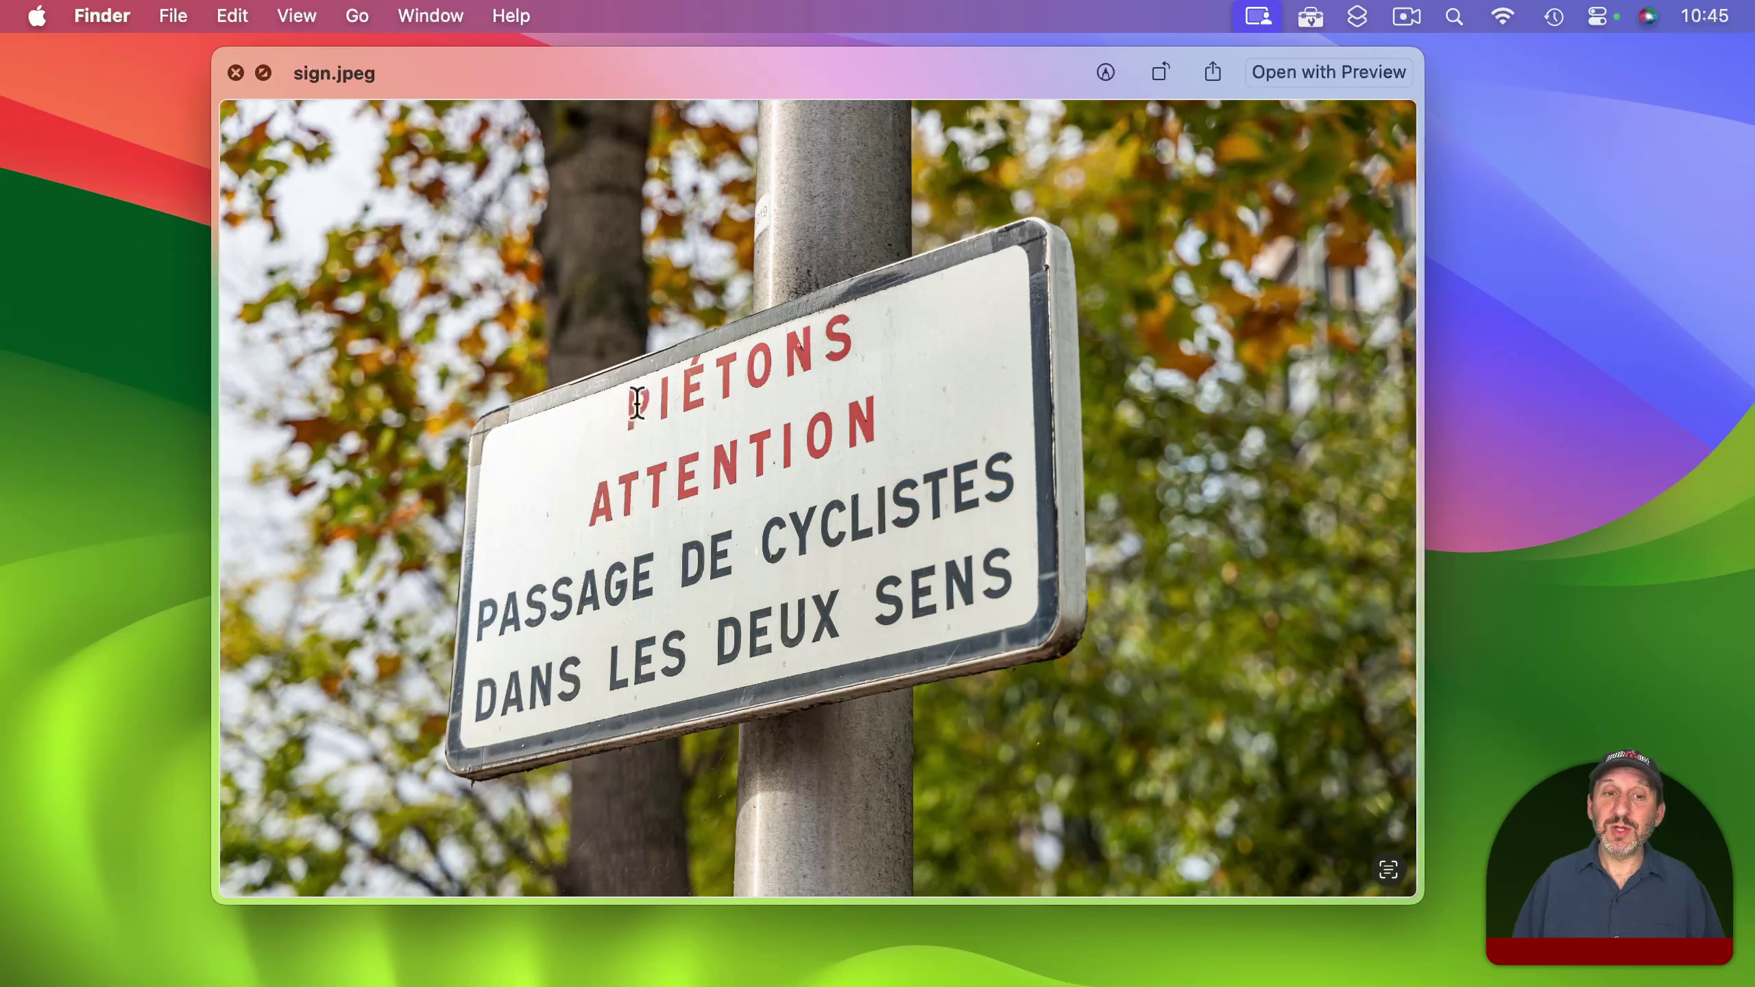
drag(629, 396, 1049, 601)
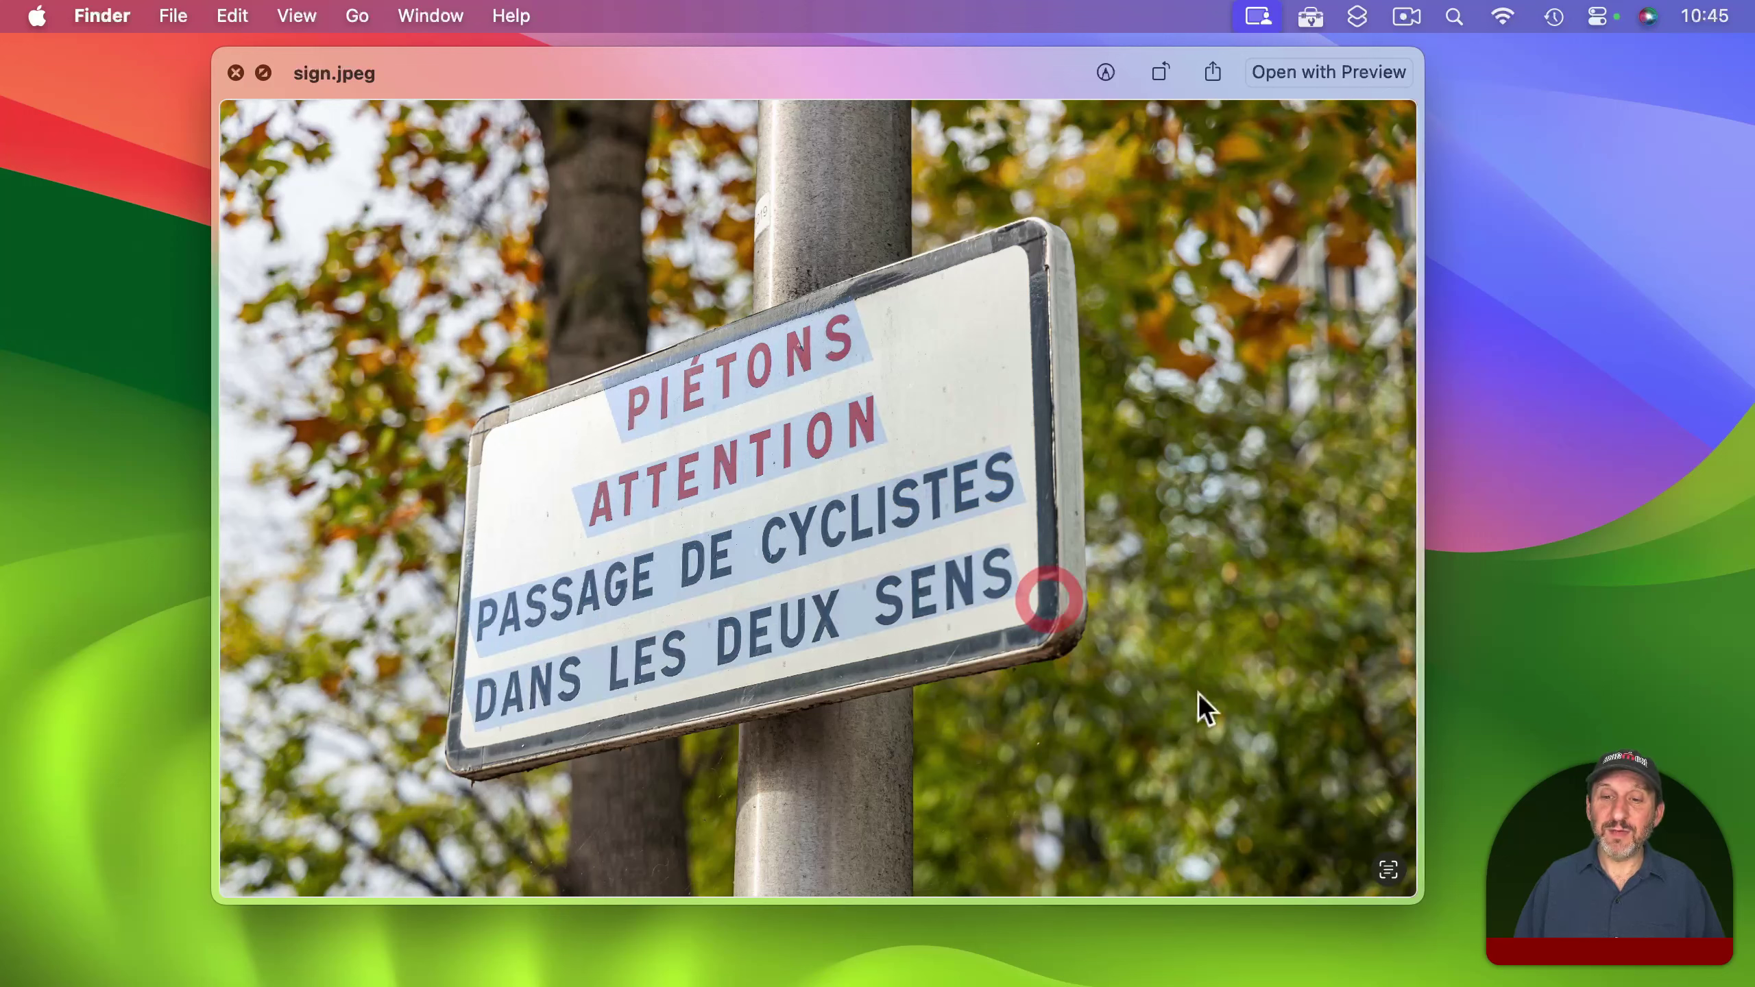
click(1389, 870)
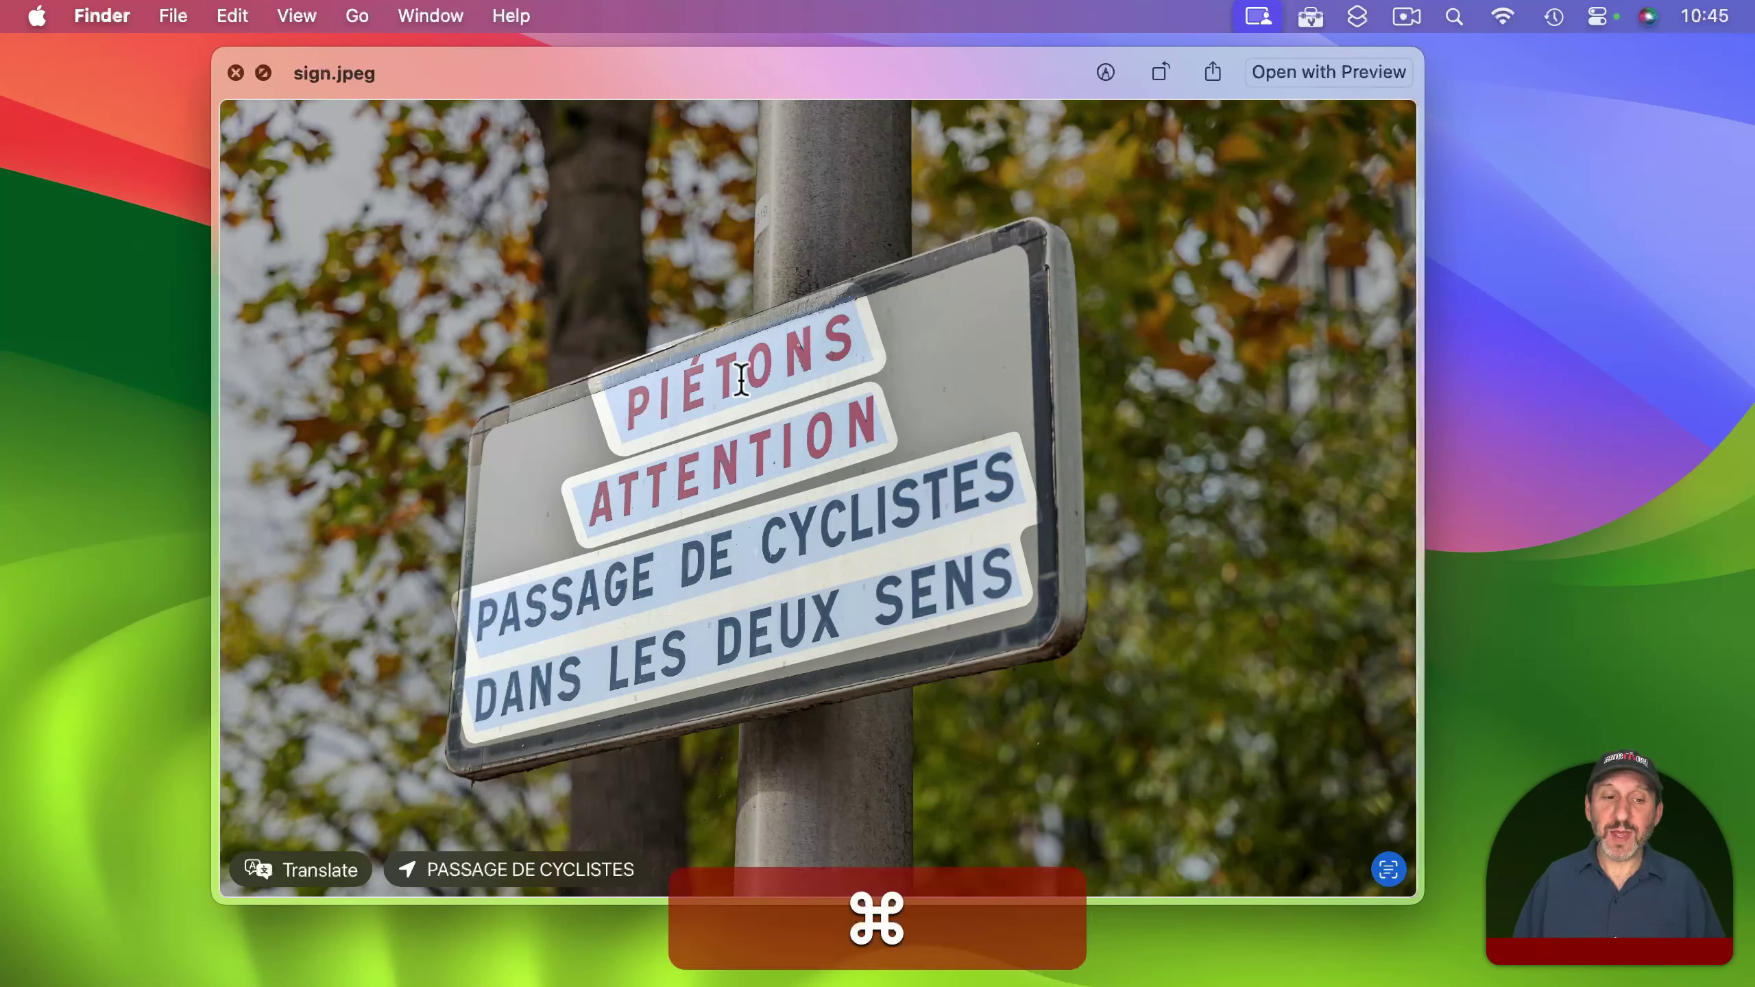
key(super+c)
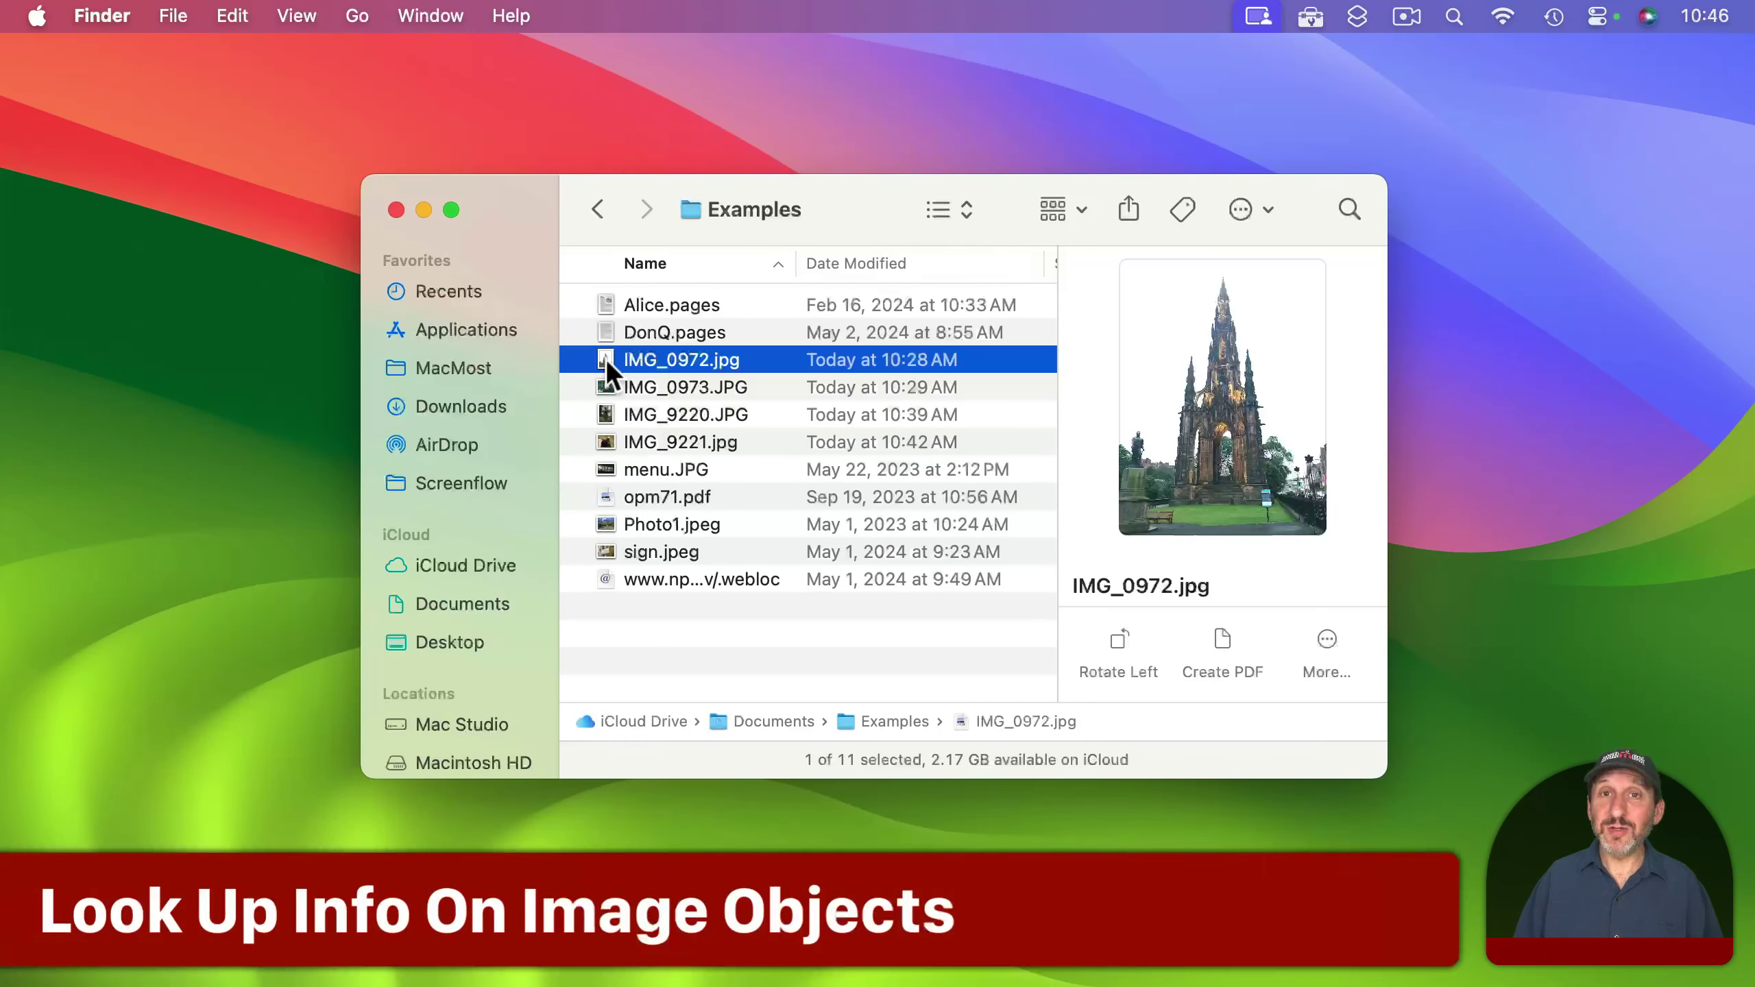
Step: Look up information about the monument in IMG_0972.jpg from Quick Look and close the preview
key(space)
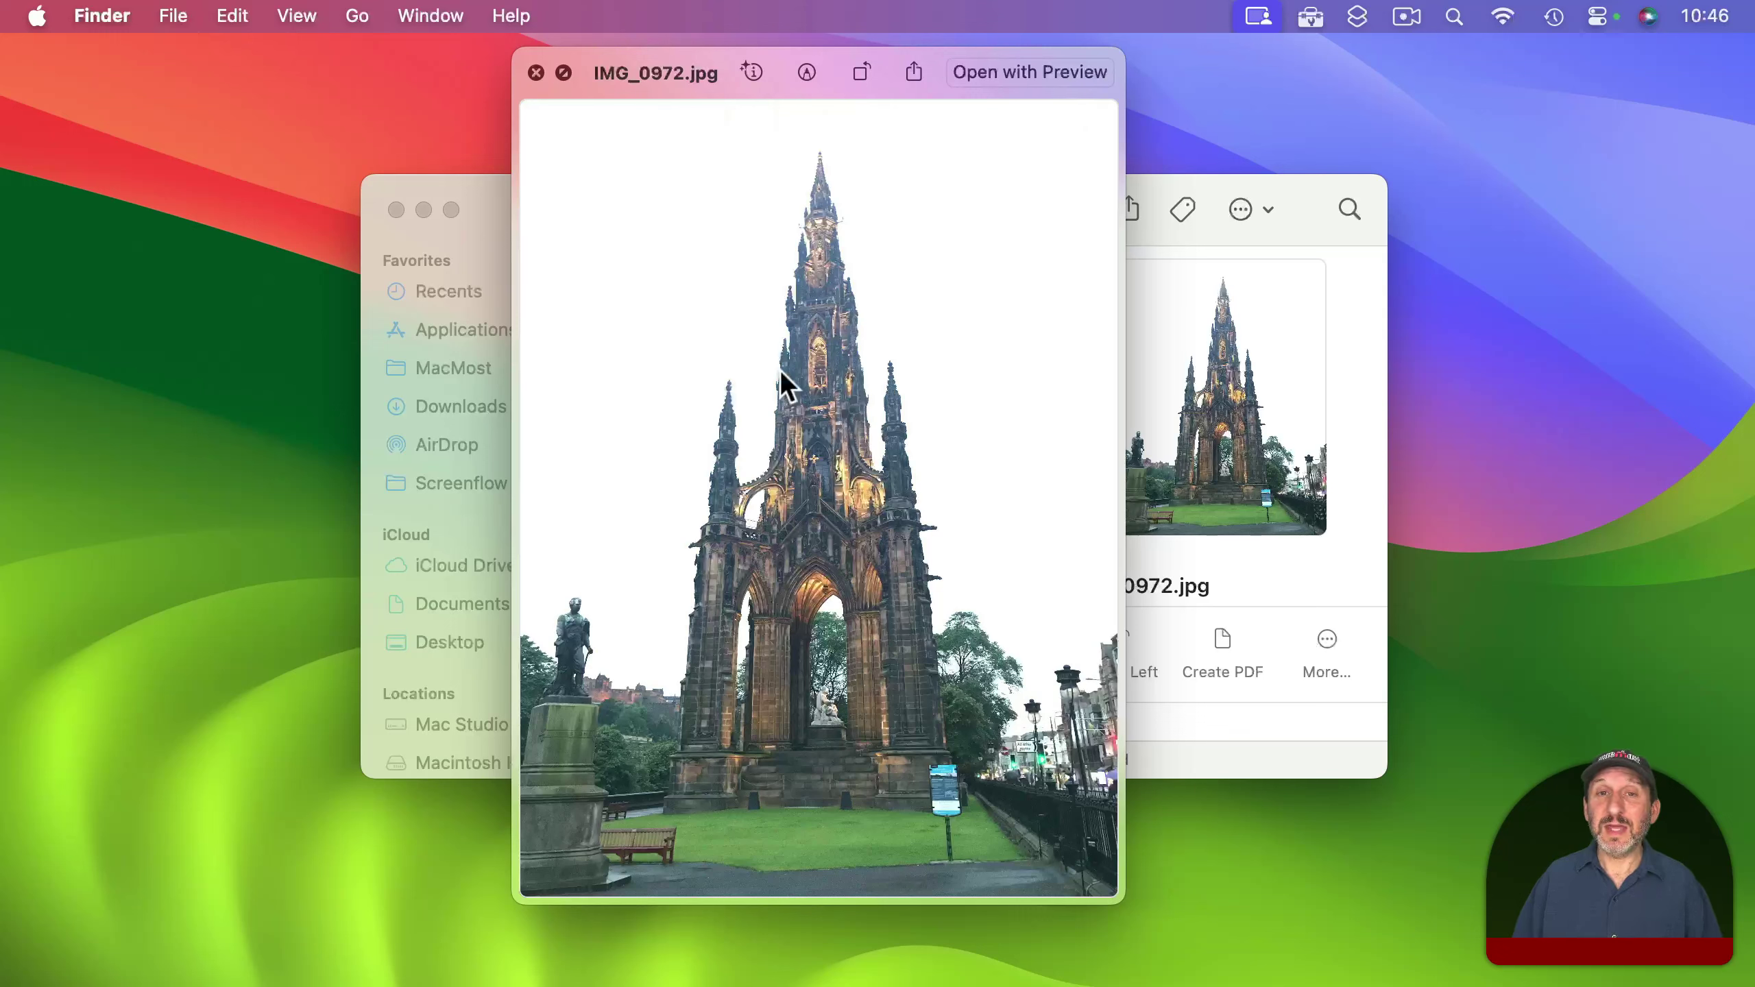
click(754, 73)
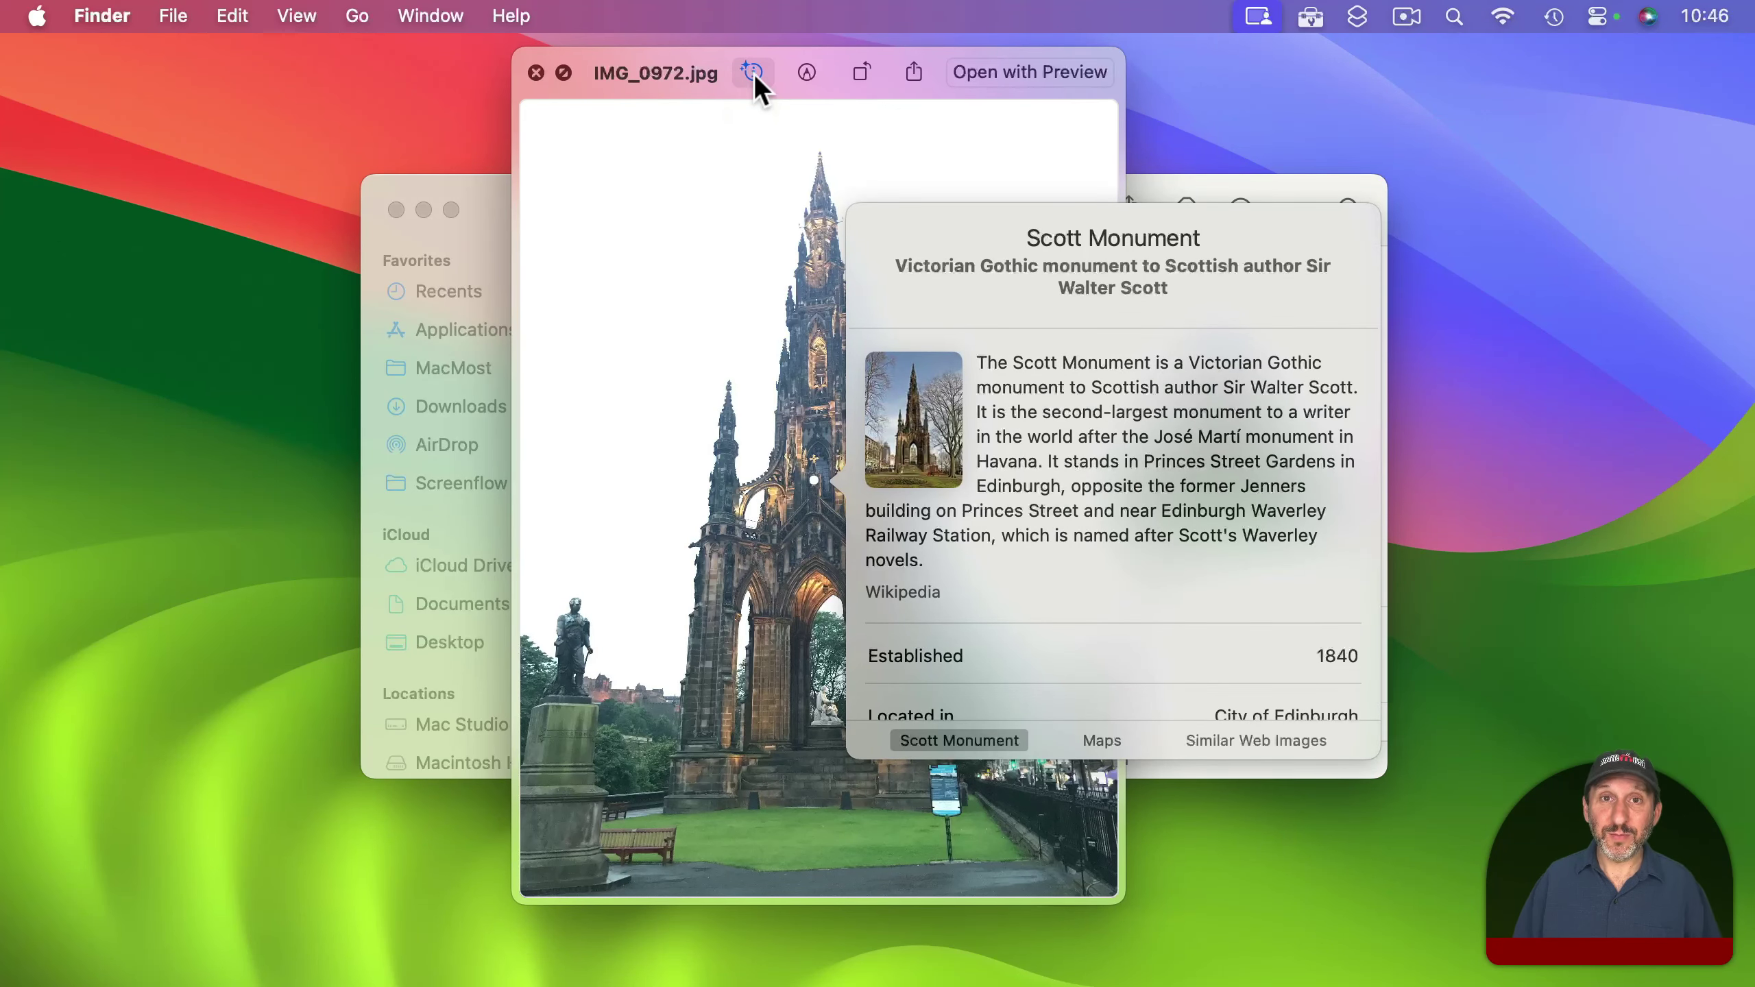
key(space)
Step: Look up information about the flower in IMG_0973.JPG from its Quick Look preview
click(613, 392)
key(space)
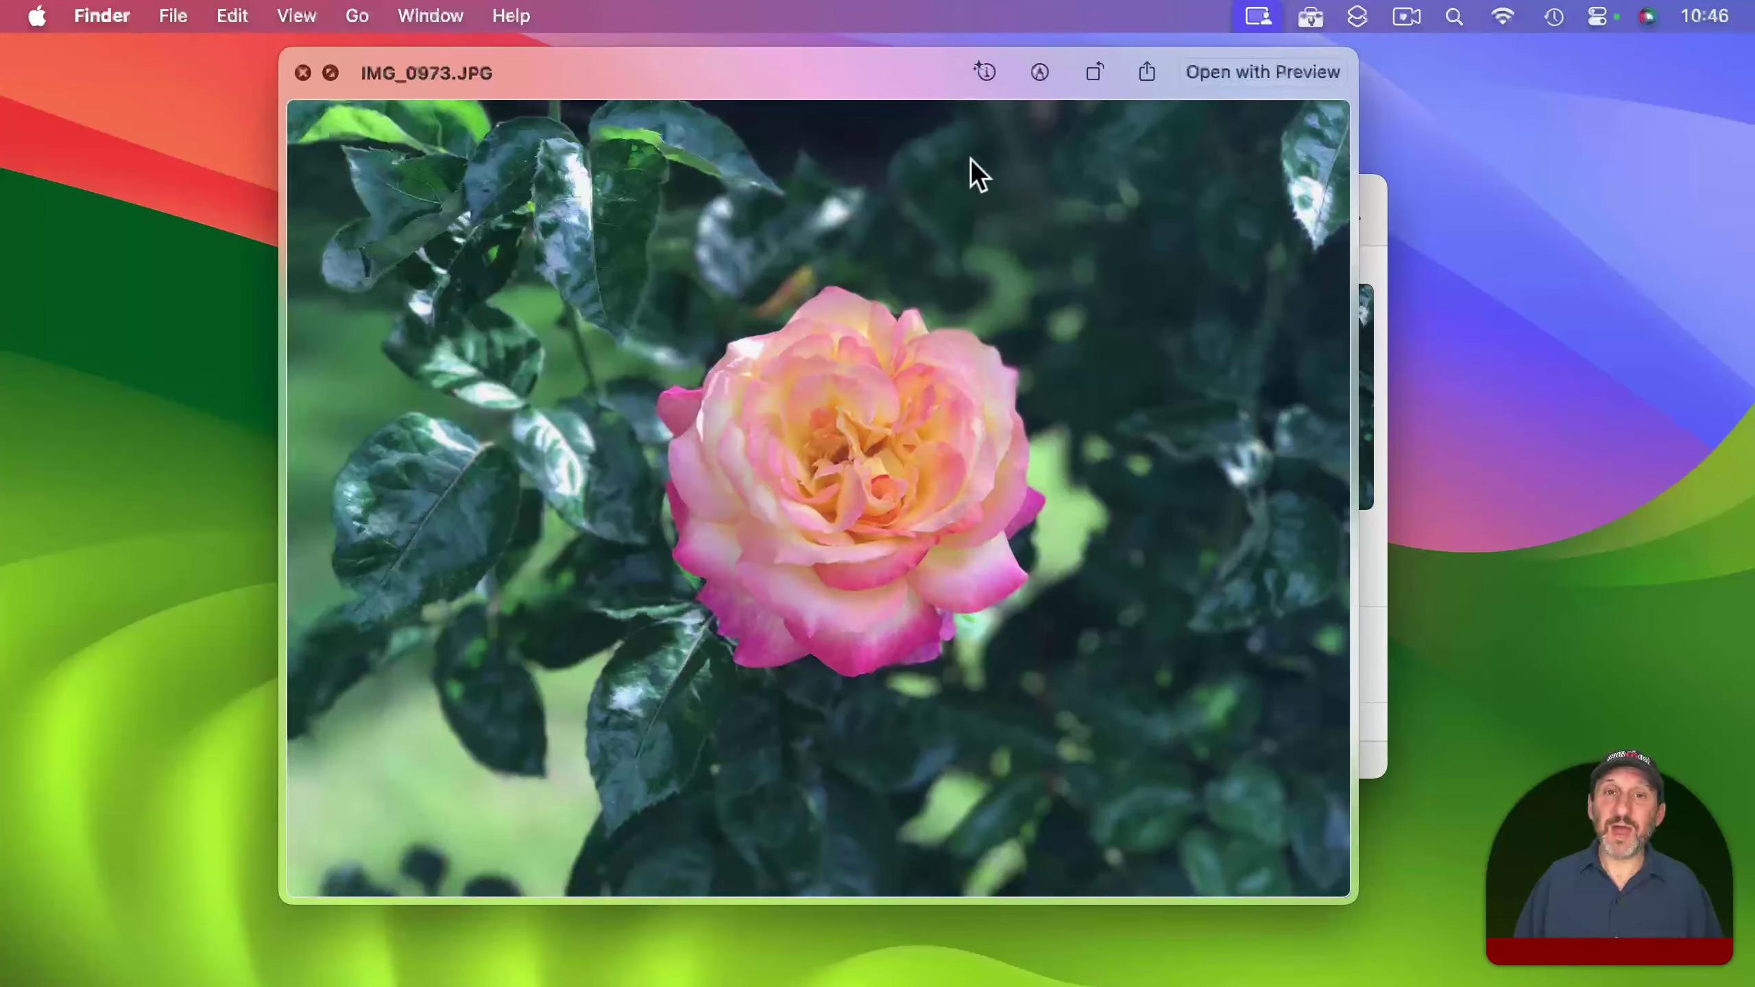
click(986, 71)
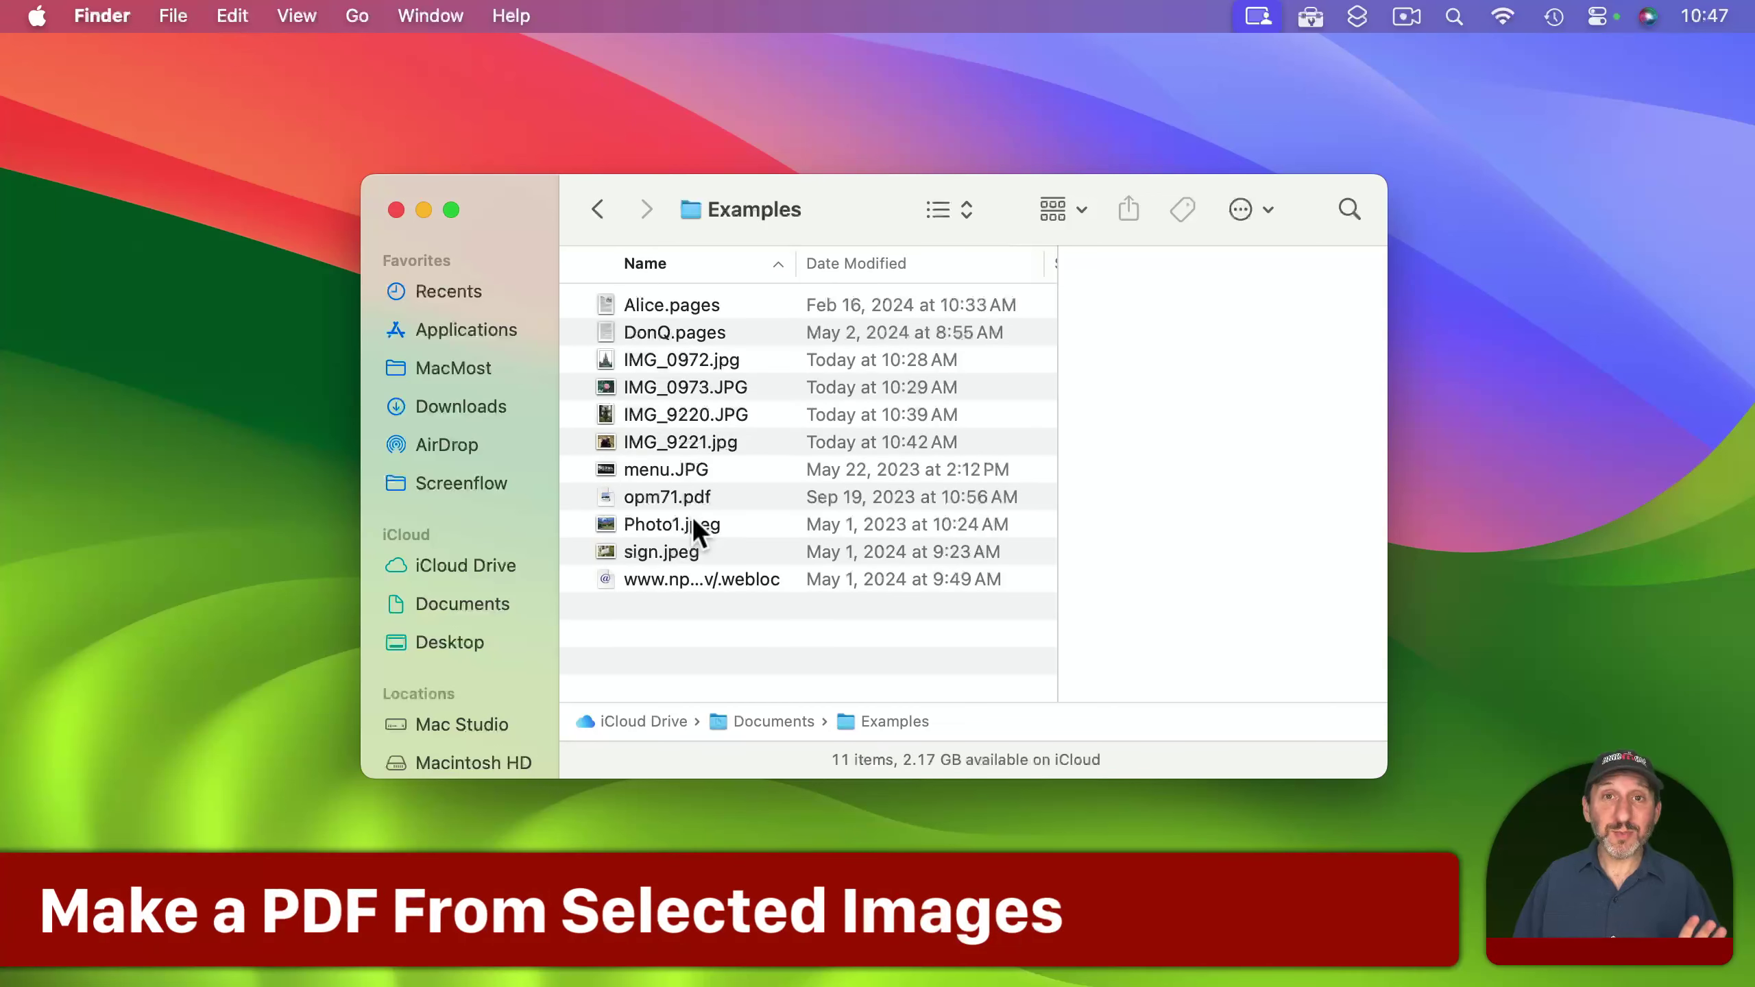
Step: Create a PDF from IMG_0972.jpg with a Quick Action and move the new PDF to the Trash
click(652, 360)
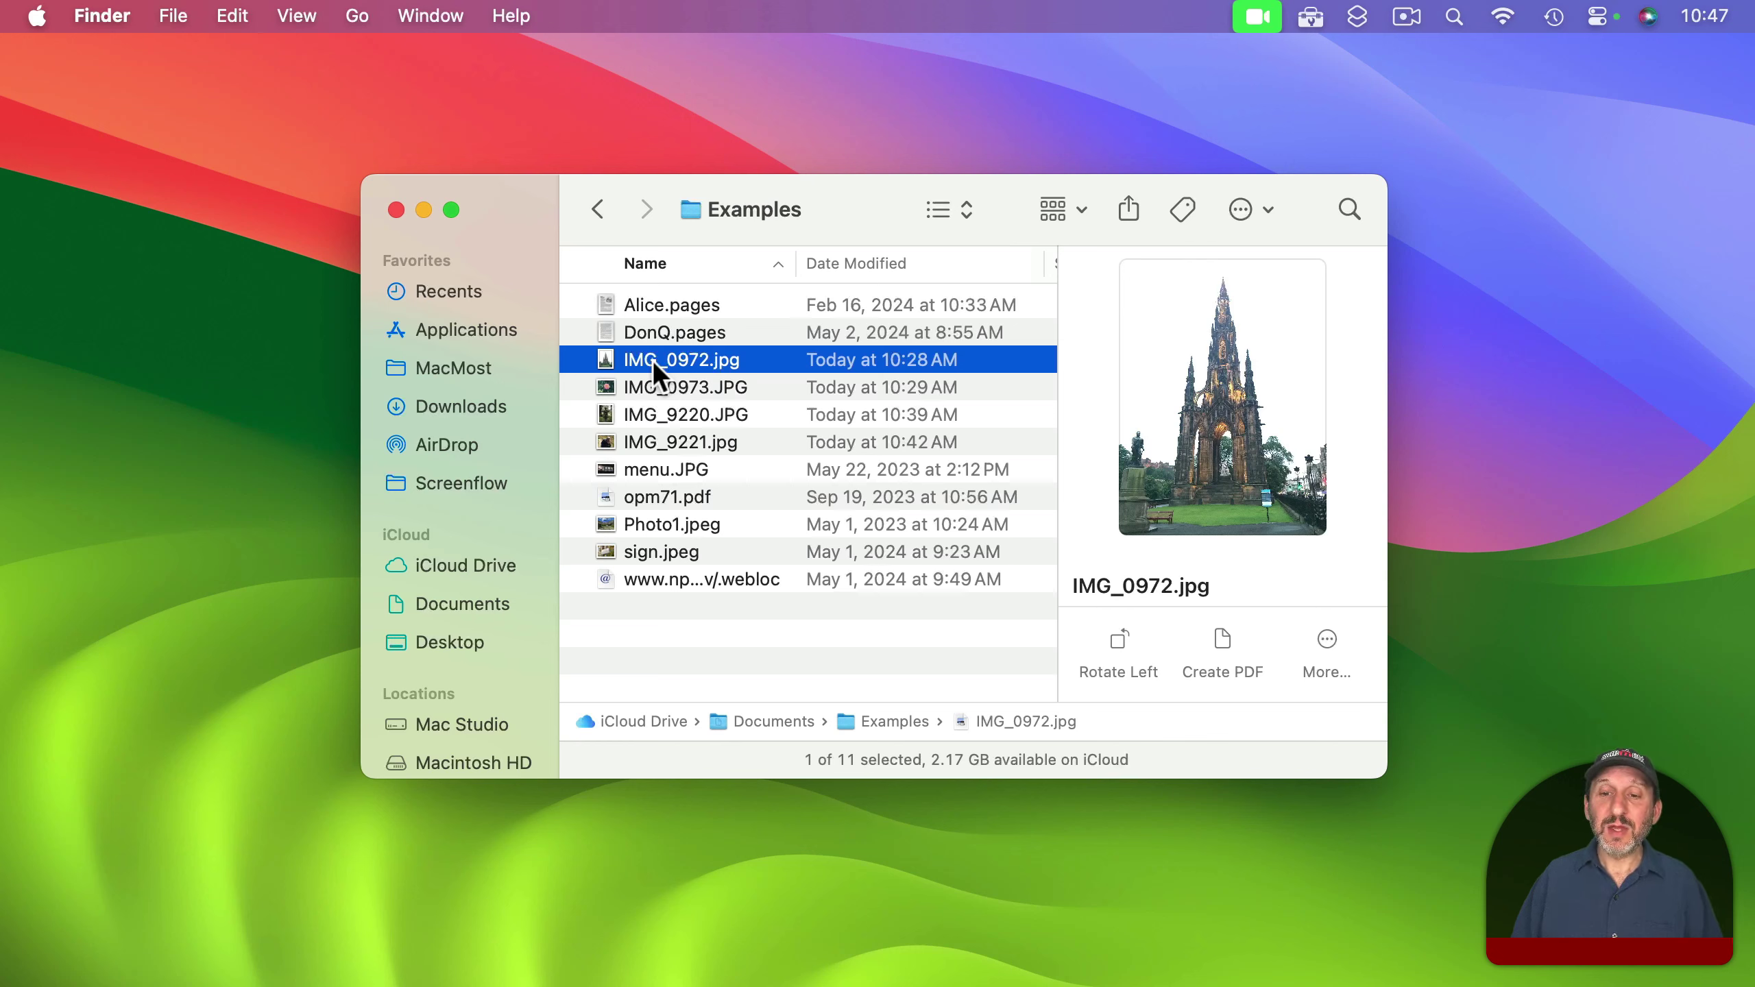
ctrl+click(653, 359)
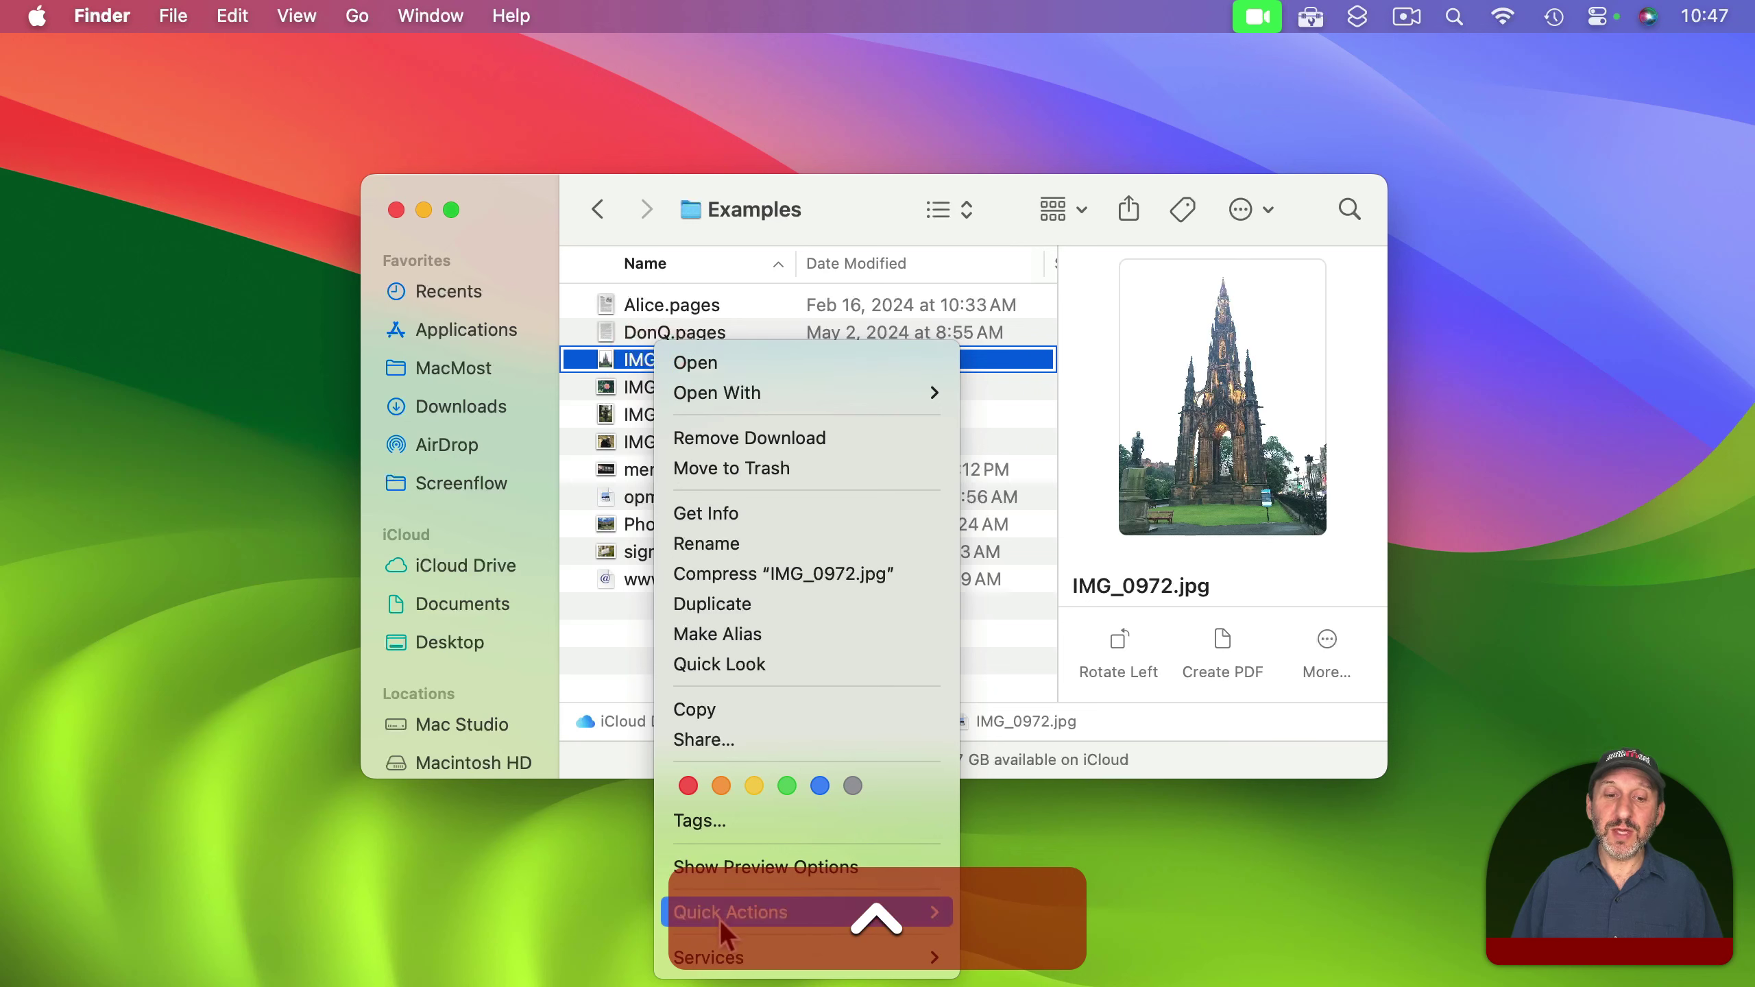
mouse_move(719, 919)
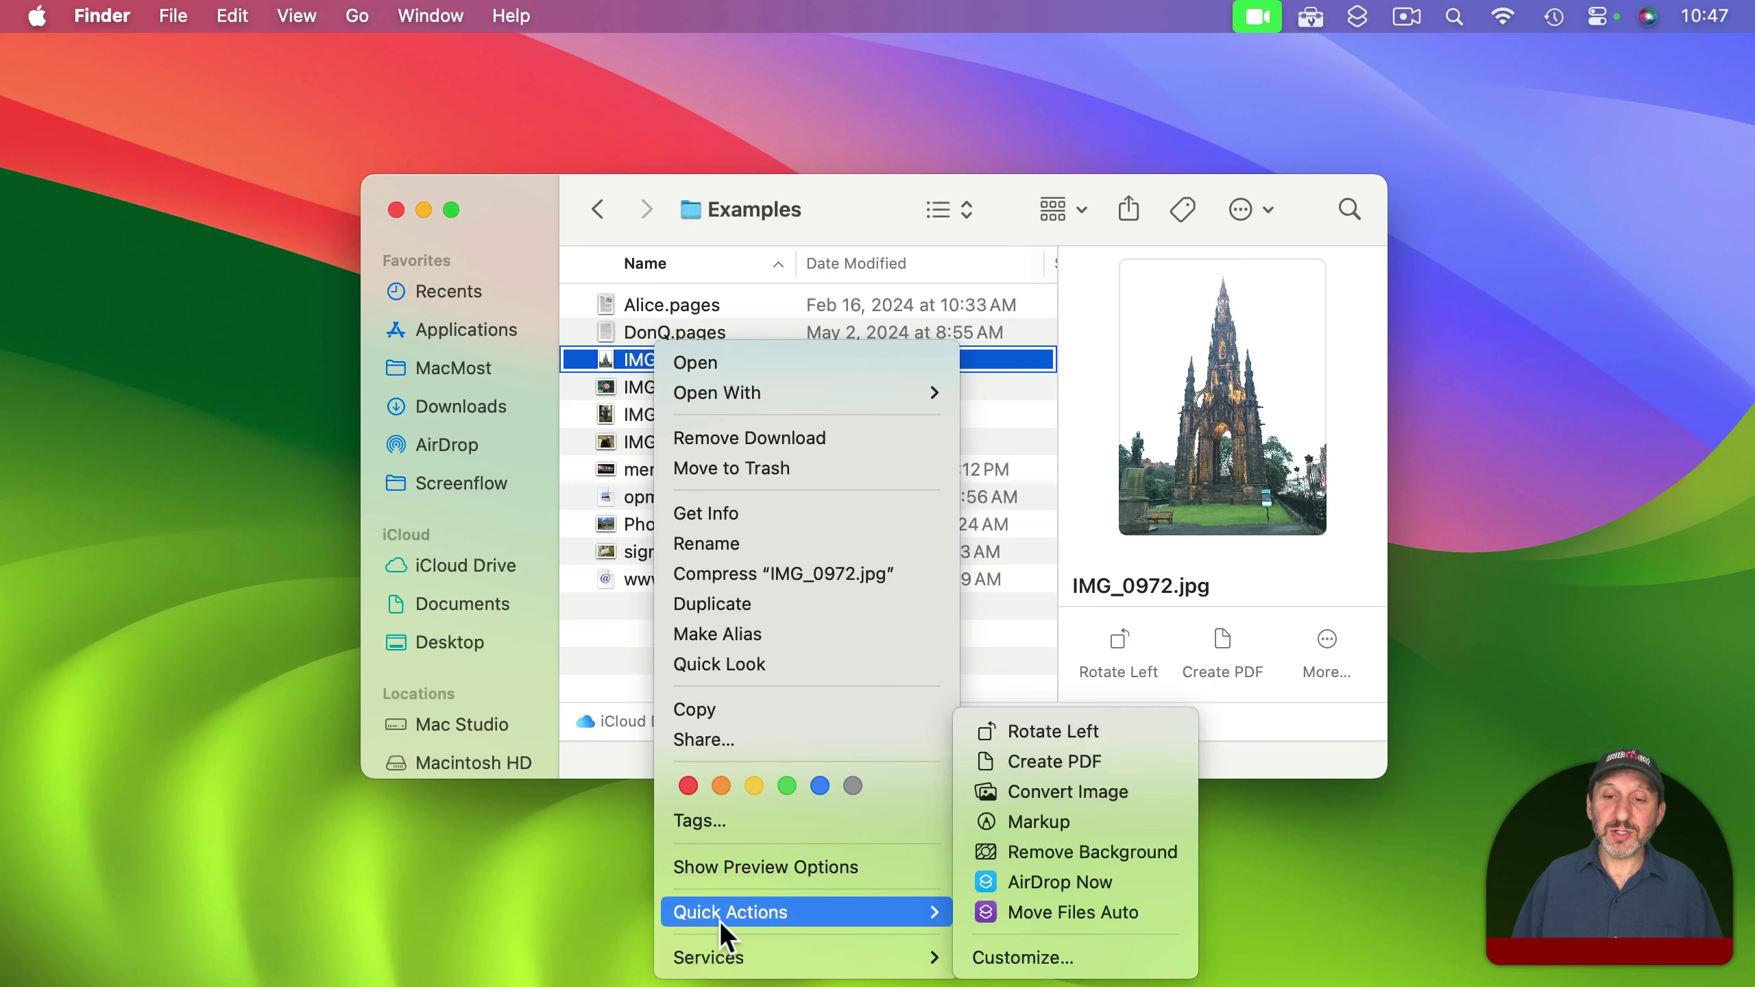
click(1045, 760)
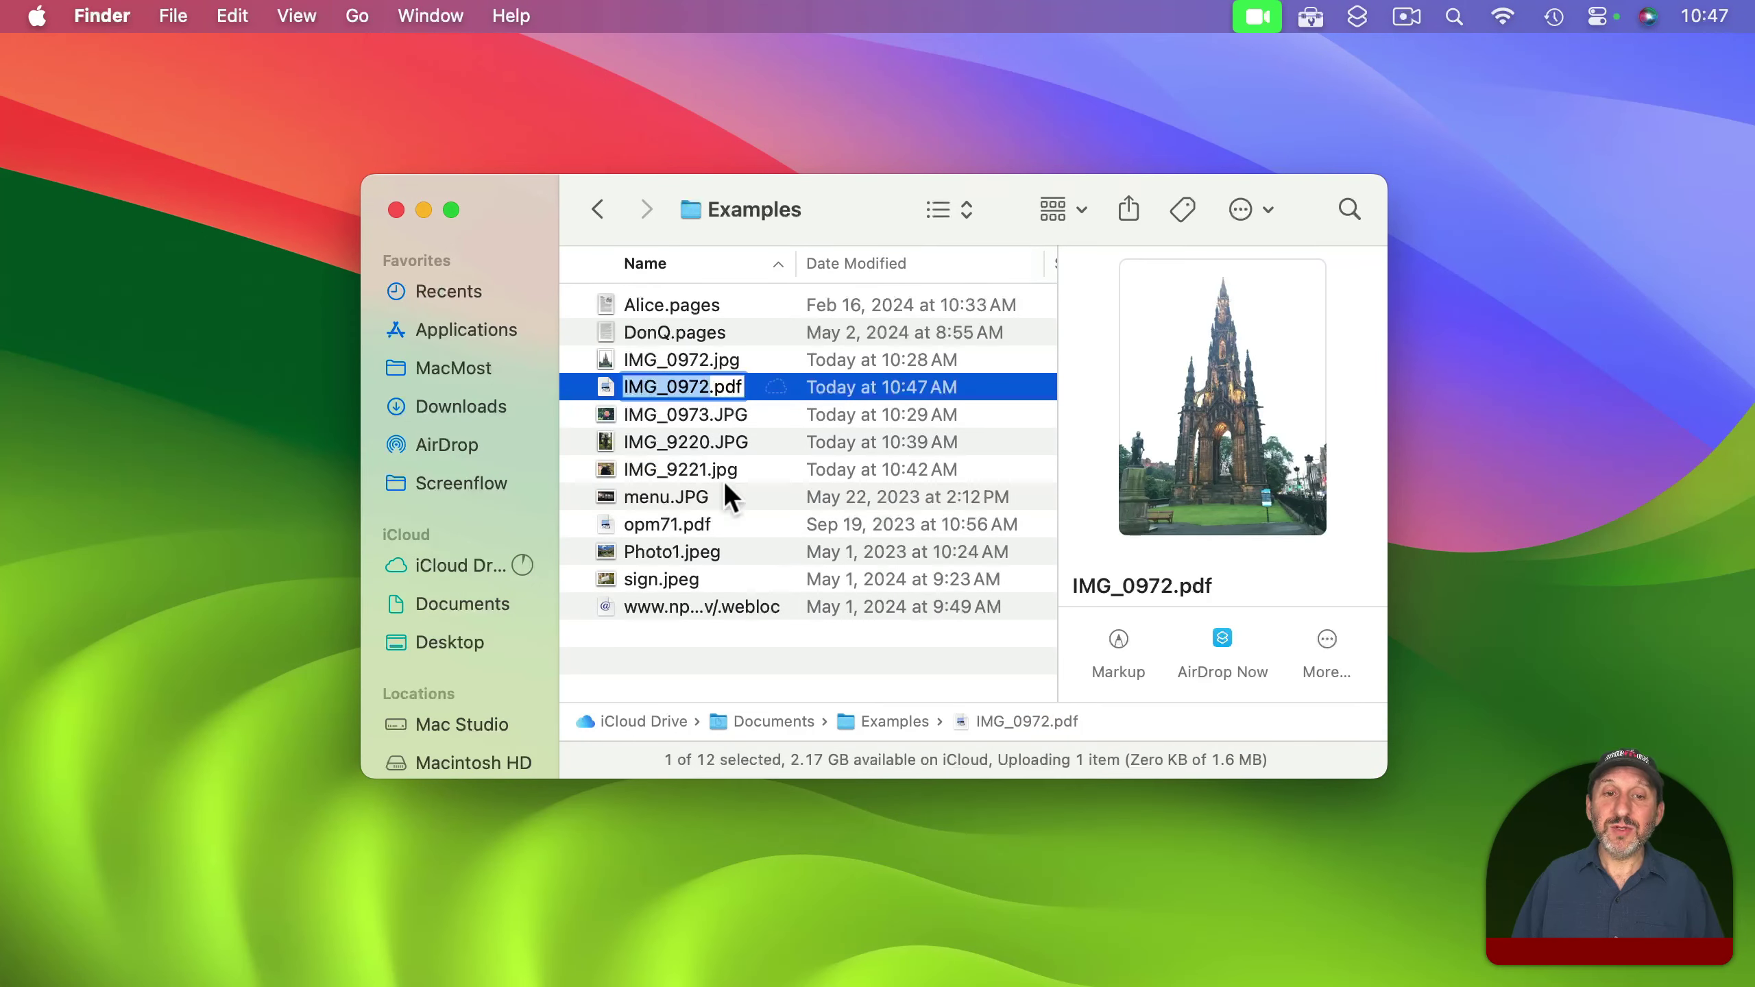
click(609, 386)
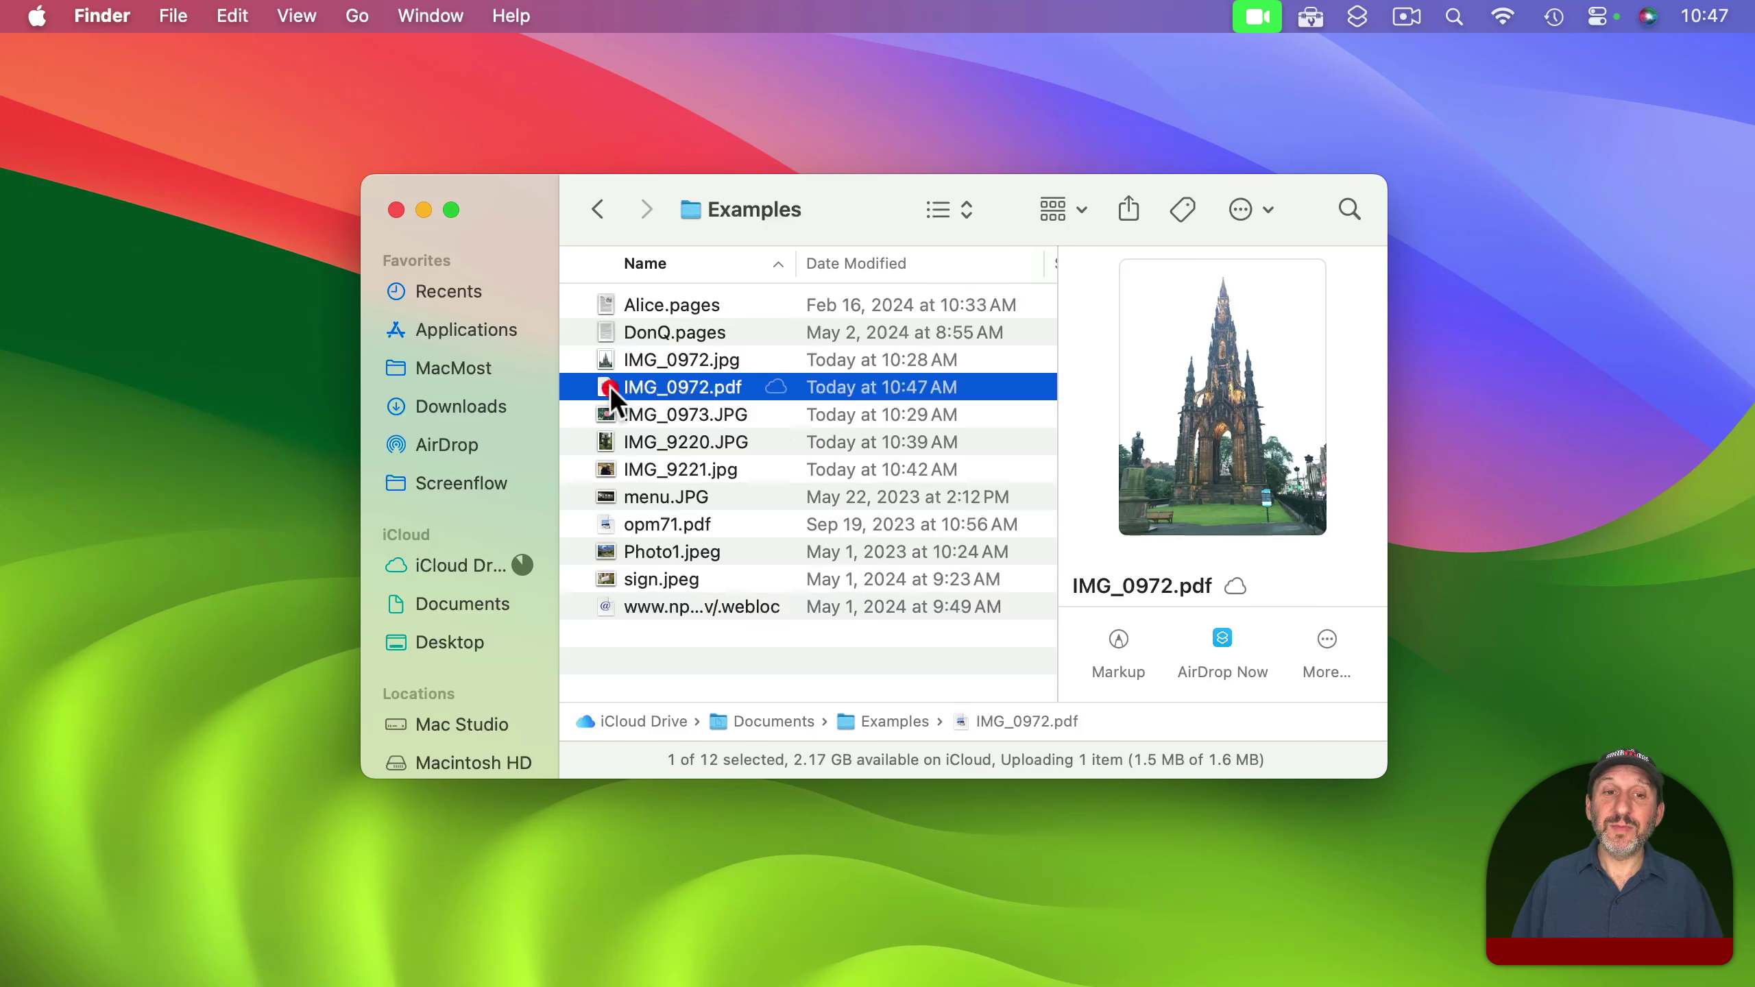
key(super+BackSpace)
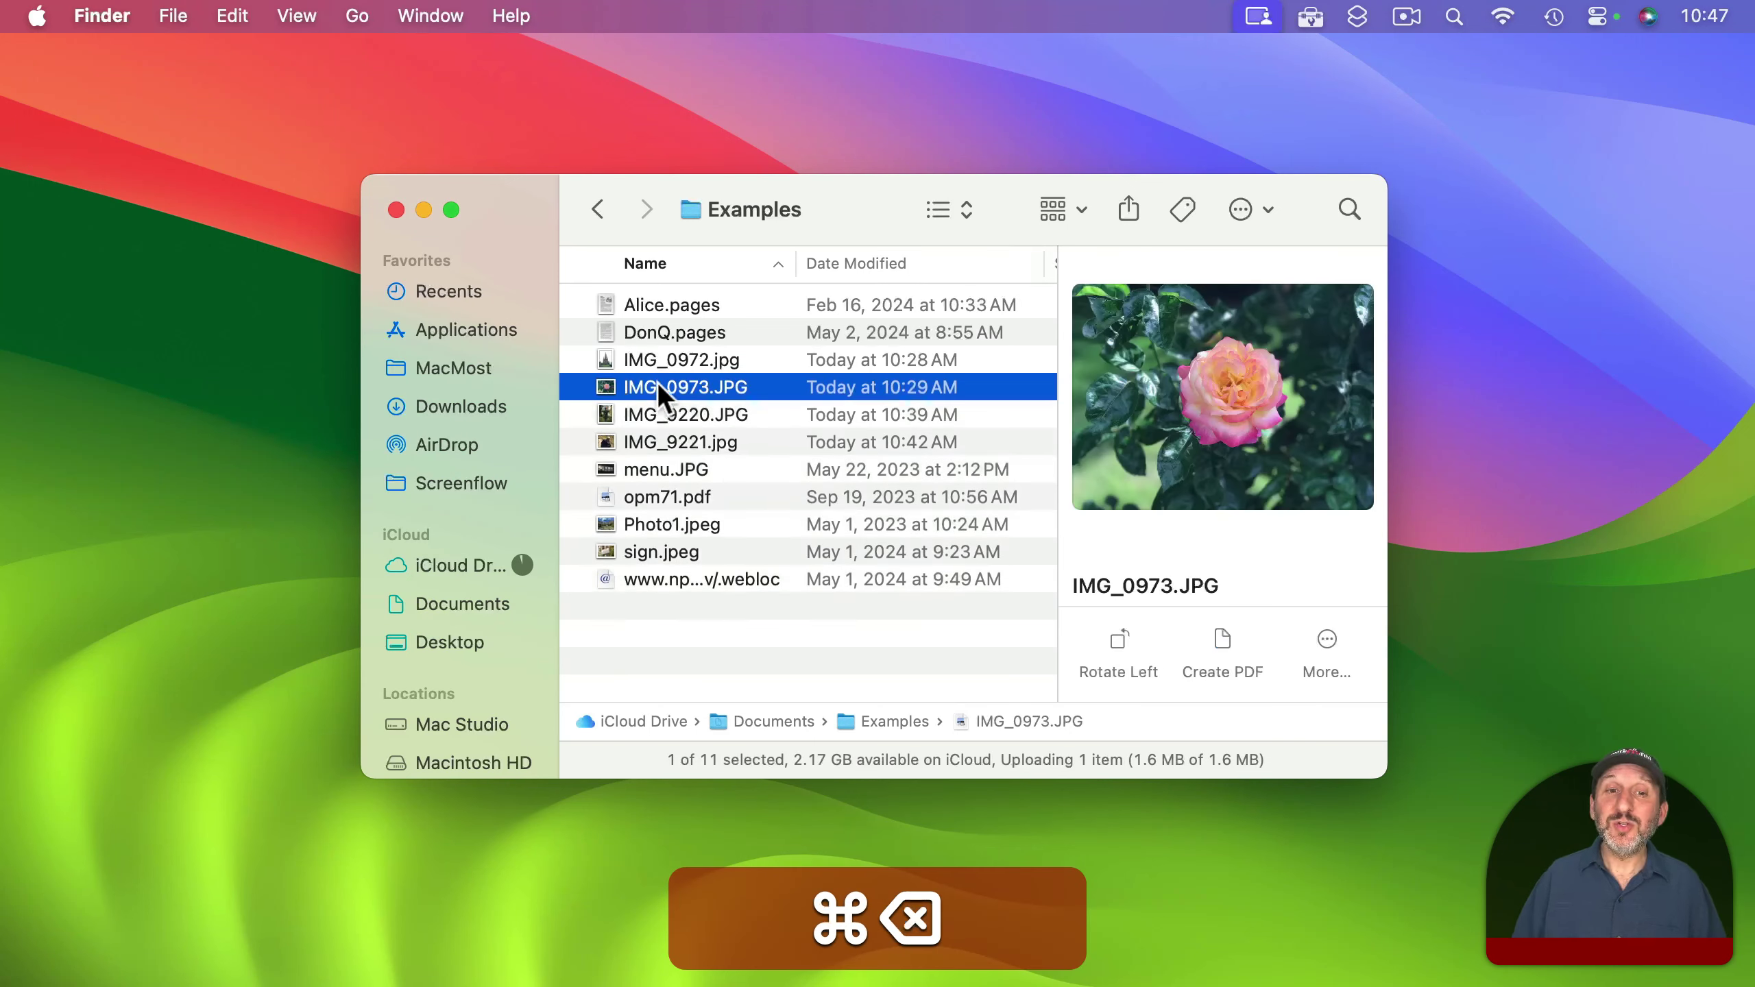
Step: Create a single PDF from IMG_0972.jpg, IMG_0973.JPG and IMG_9220.JPG, keep its default name, and view its first page in Quick Look
click(657, 362)
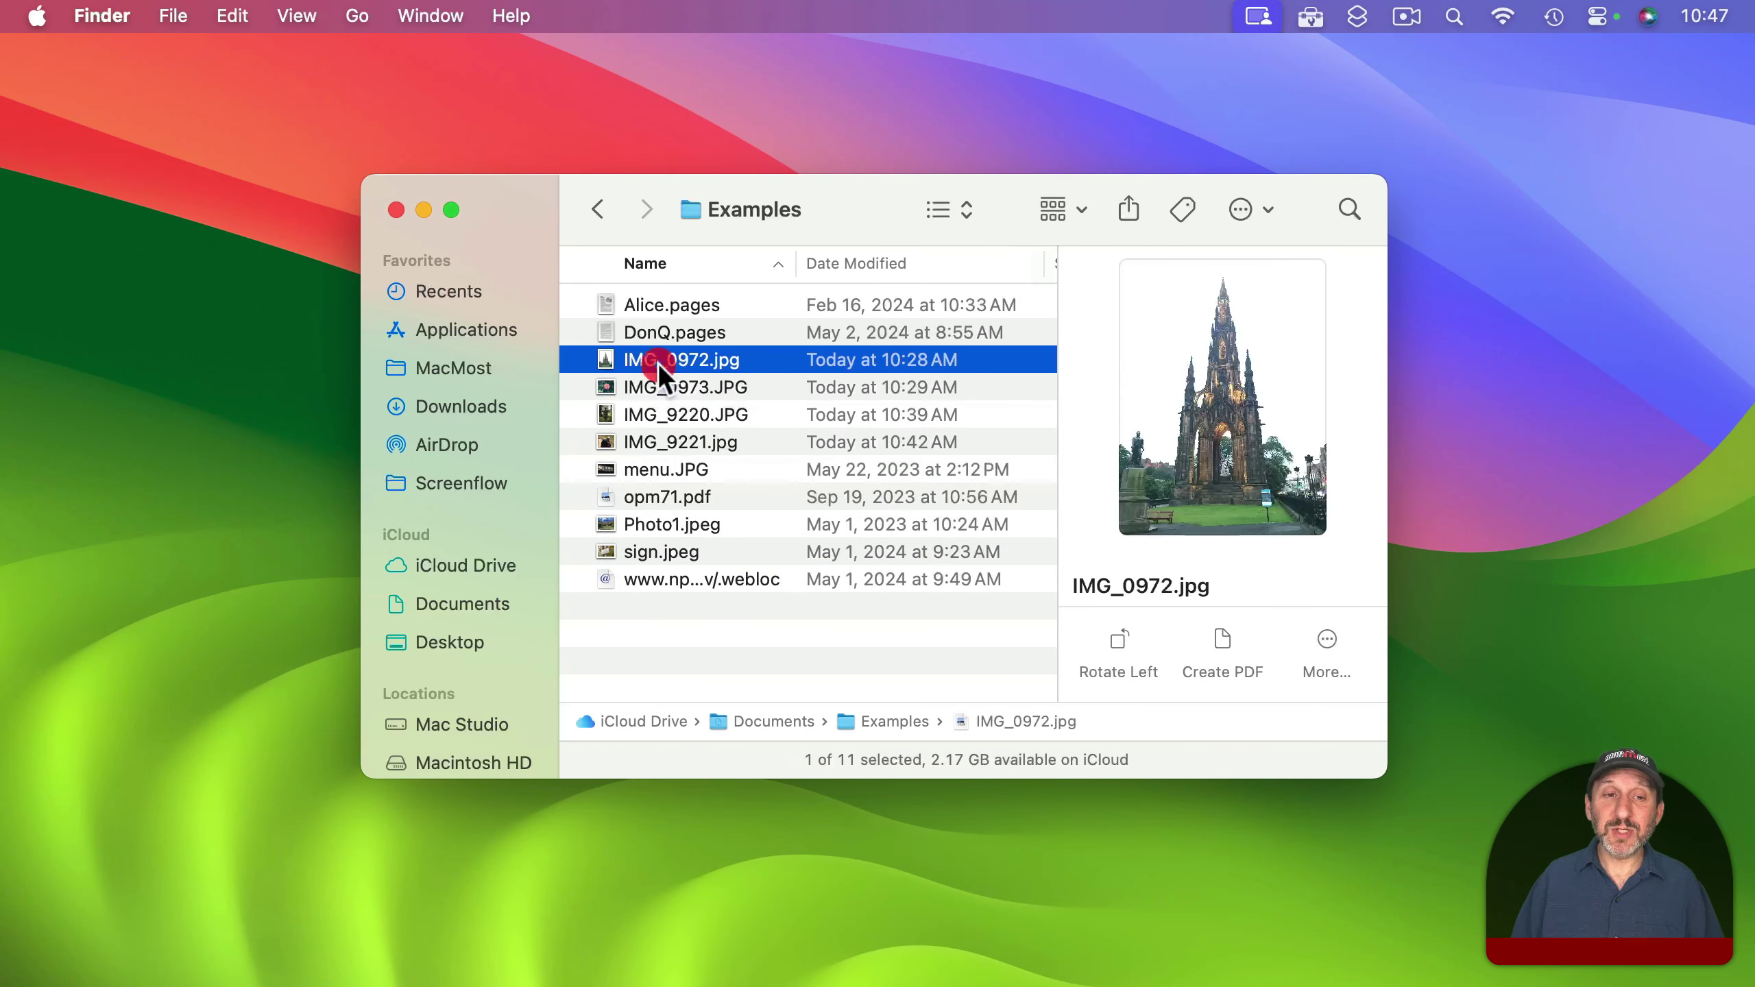
shift+click(653, 414)
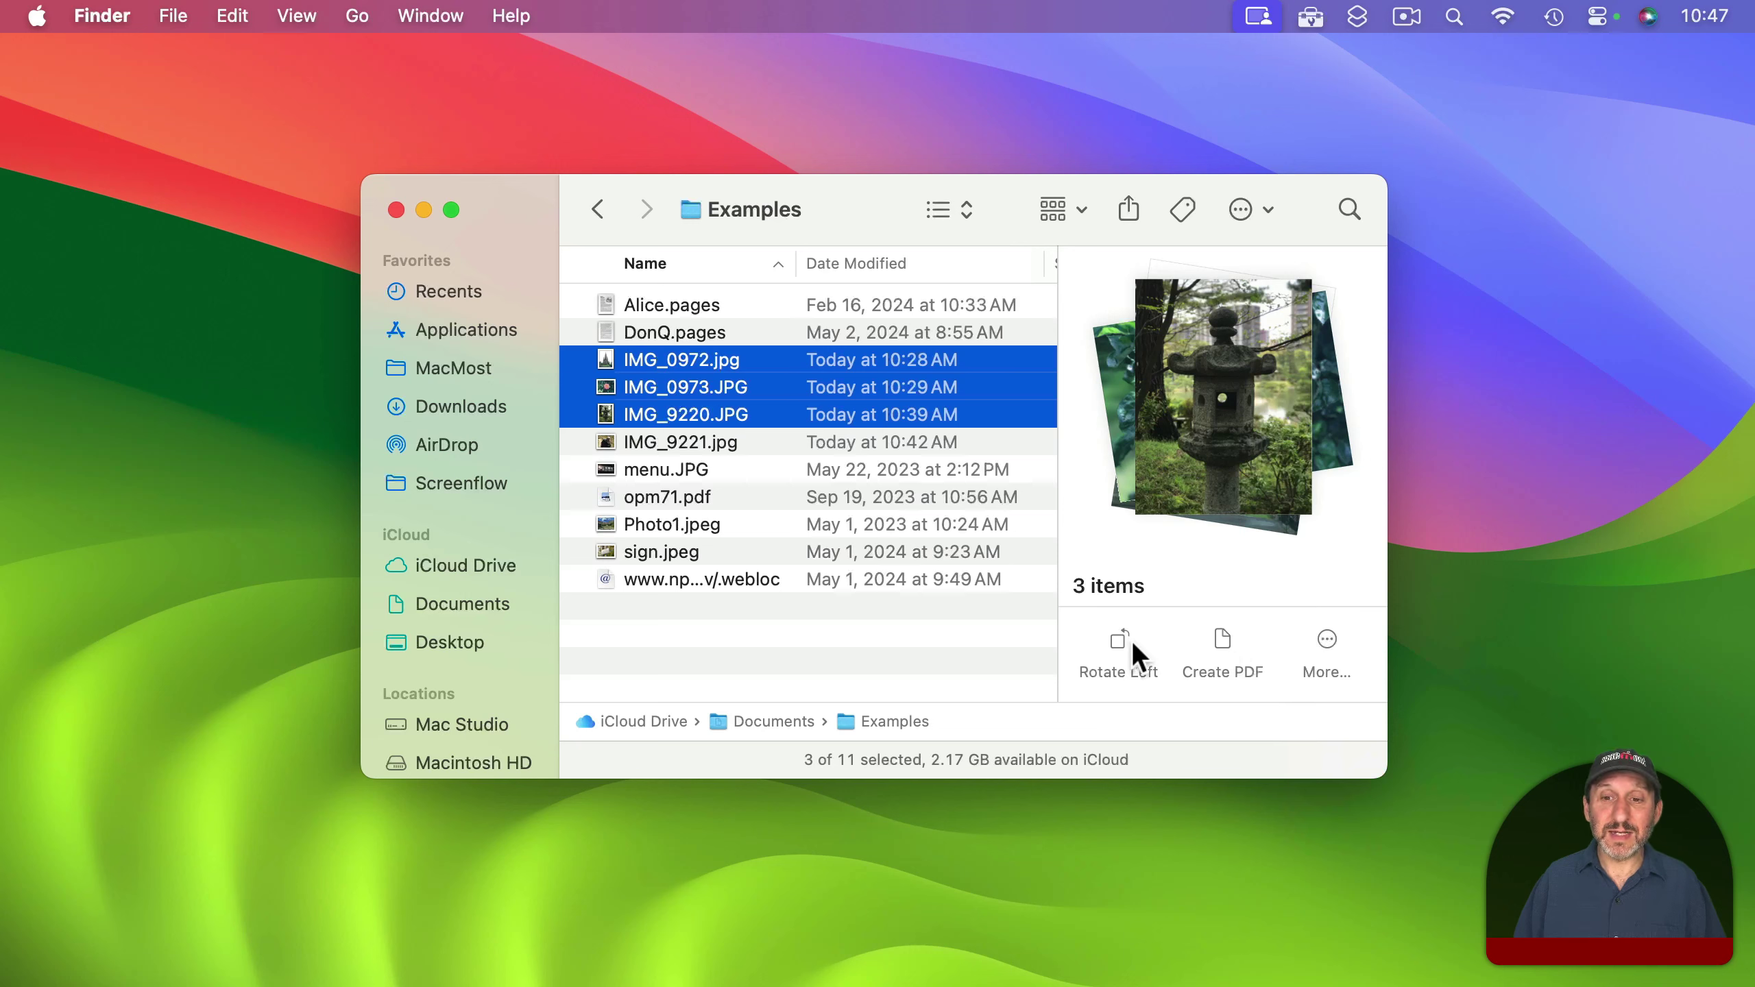
click(1221, 637)
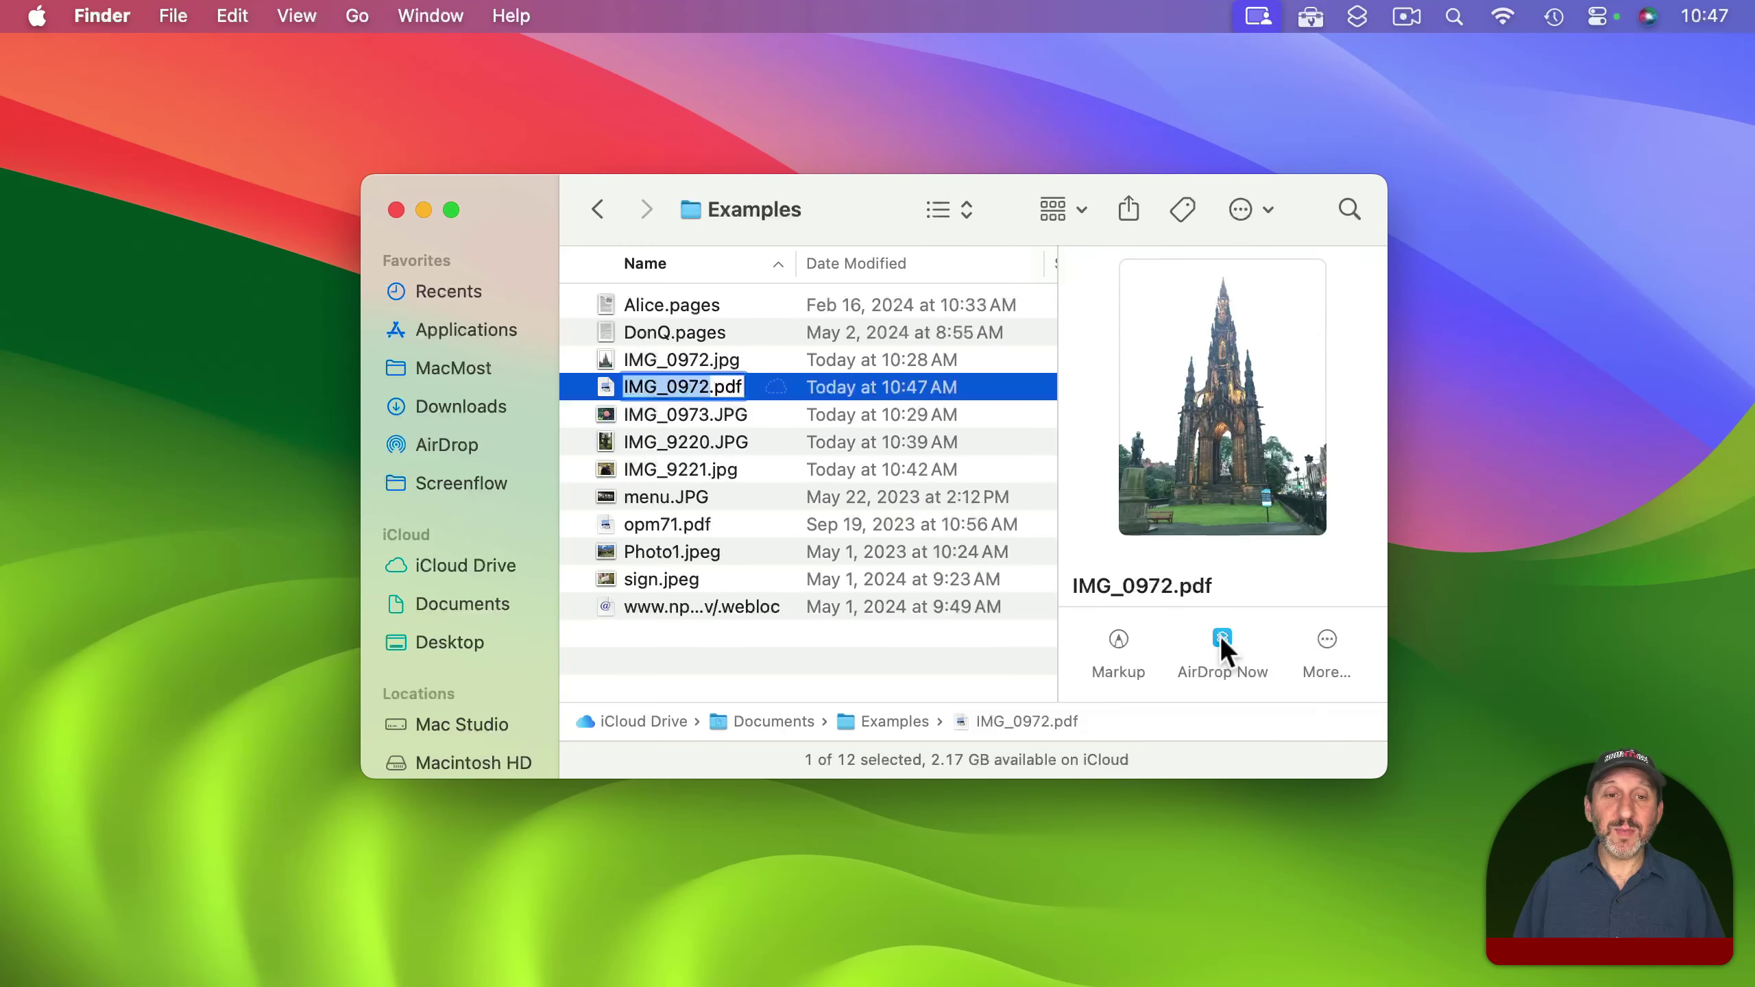
key(Return)
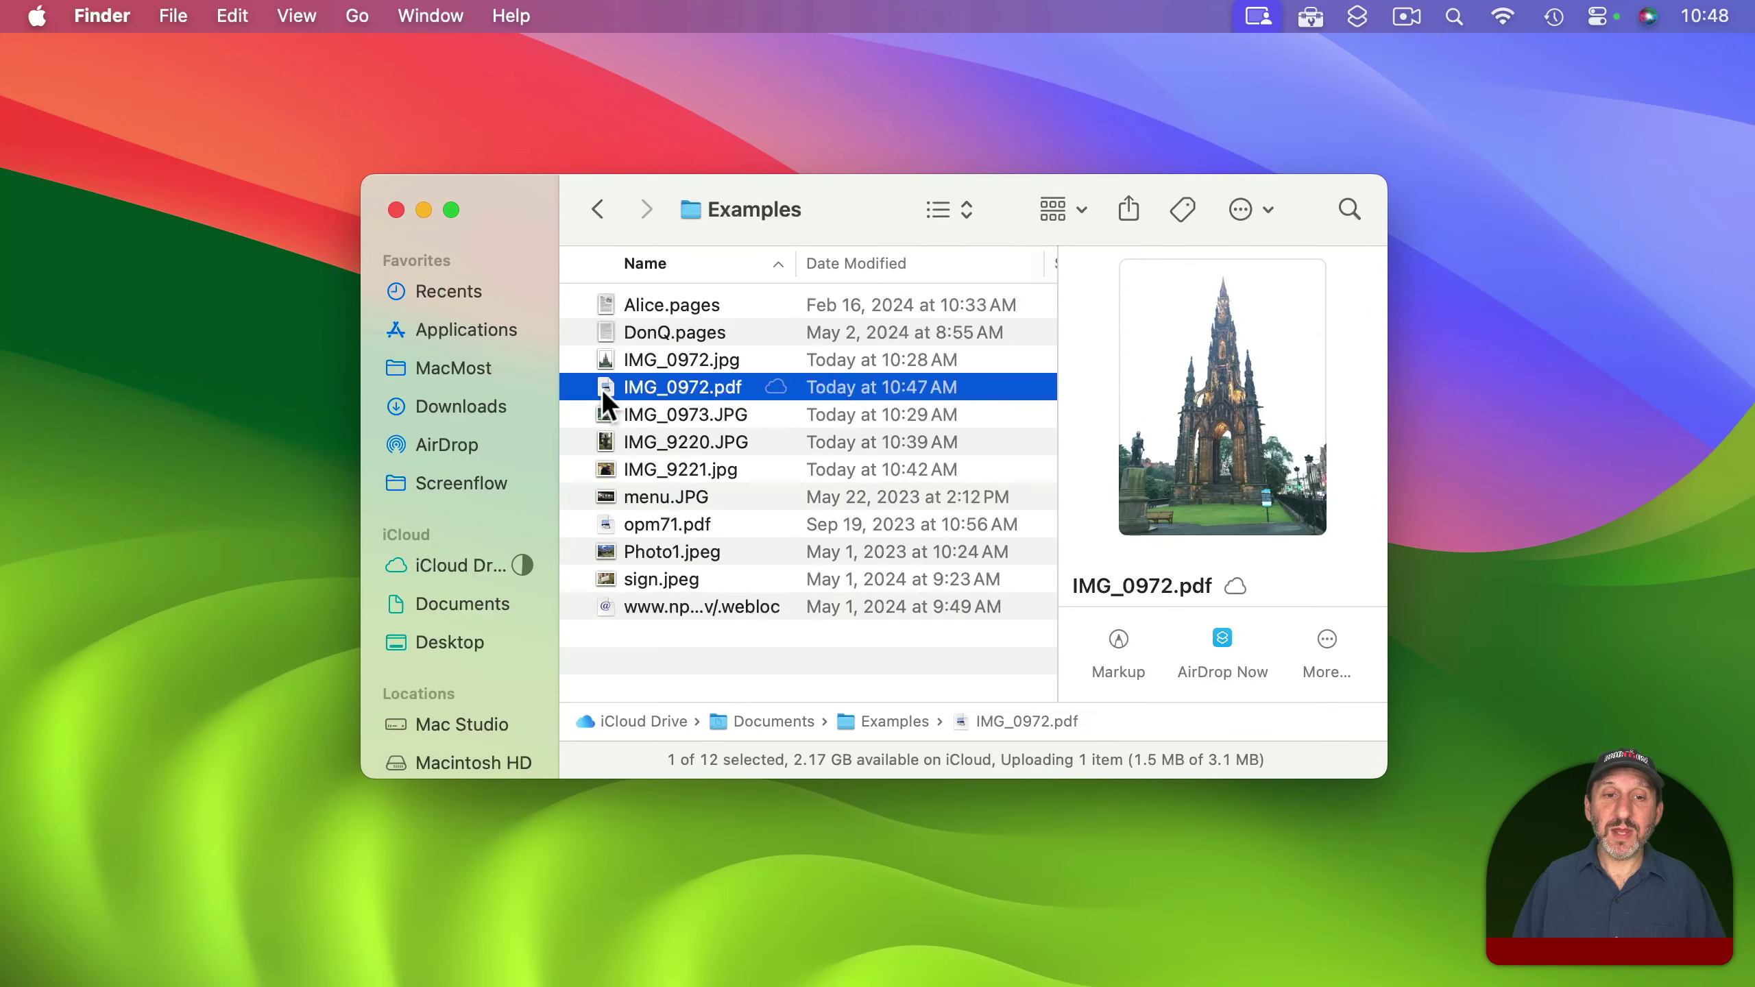
key(space)
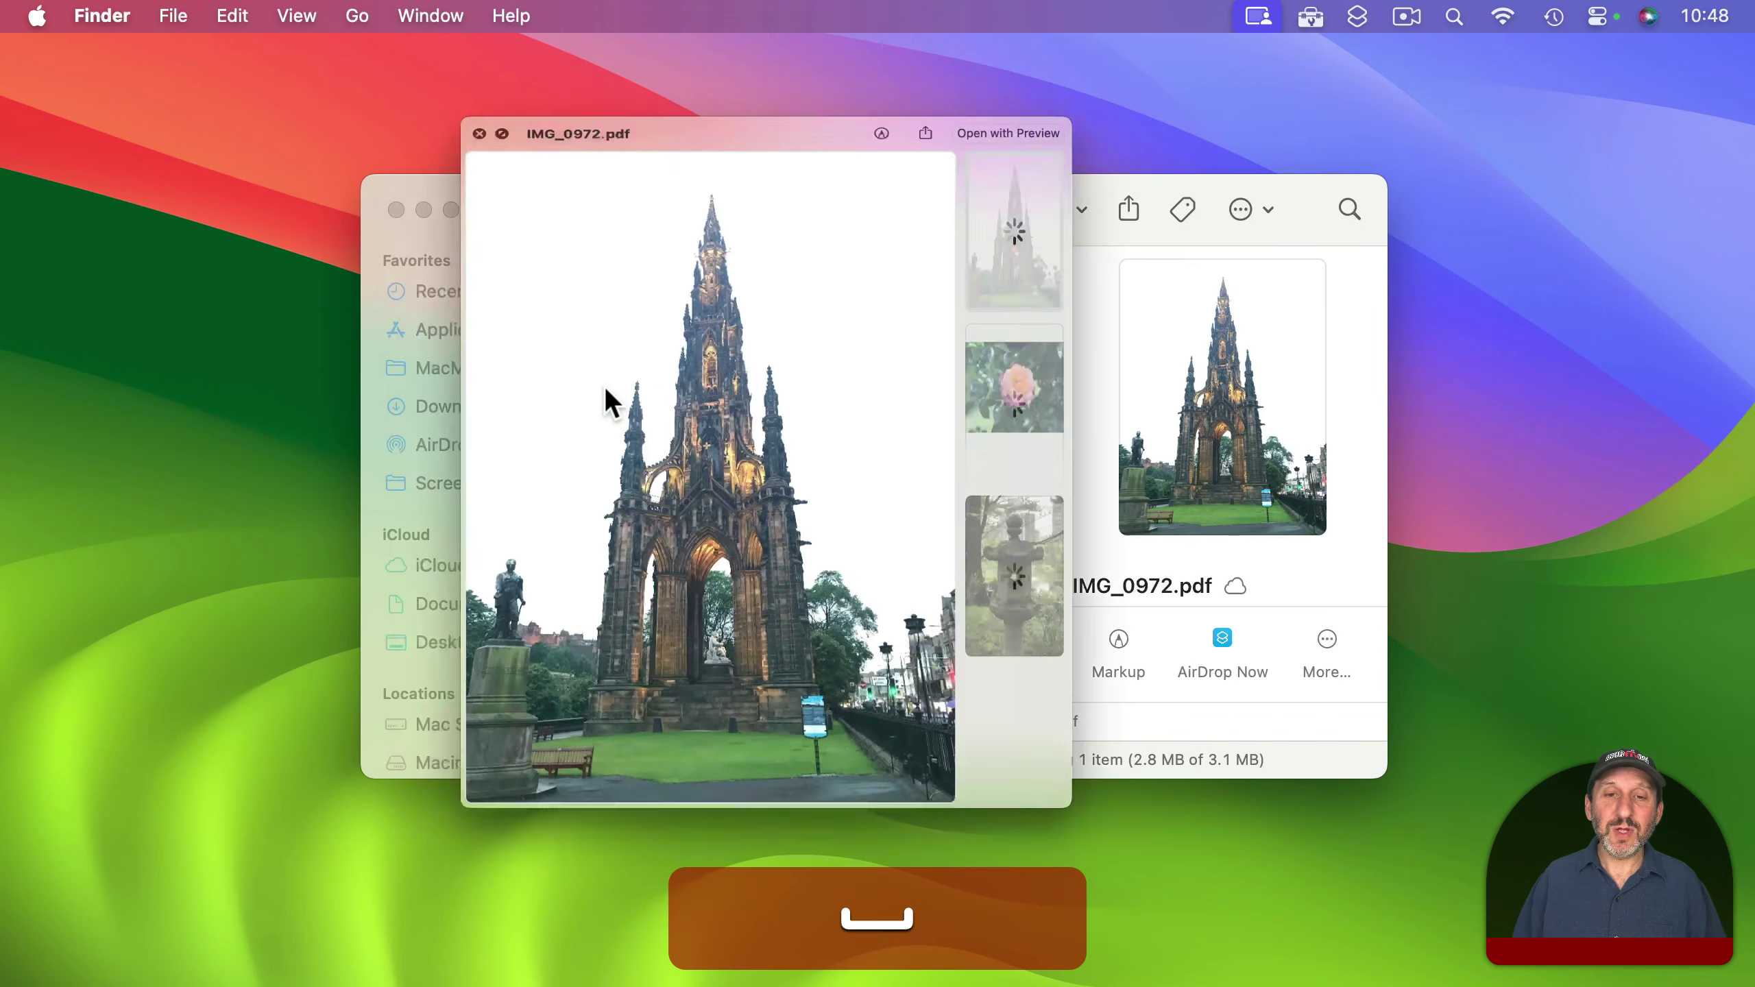
click(1101, 202)
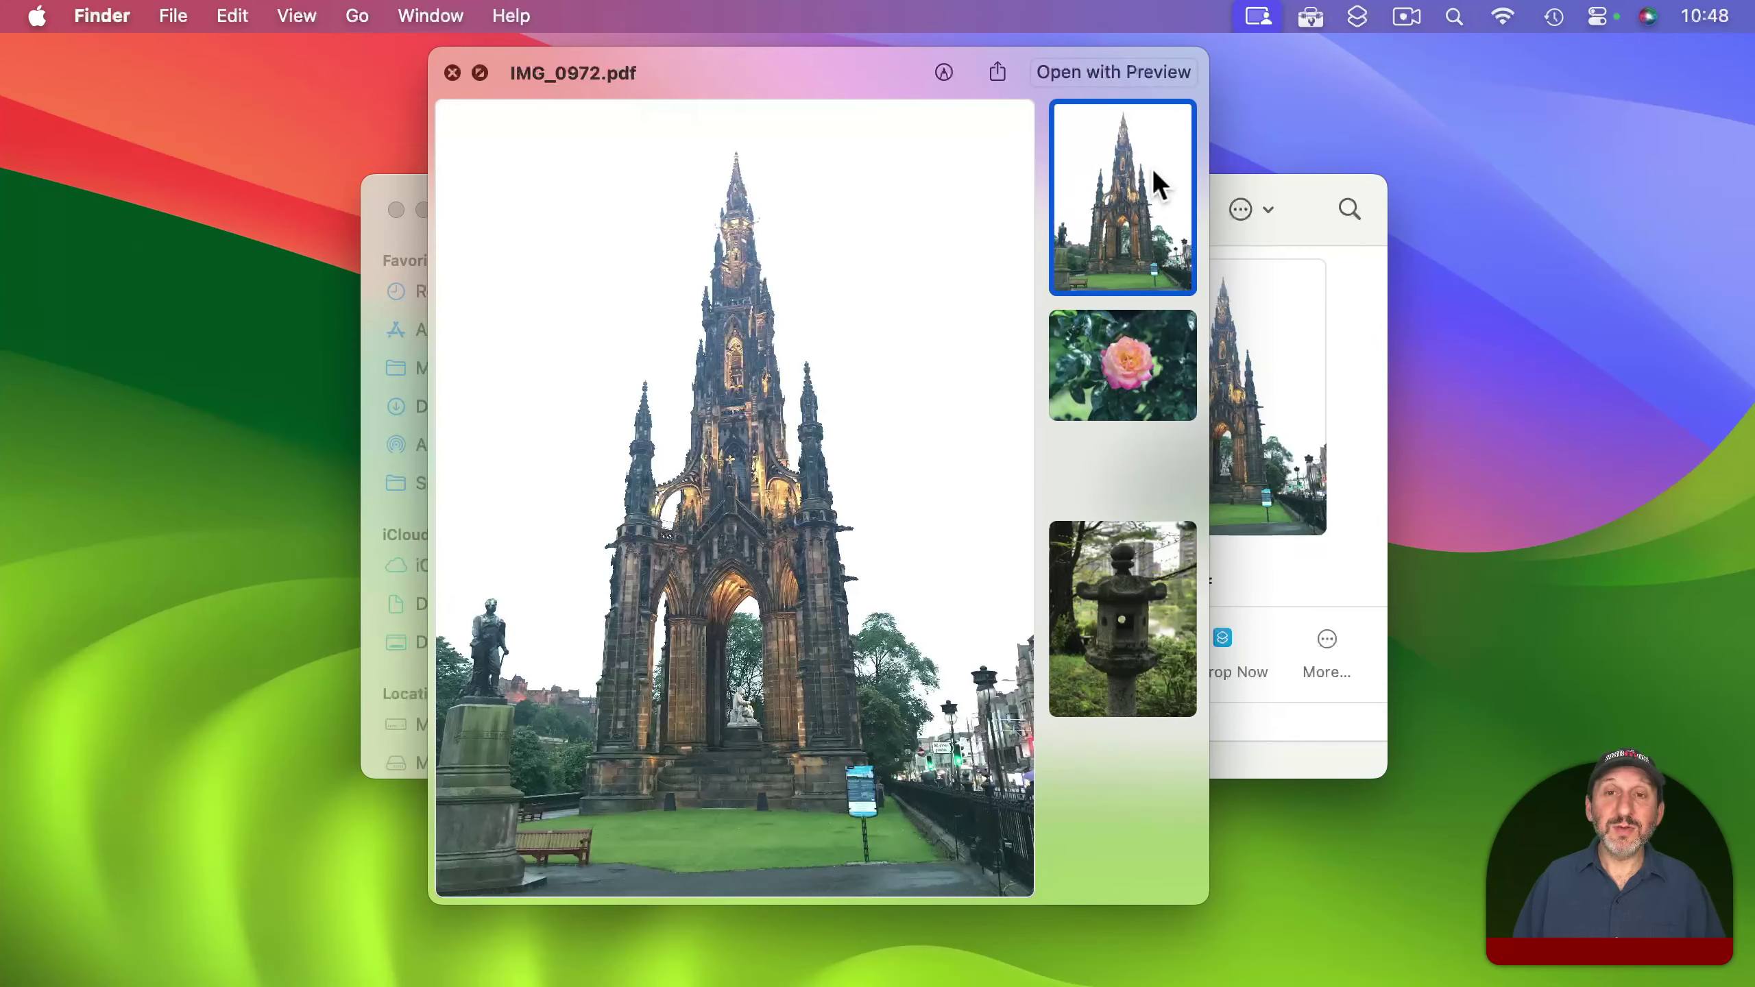